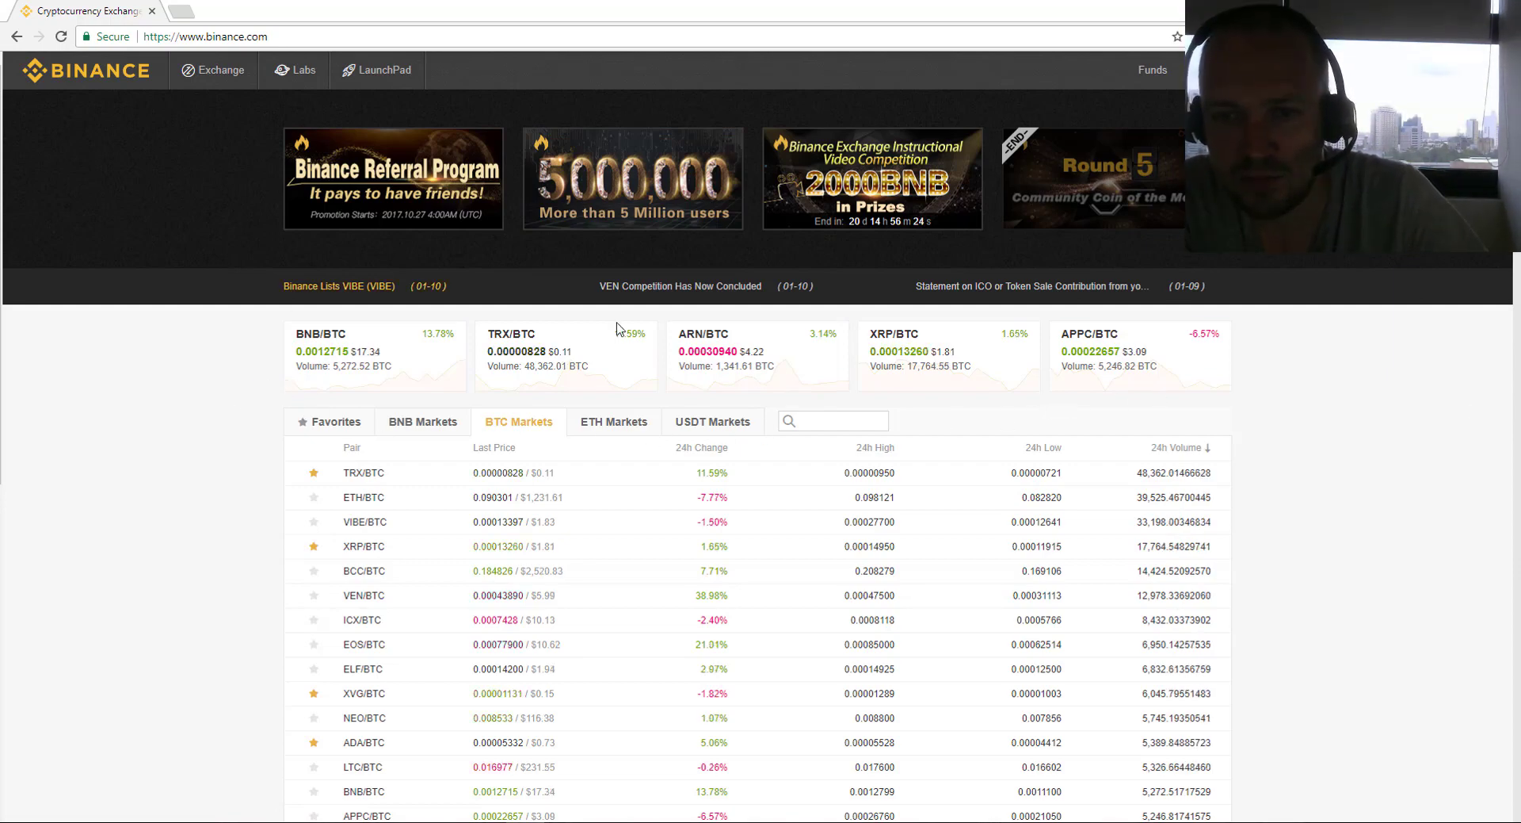
# Browse the coin pairs and prices in the BTC, ETH and USDT market lists
pyautogui.scroll(-15, 491, 412)
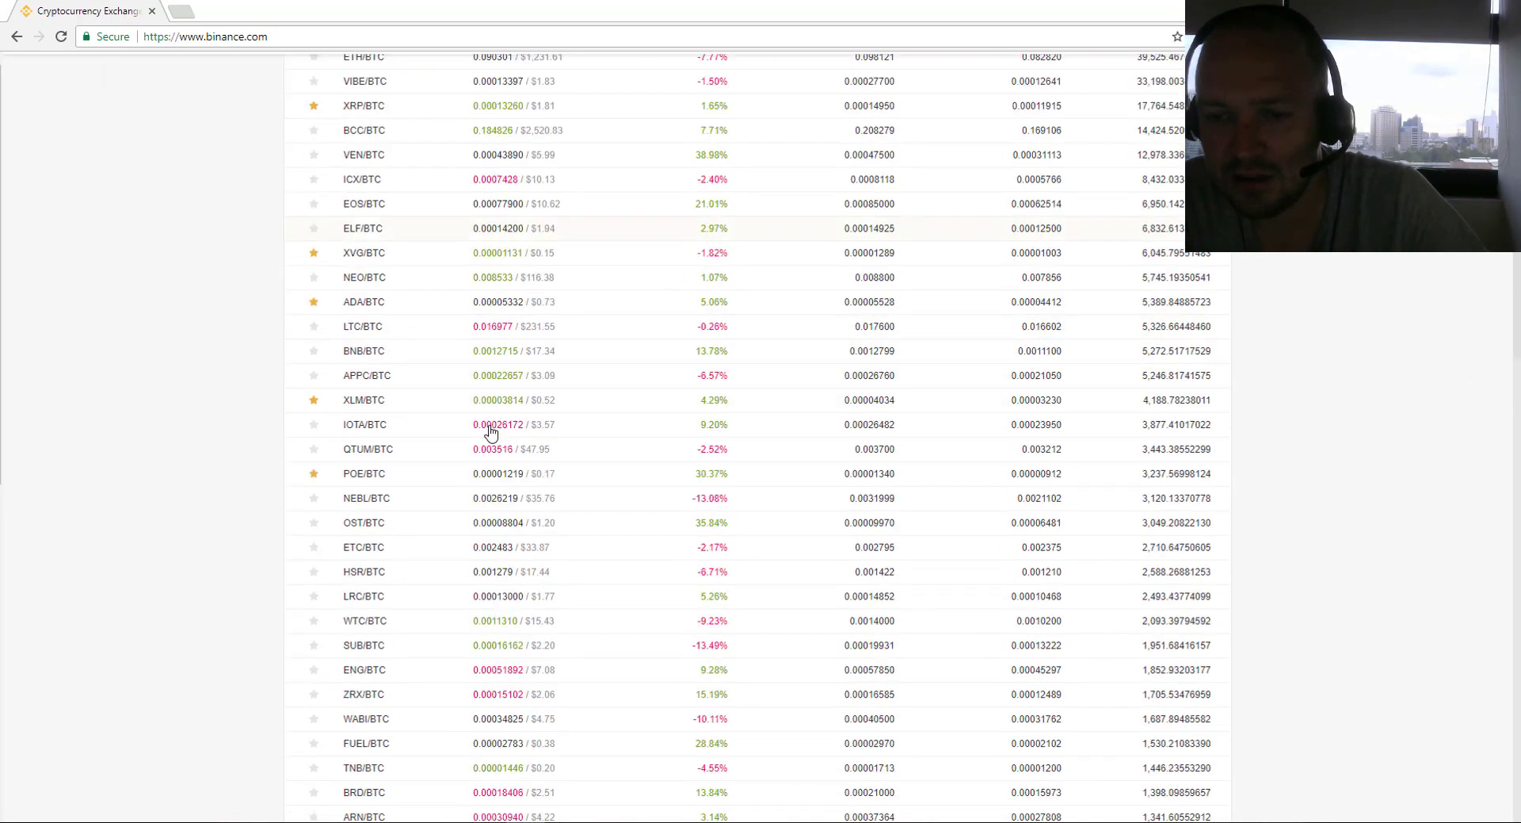
pyautogui.scroll(-10, 515, 475)
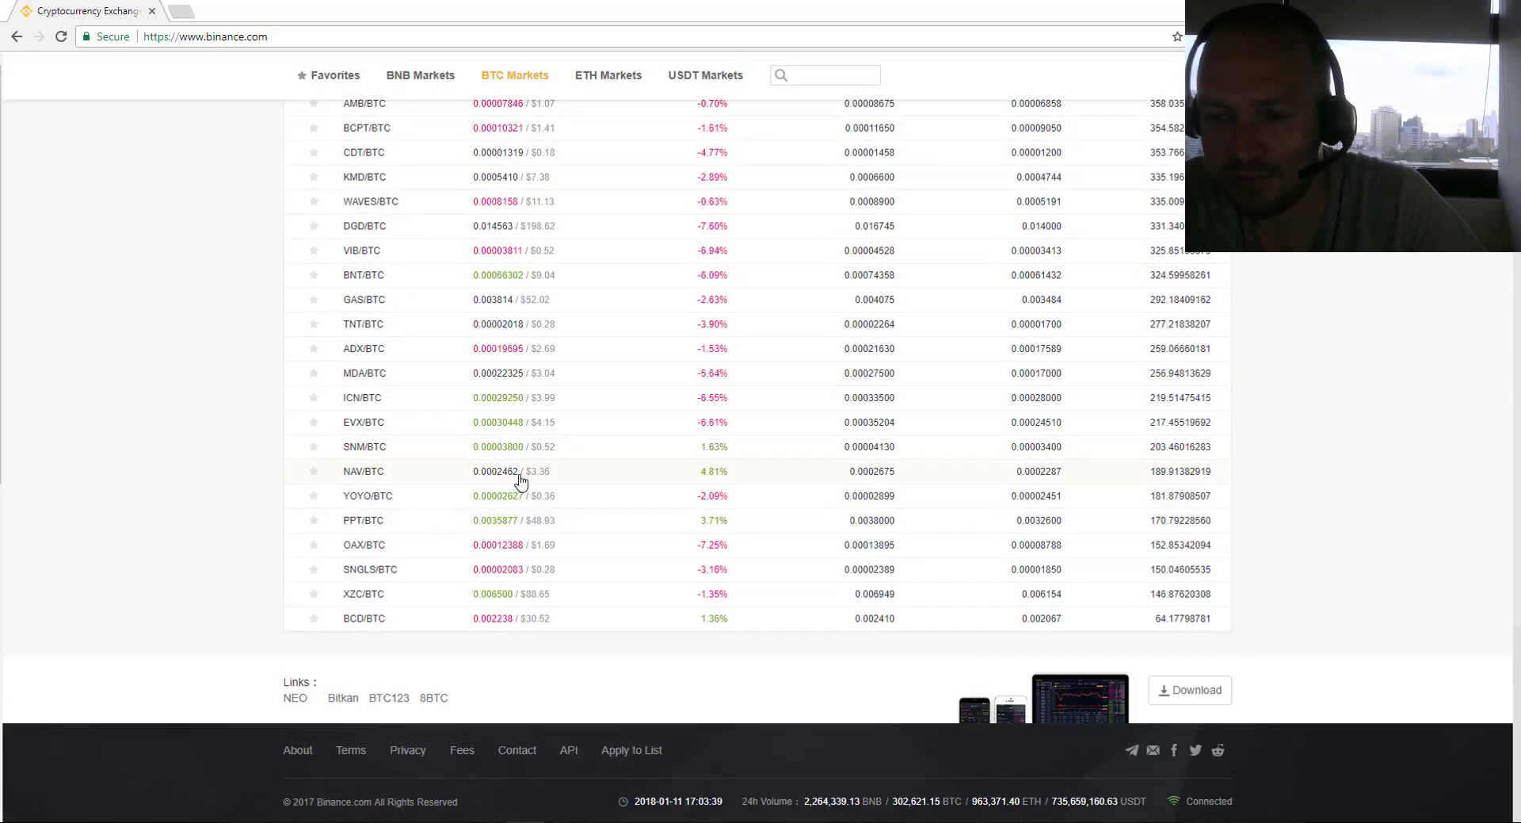
pyautogui.scroll(20, 820, 535)
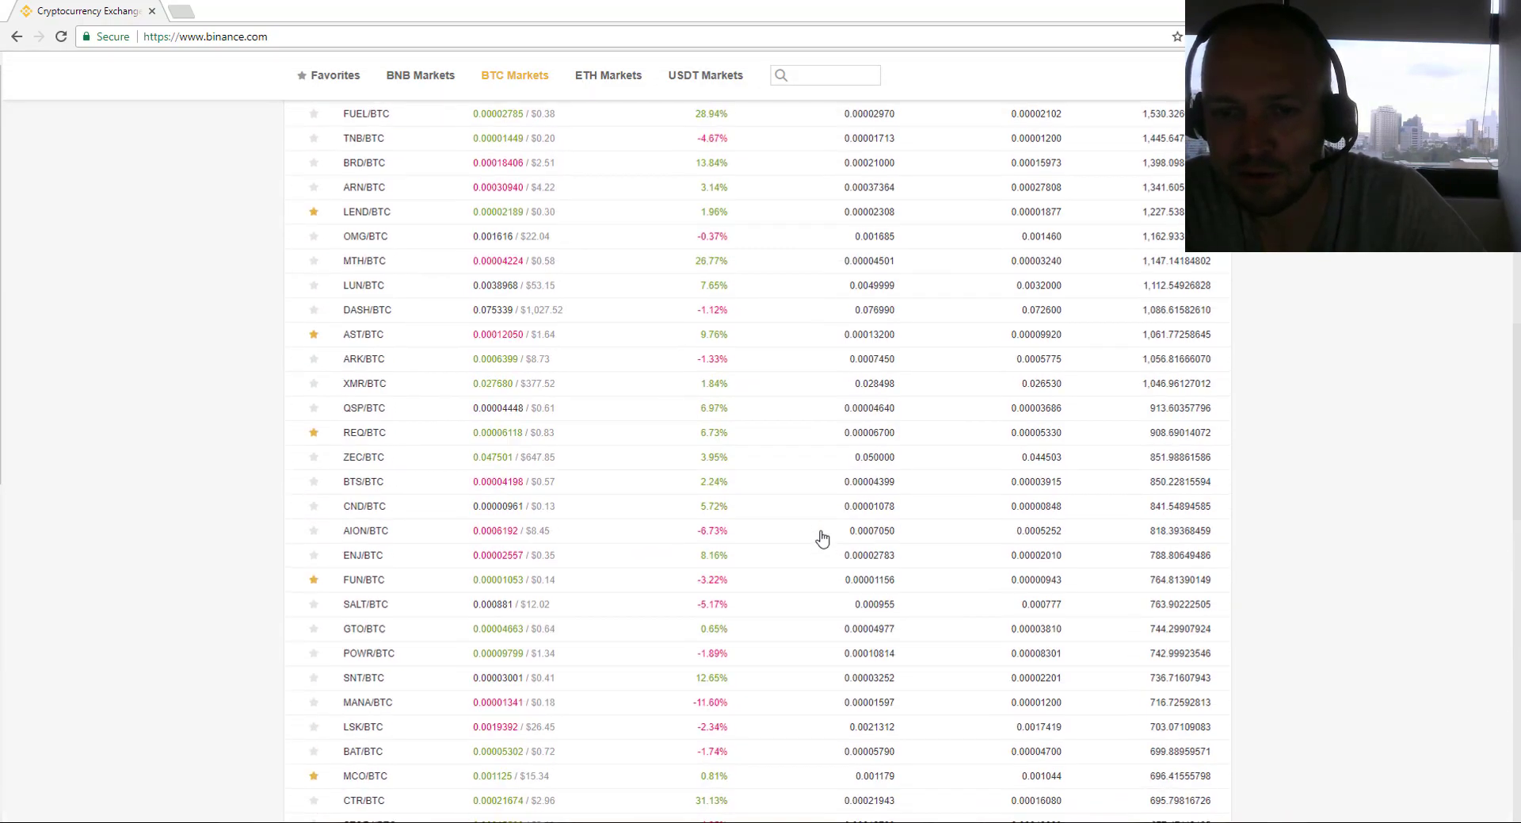
pyautogui.scroll(5, 739, 501)
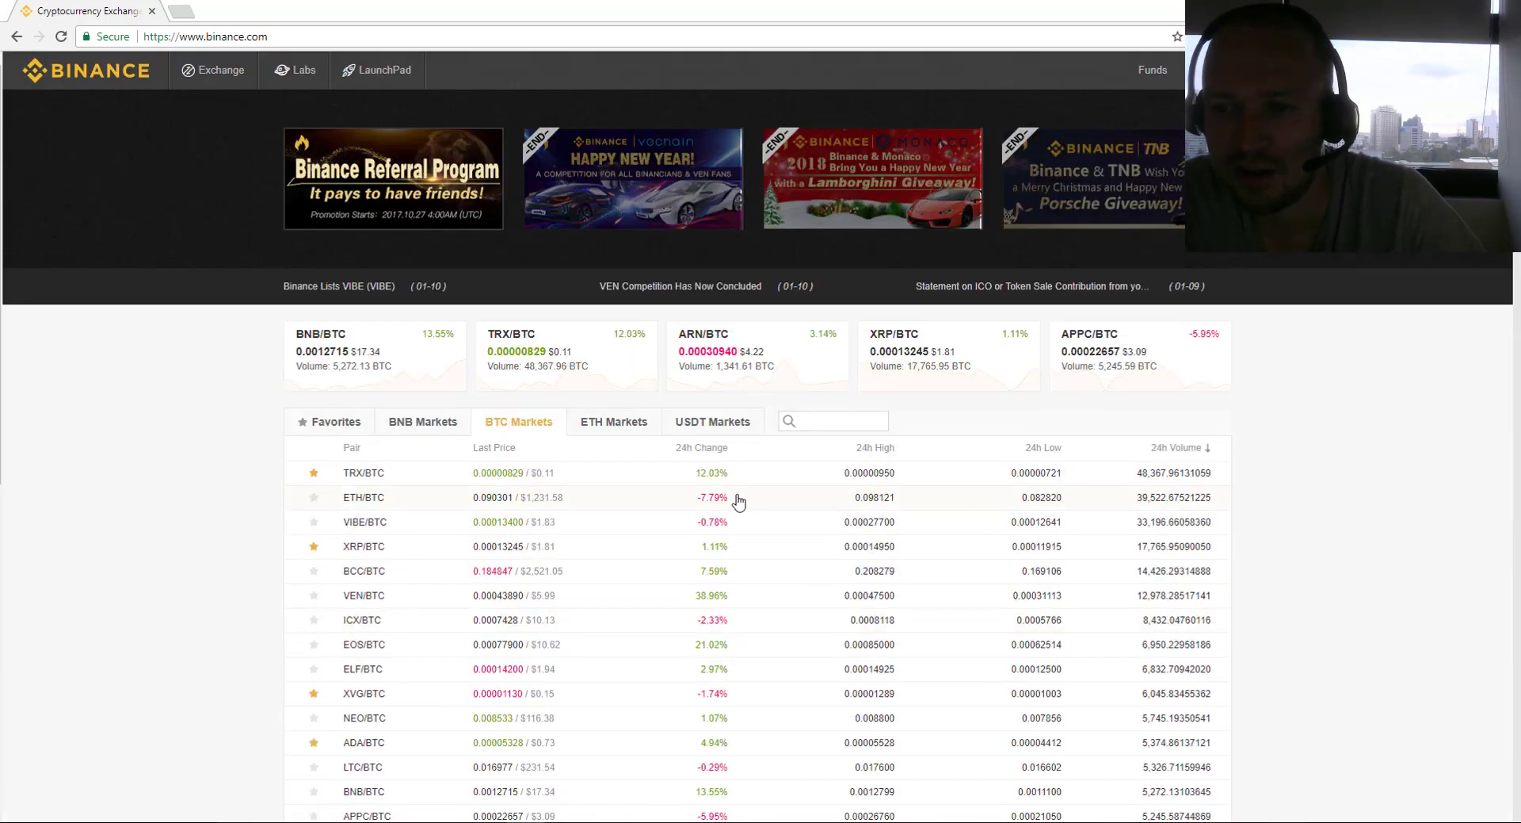
pyautogui.click(590, 424)
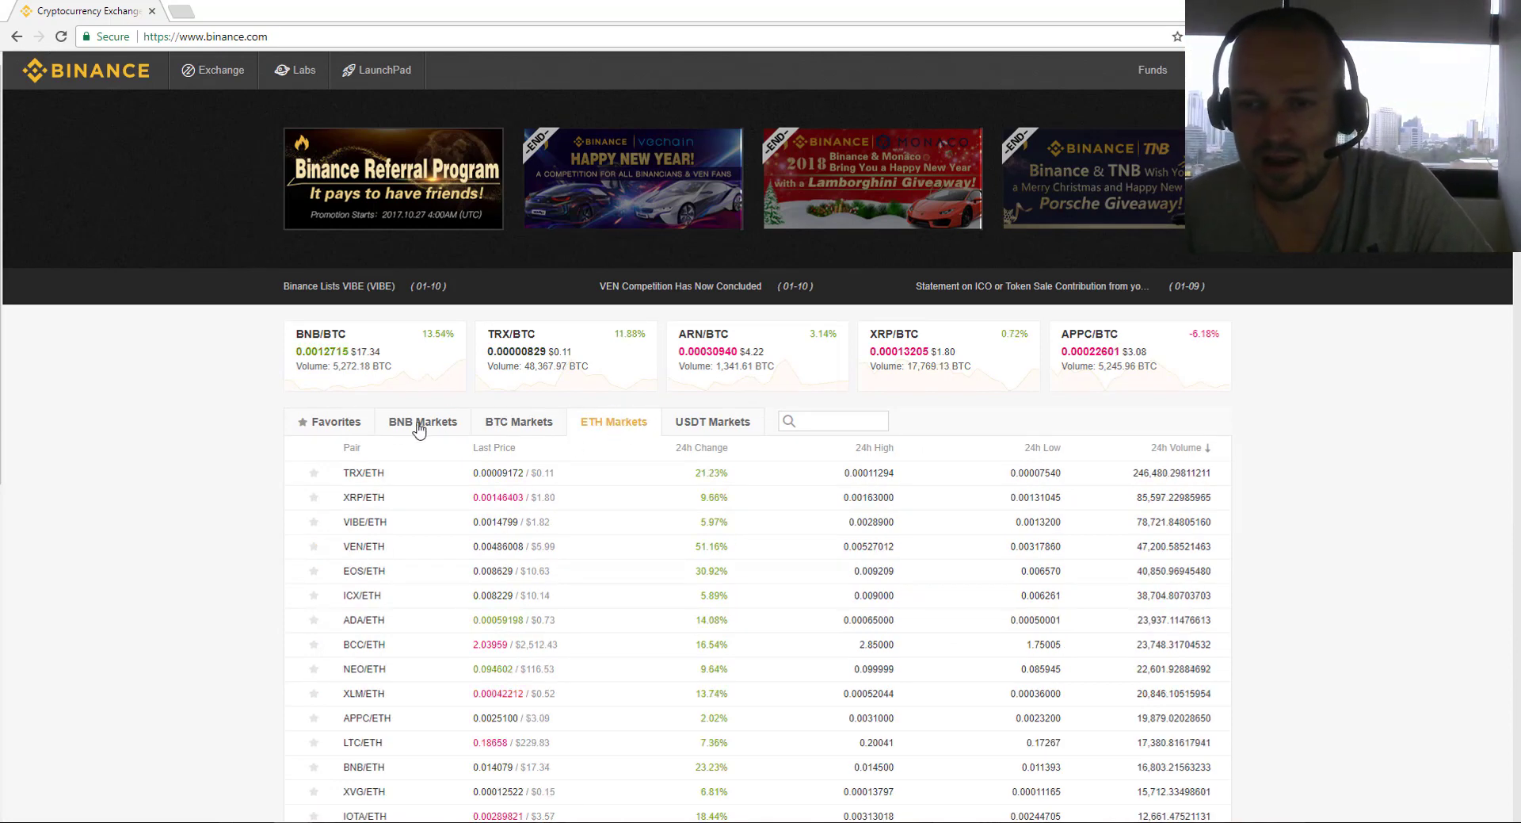
pyautogui.click(719, 426)
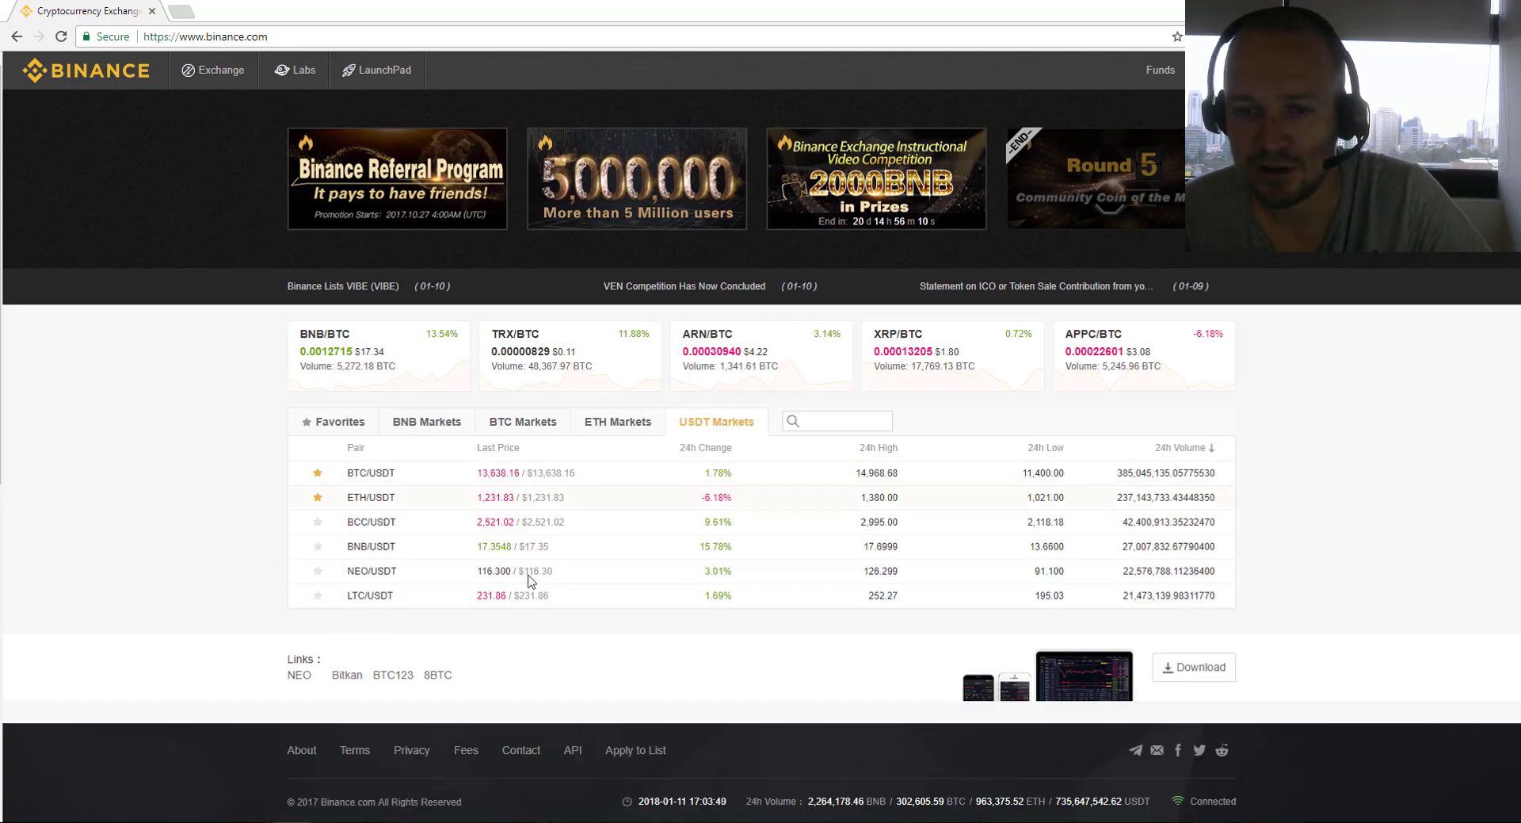
pyautogui.click(619, 420)
pyautogui.click(521, 422)
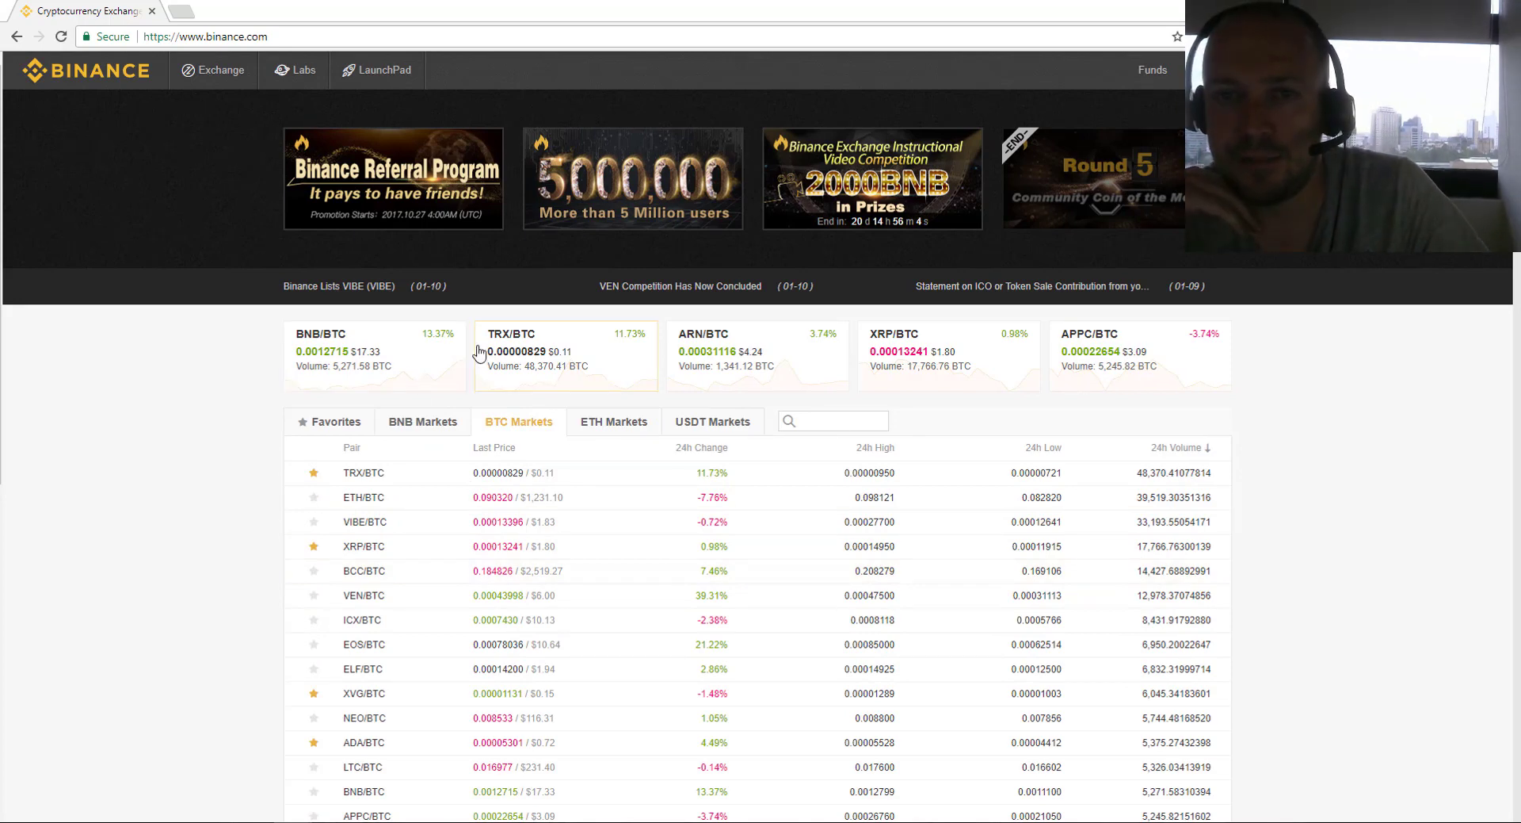
# Open the basic exchange page, and check the coin balances on the Deposits & Withdrawals page
pyautogui.moveTo(212, 72)
pyautogui.click(211, 103)
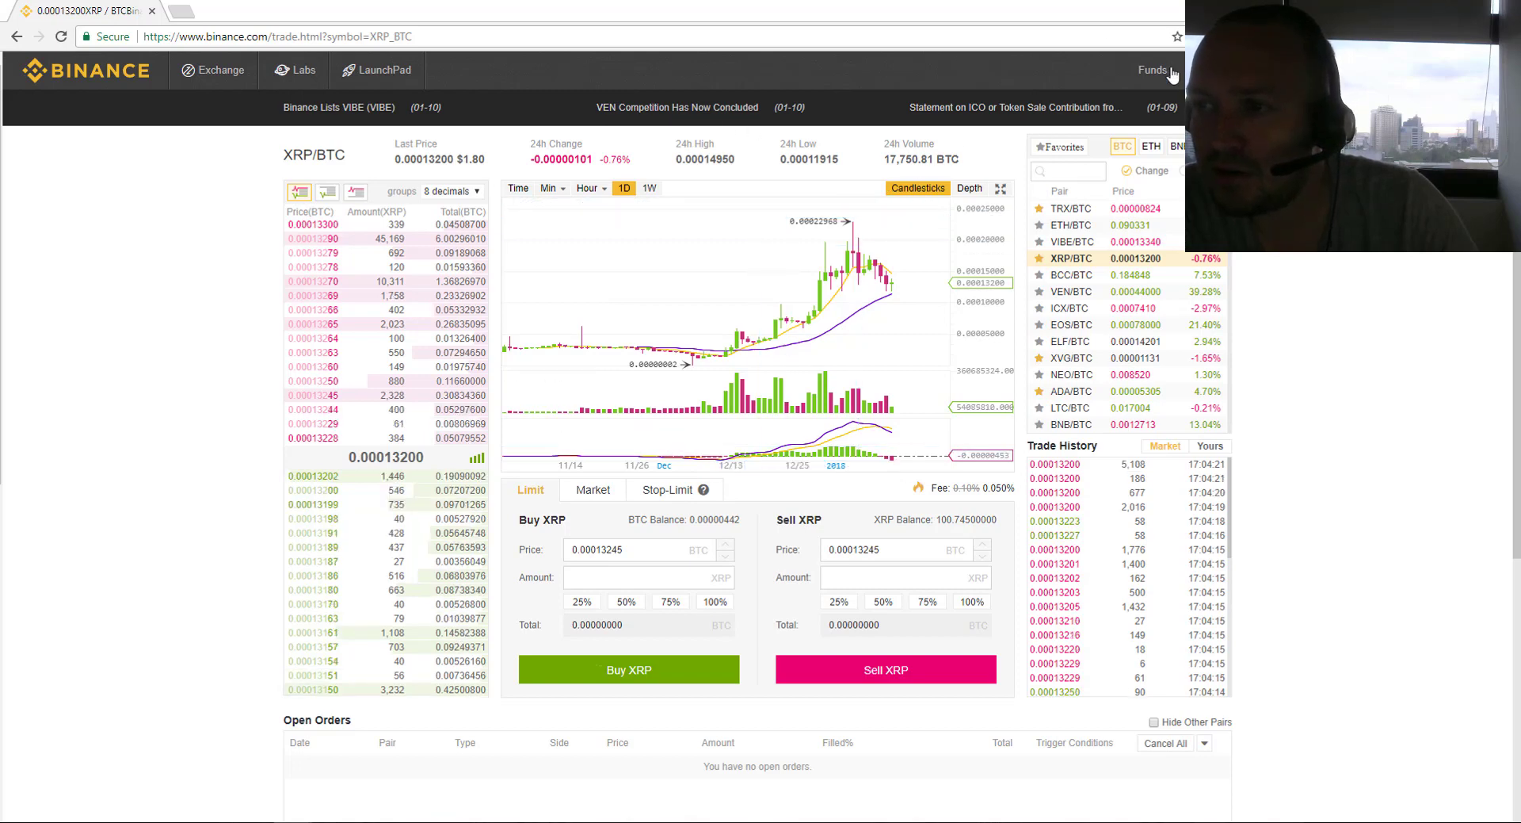
pyautogui.moveTo(1153, 73)
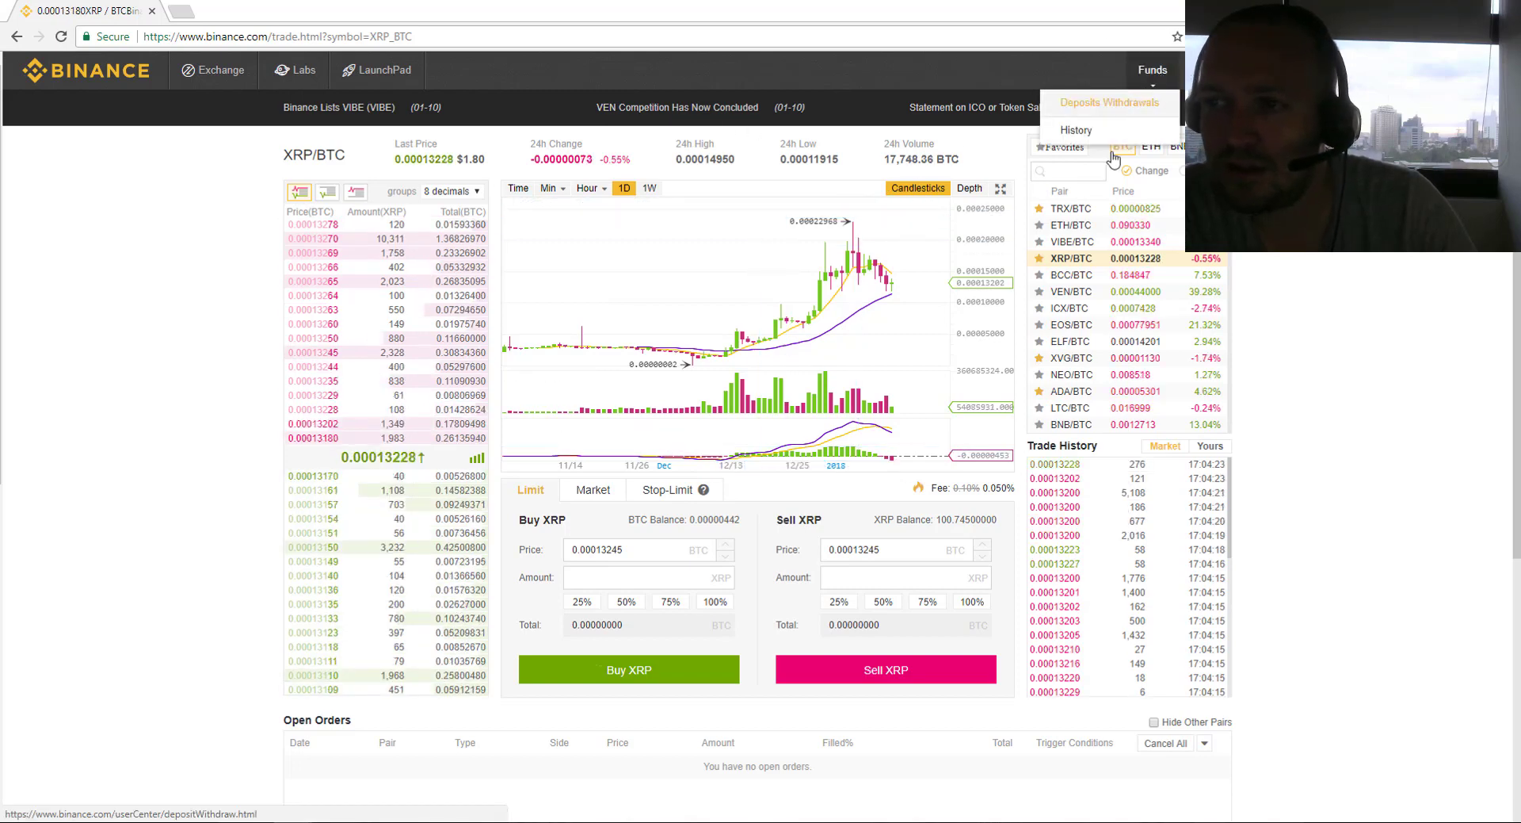
pyautogui.click(1121, 104)
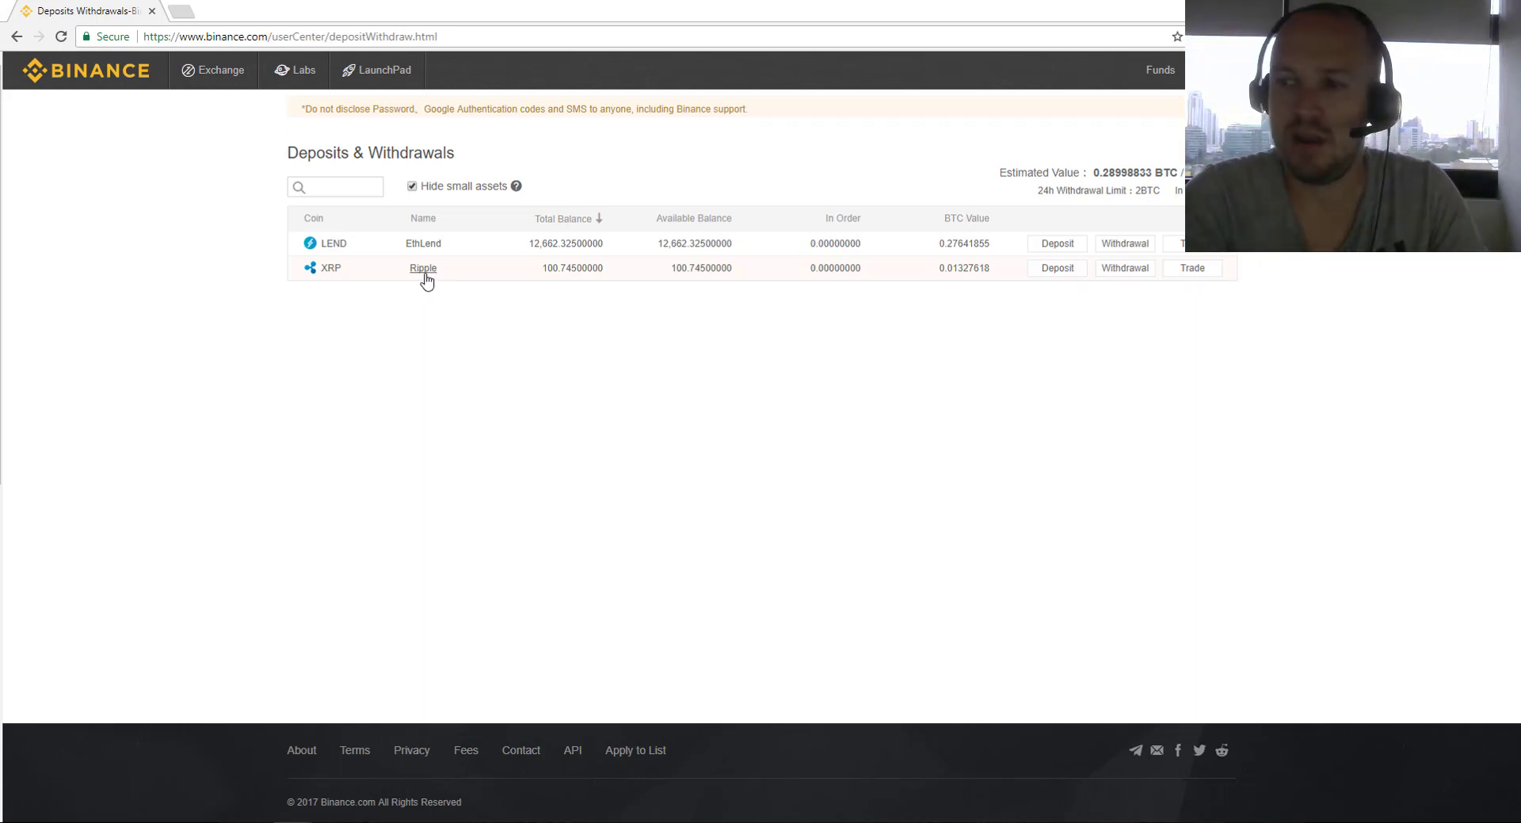
# Return to the basic exchange and search the BTC pair list for ripple, replacing the search text with XRP
pyautogui.moveTo(218, 71)
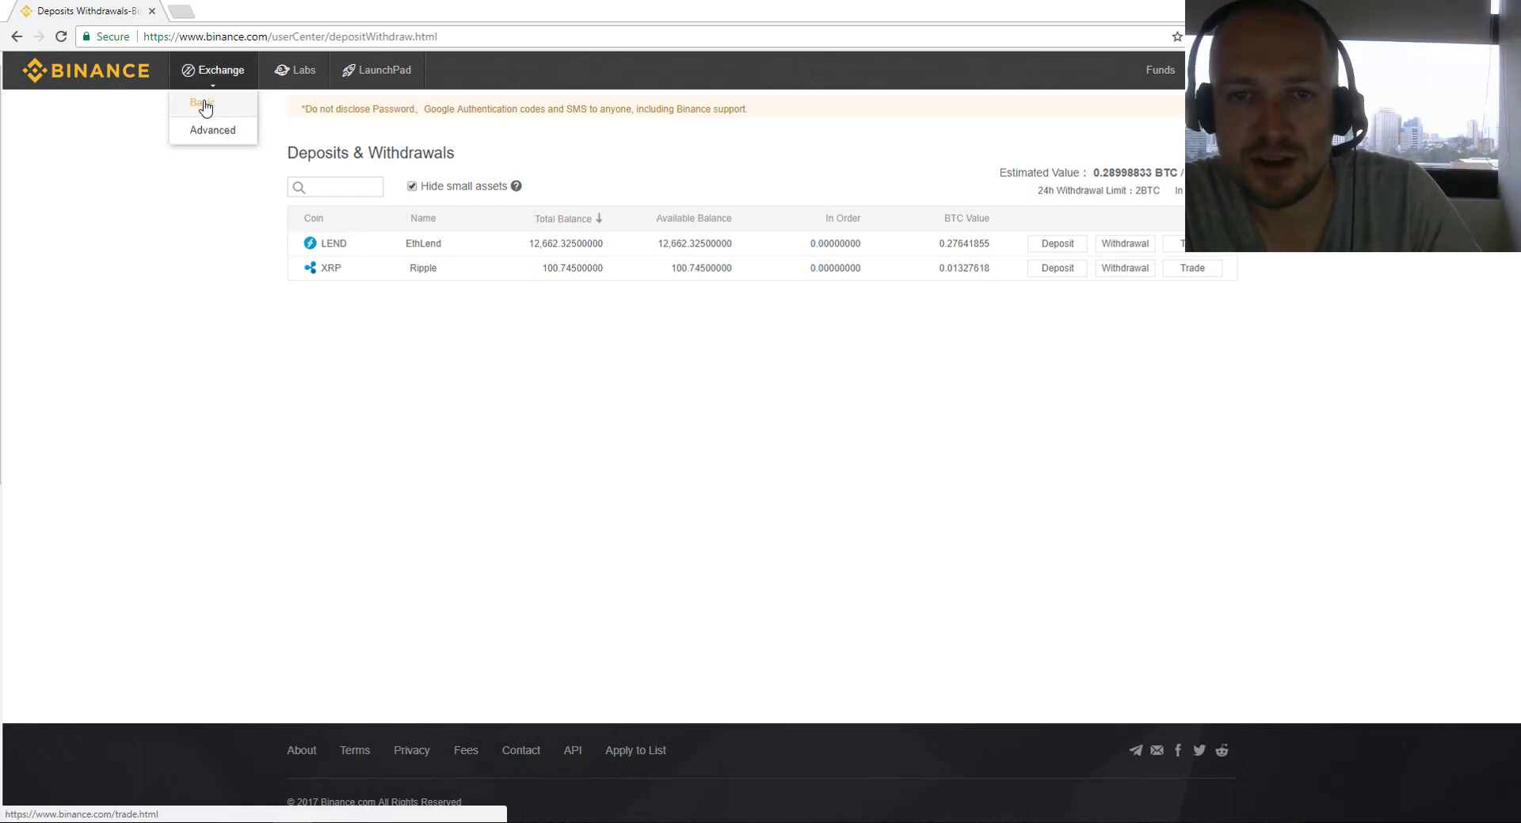
pyautogui.click(206, 107)
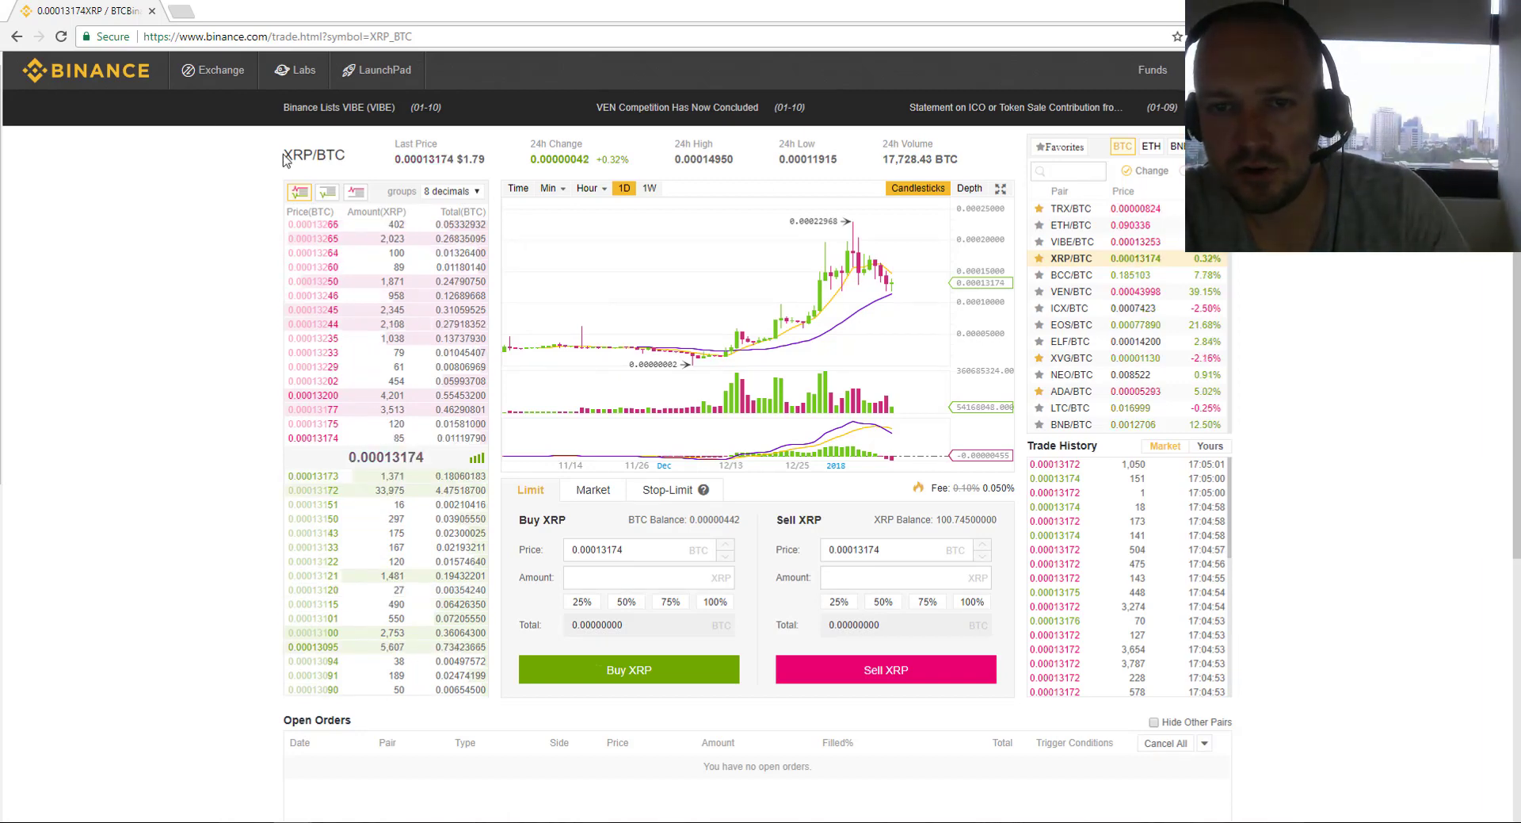
pyautogui.click(1079, 170)
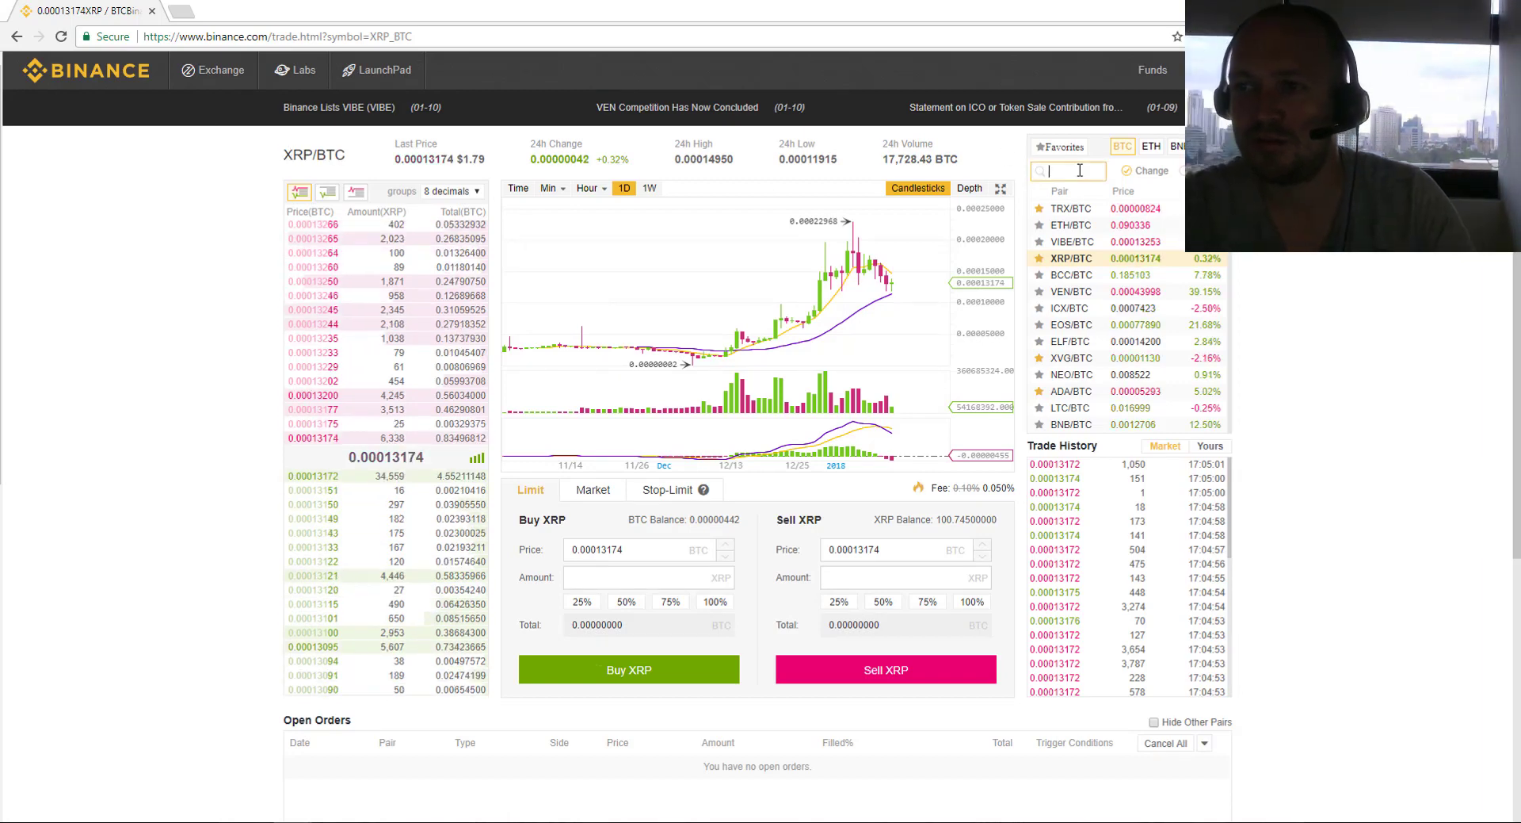
pyautogui.write('ripple')
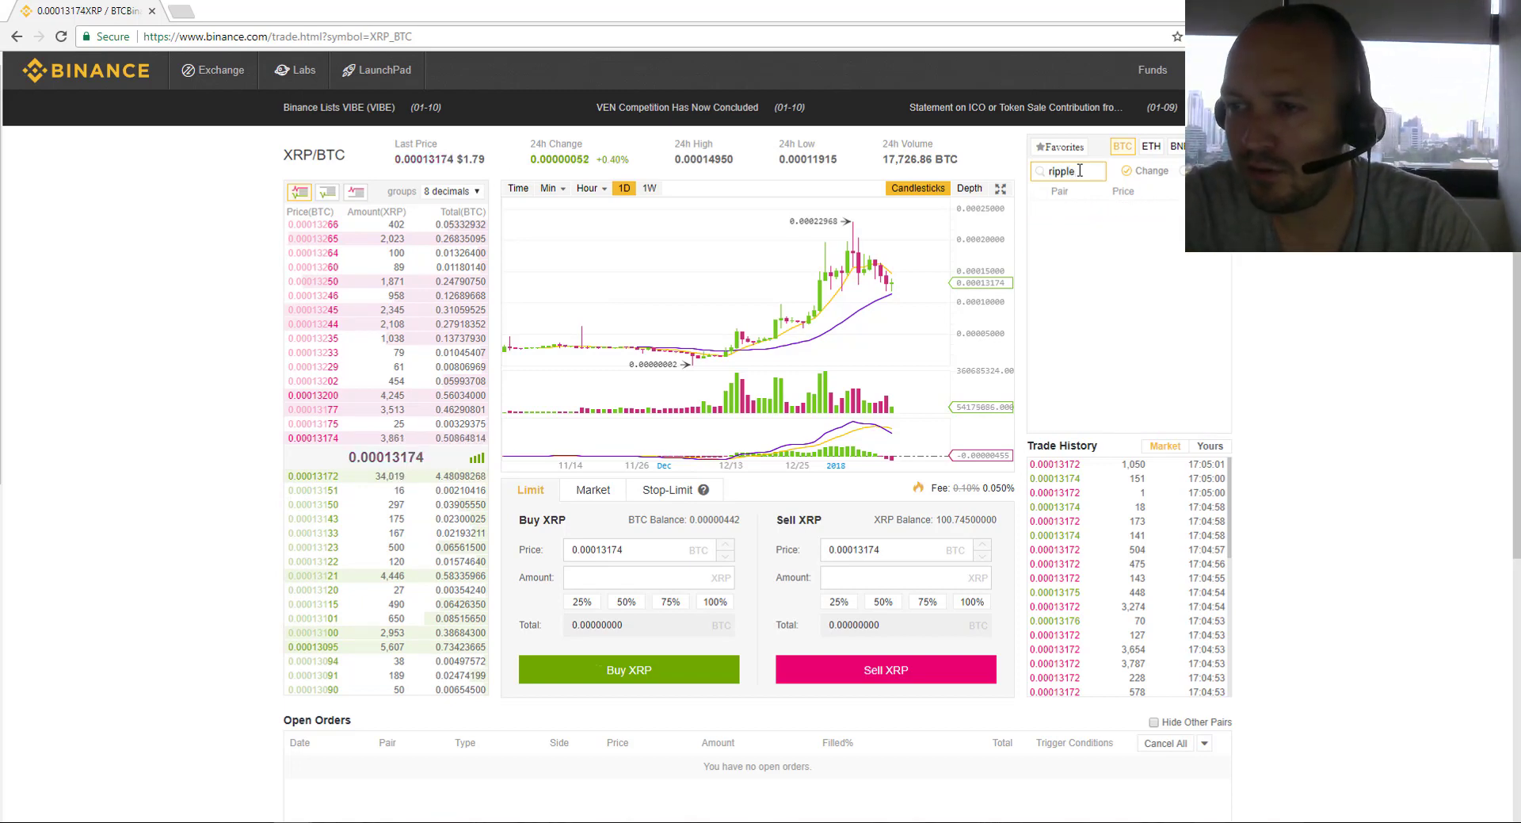
pyautogui.press('BackSpace')
pyautogui.press('BackSpace')
pyautogui.press('BackSpace')
pyautogui.press('BackSpace')
pyautogui.press('BackSpace')
pyautogui.press('BackSpace')
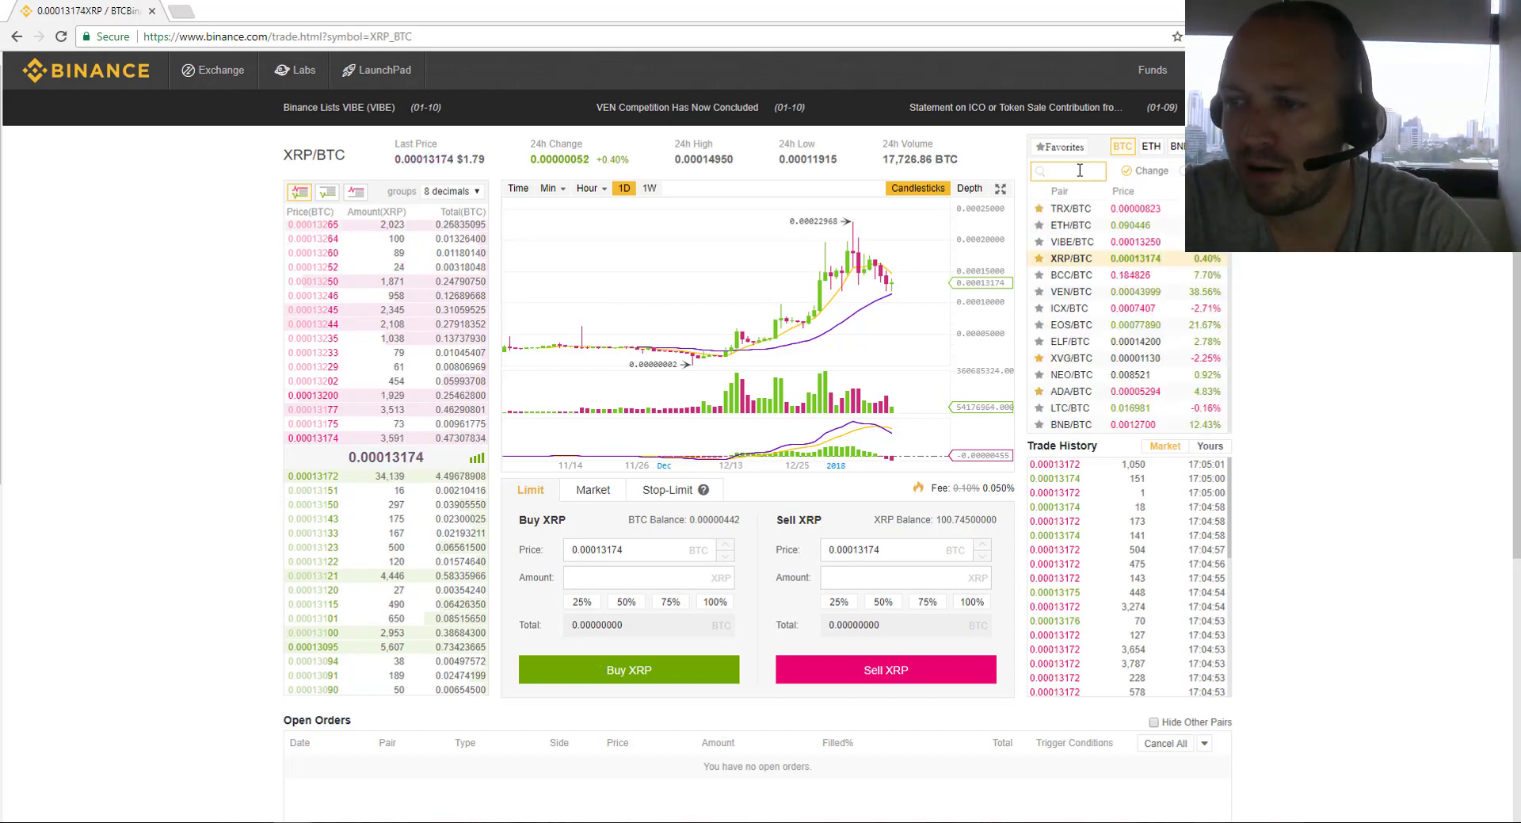
pyautogui.write('XRP')
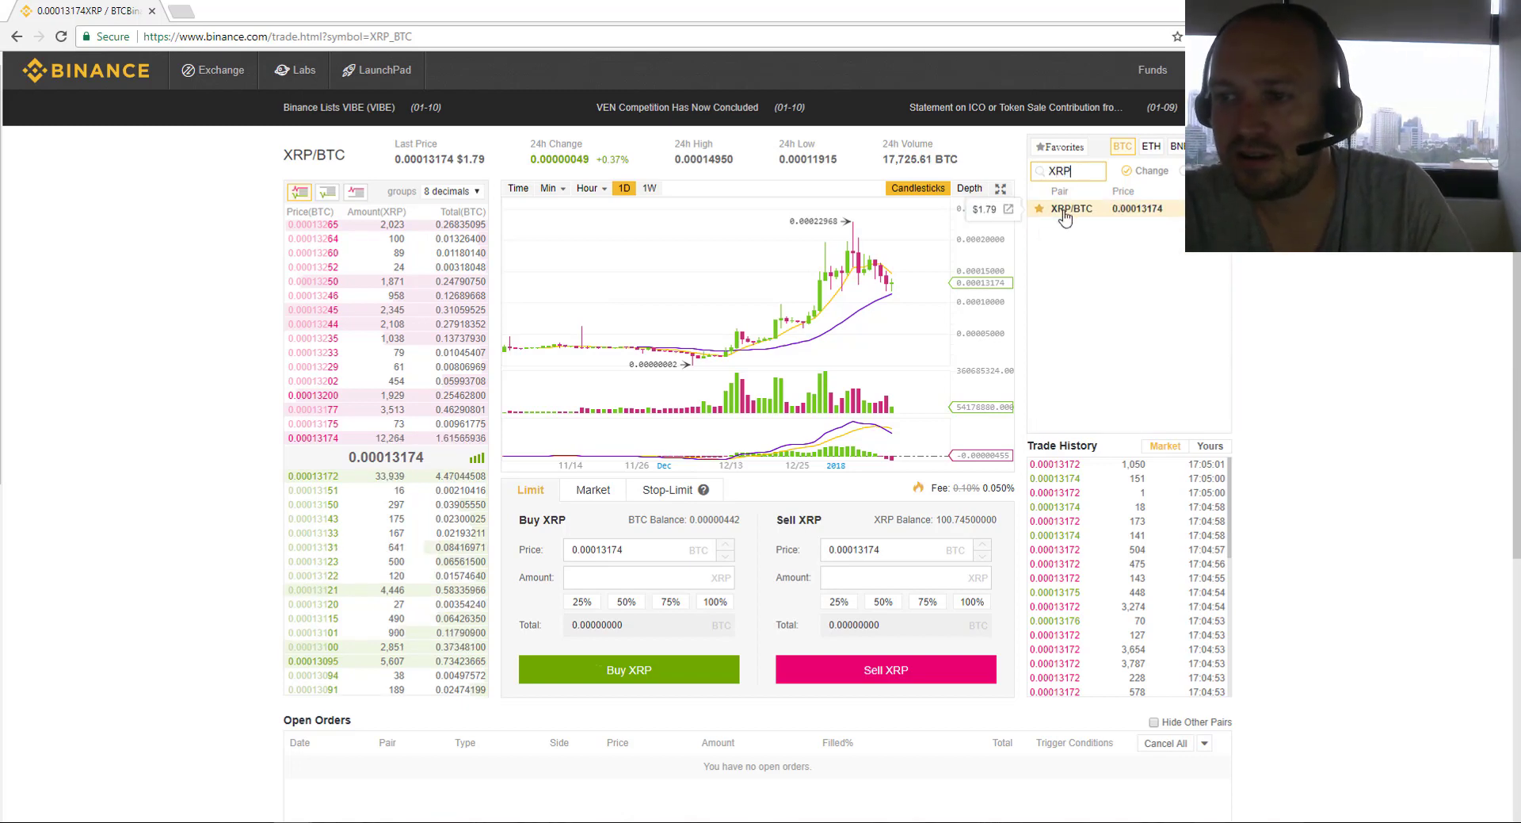
# Look up Ripple's ticker symbol on coinmarketcap.com in a new tab by searching for "ripp", and return to the Binance XRP/BTC page
pyautogui.click(176, 16)
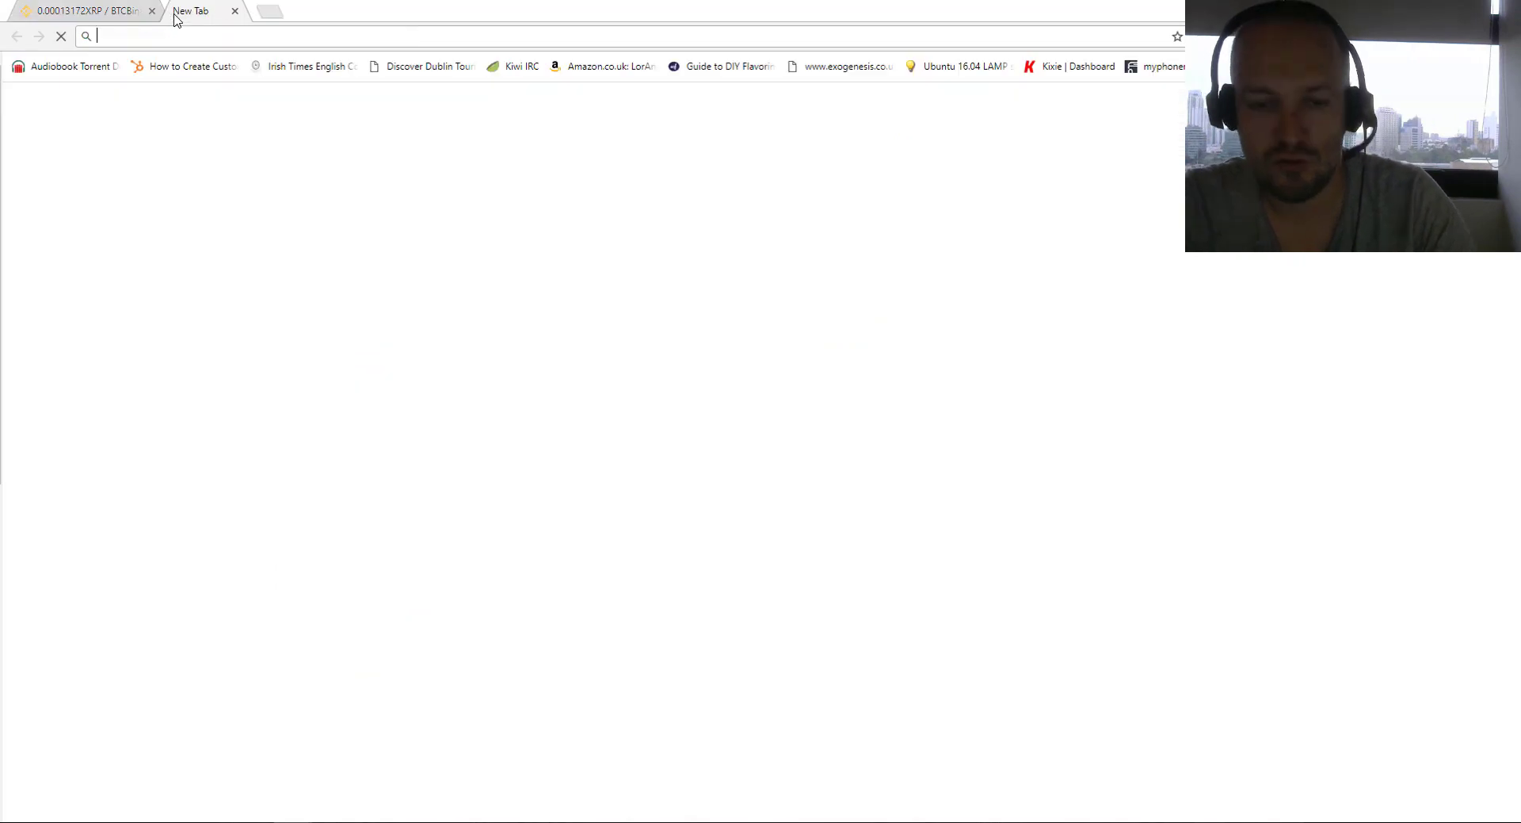
pyautogui.write('coin')
pyautogui.press('Return')
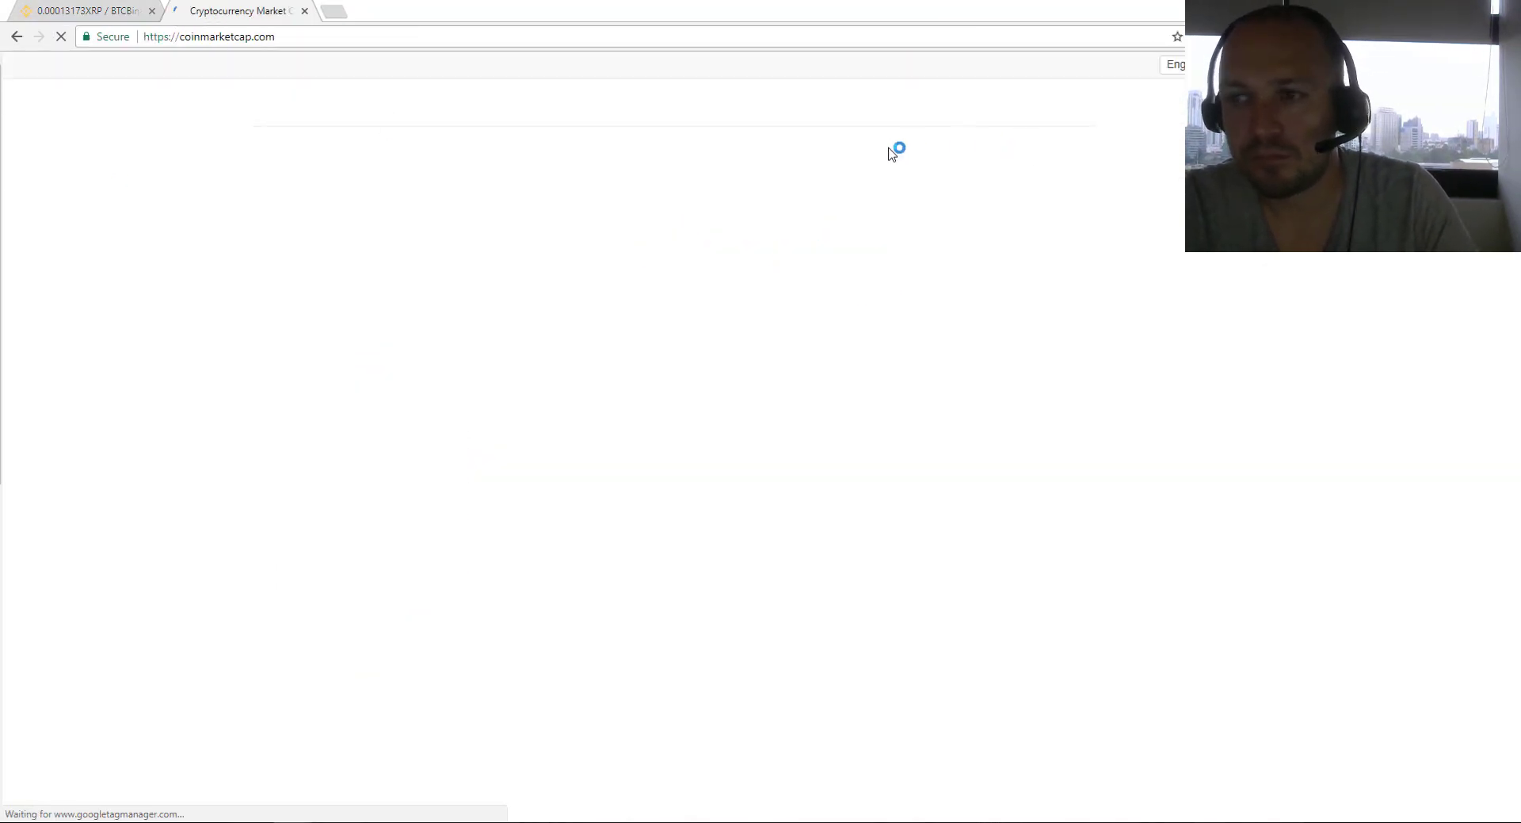
pyautogui.click(950, 161)
pyautogui.write('ripp')
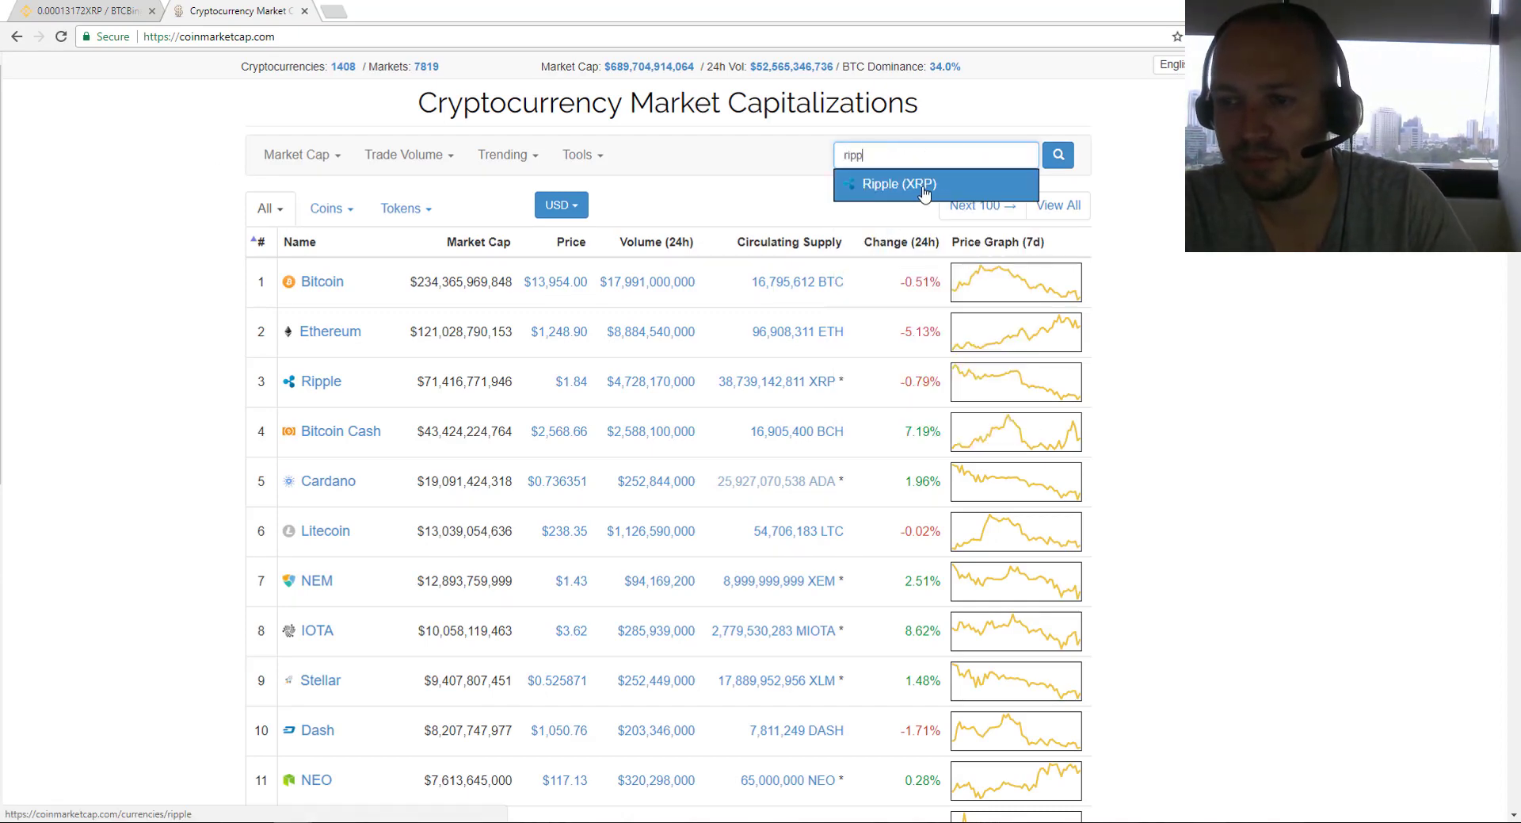
pyautogui.click(1199, 315)
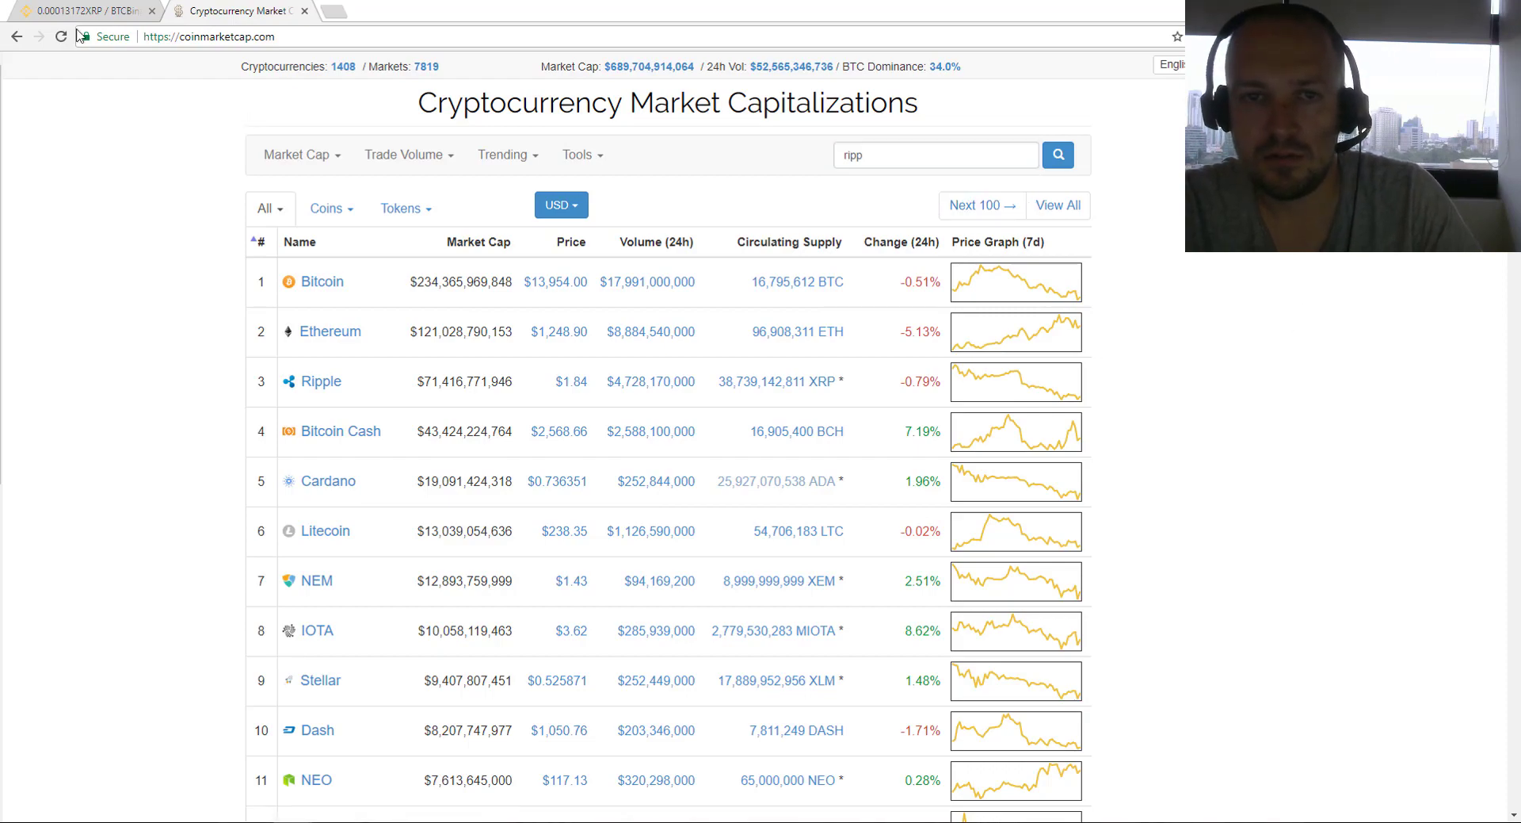
pyautogui.click(79, 11)
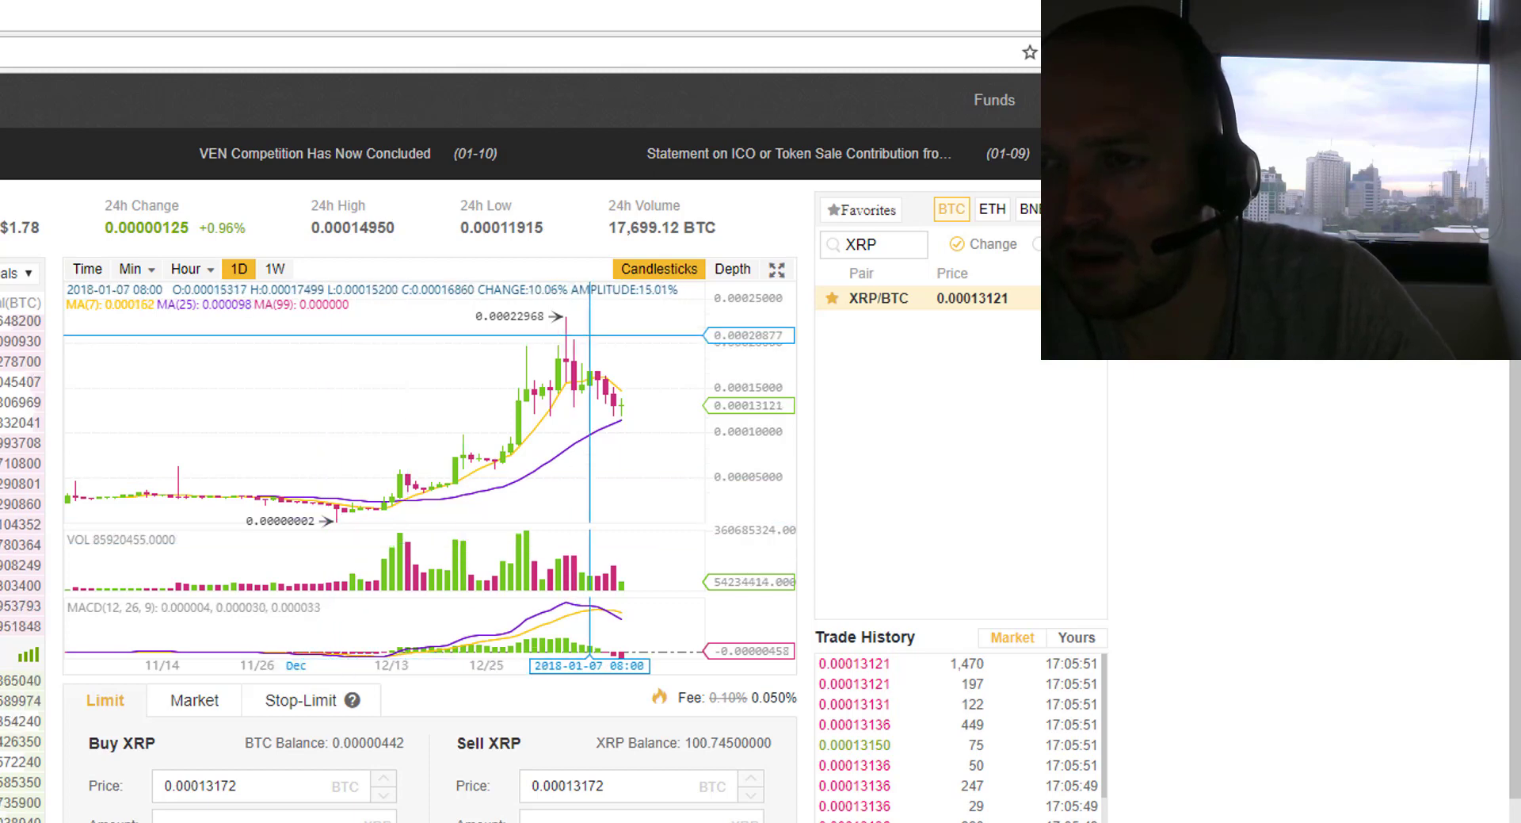
# Switch the XRP/BTC chart to the depth view and set the limit sell amount to 25 XRP
pyautogui.click(733, 270)
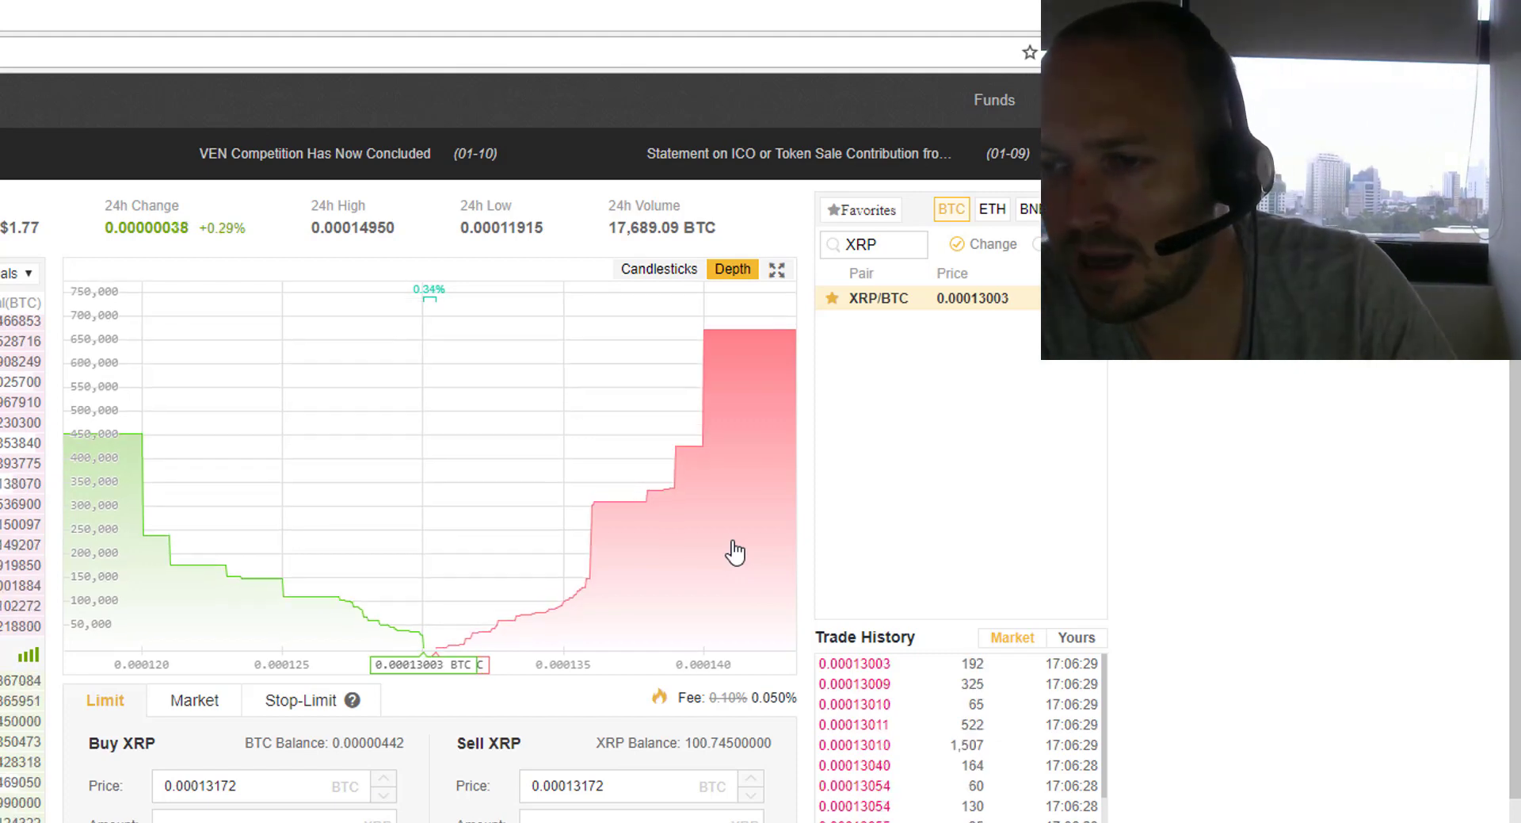
pyautogui.click(611, 819)
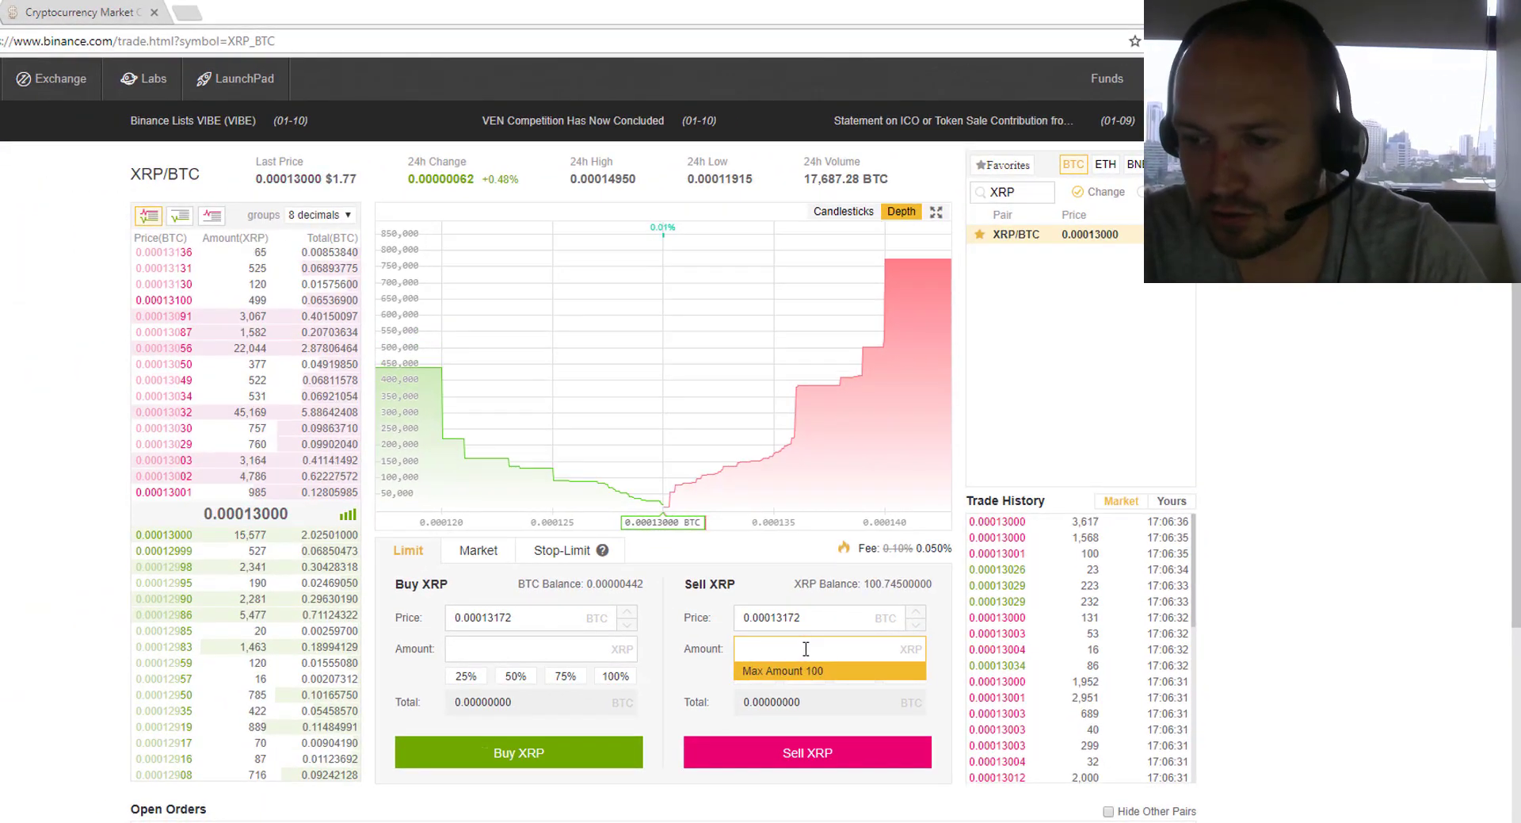
pyautogui.write('25')
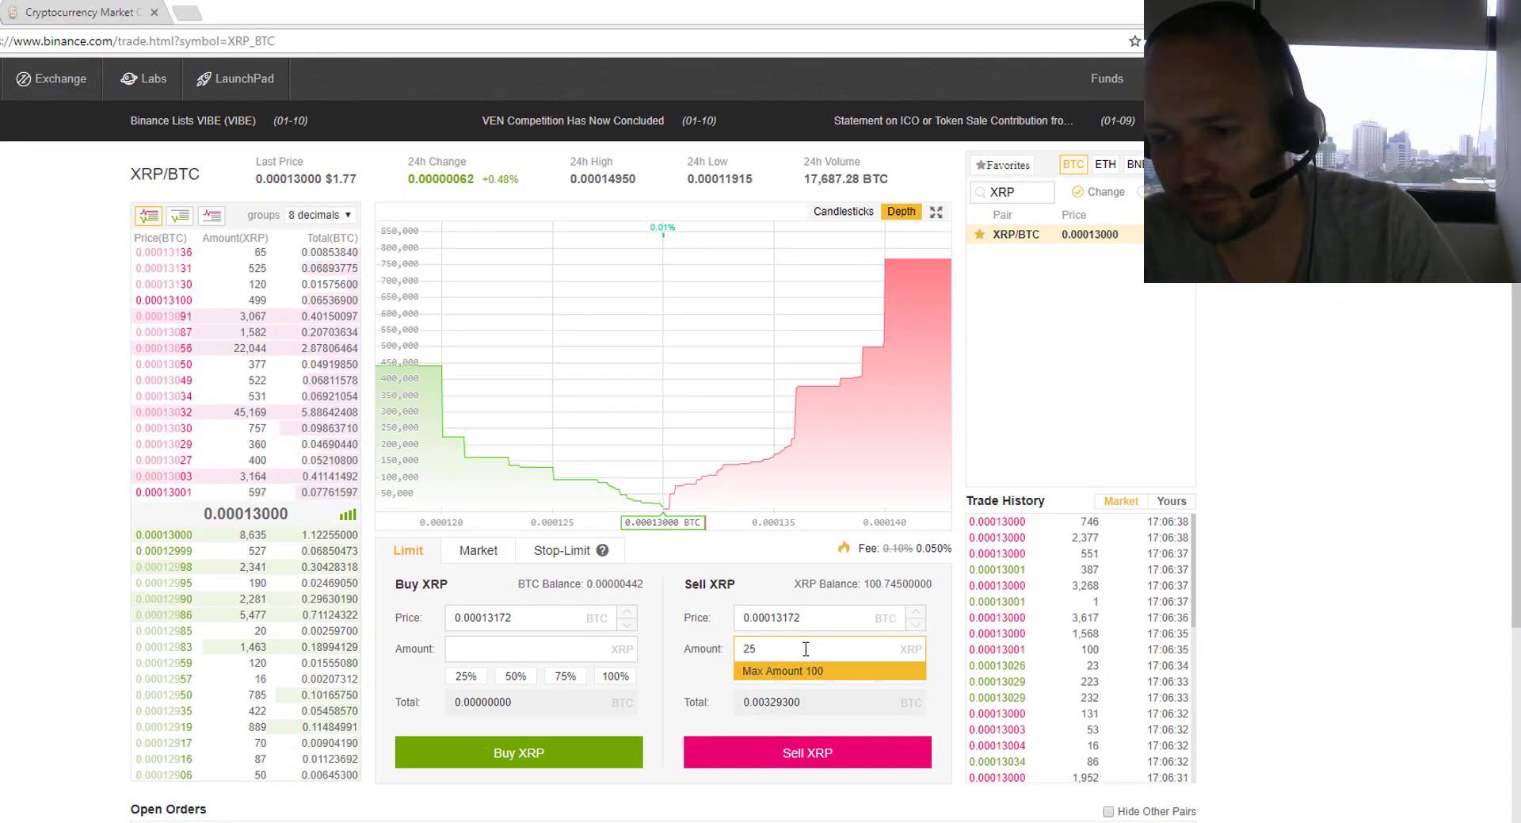
pyautogui.click(737, 632)
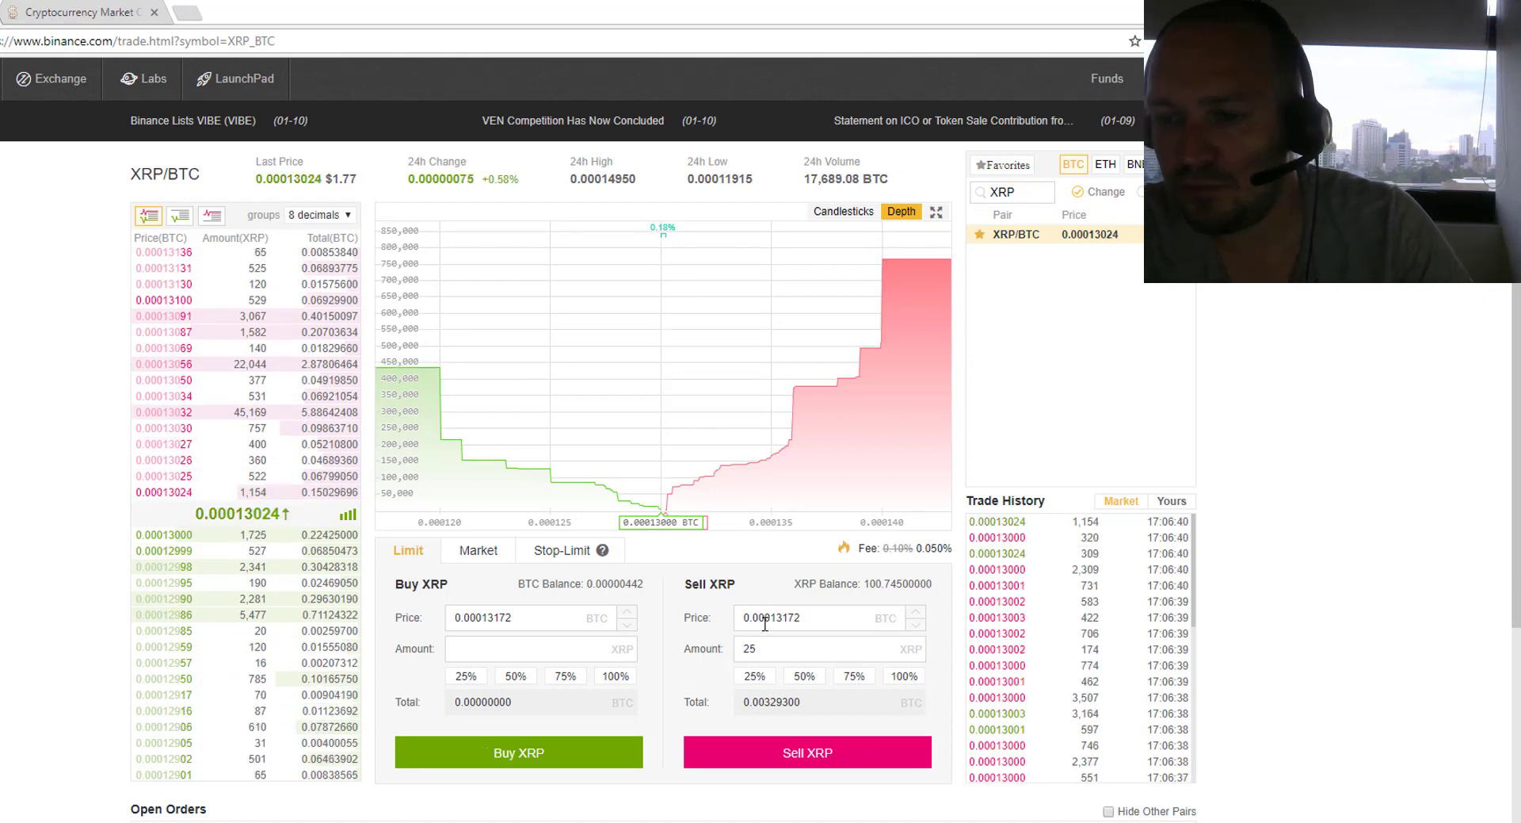
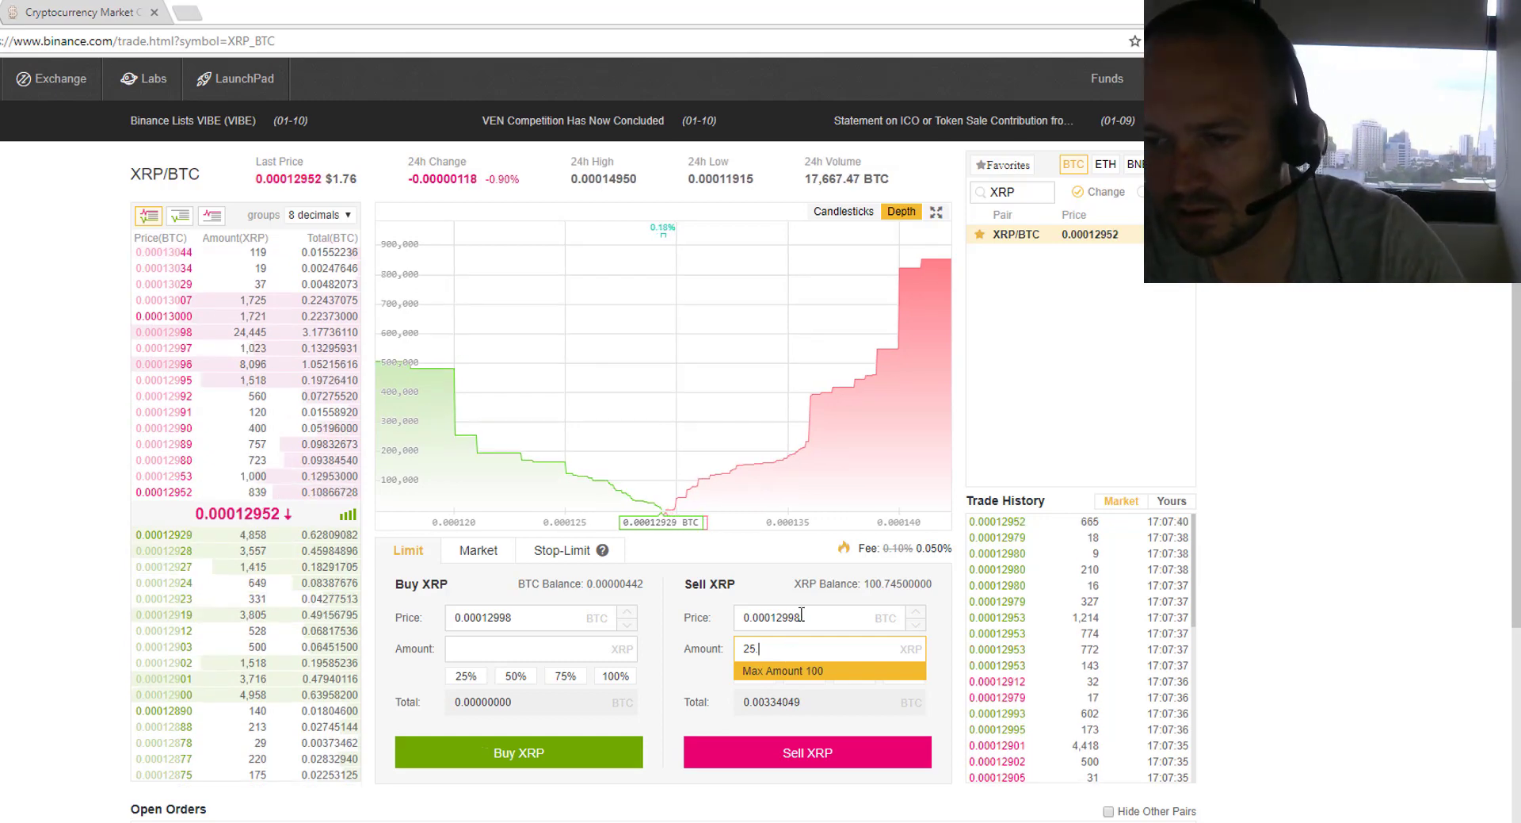
# Take 0.00012950 BTC from the order book as the sell price and place the limit order to sell 25 XRP
pyautogui.click(801, 615)
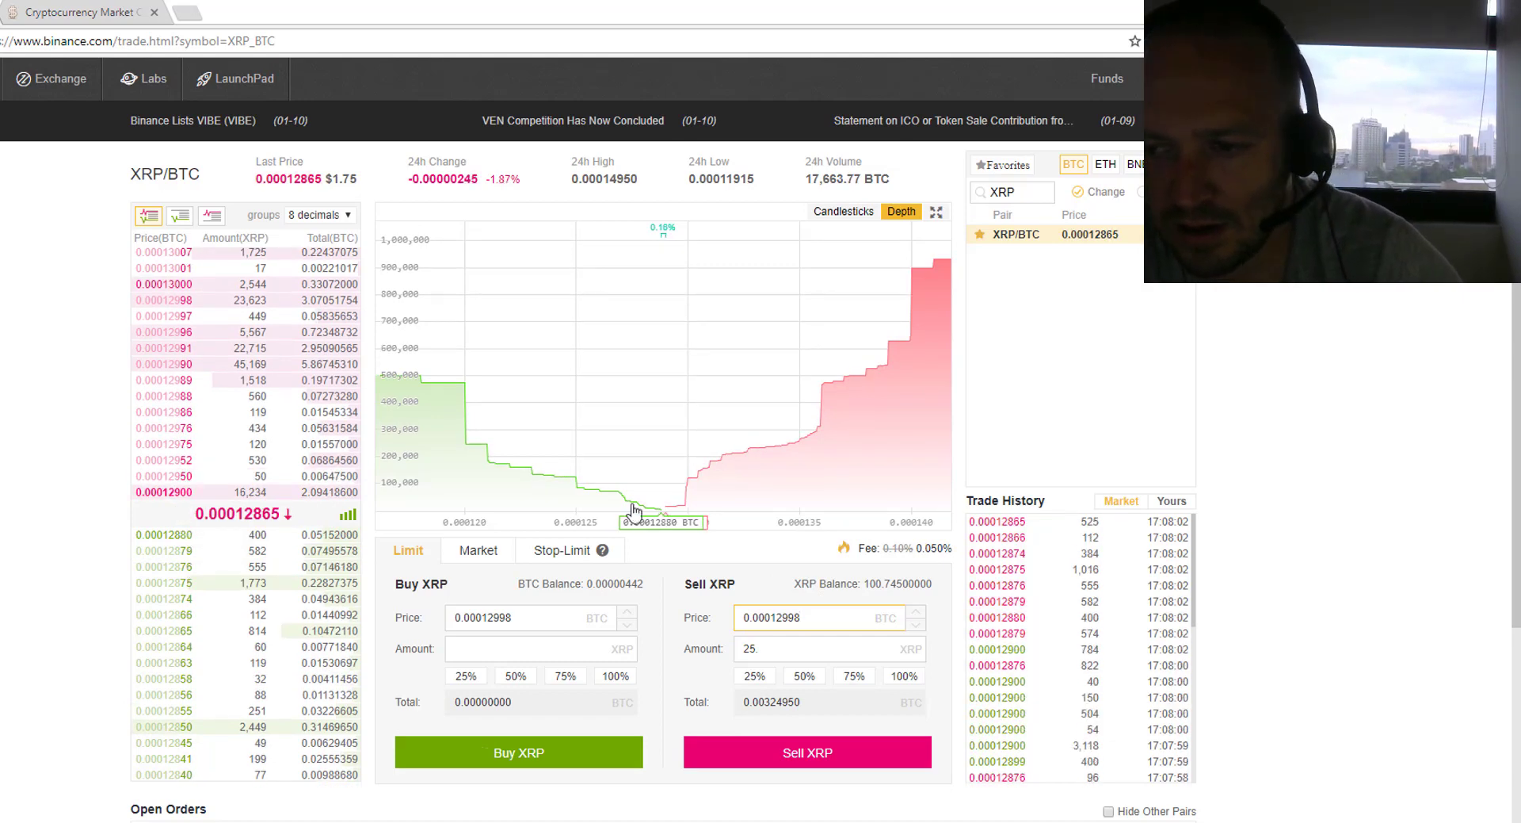
pyautogui.moveTo(788, 616); pyautogui.dragTo(802, 617)
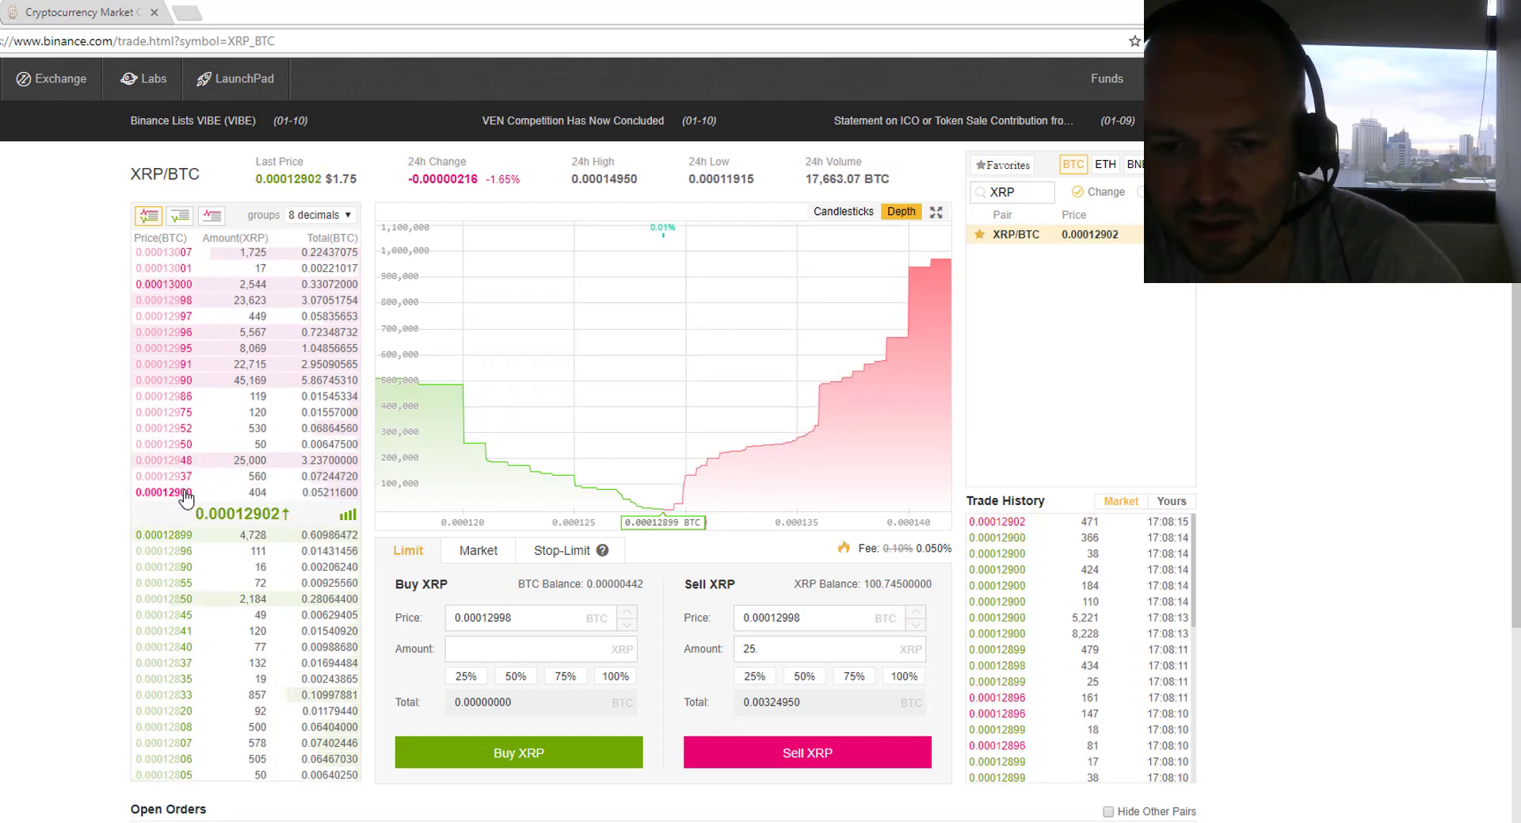
pyautogui.click(187, 495)
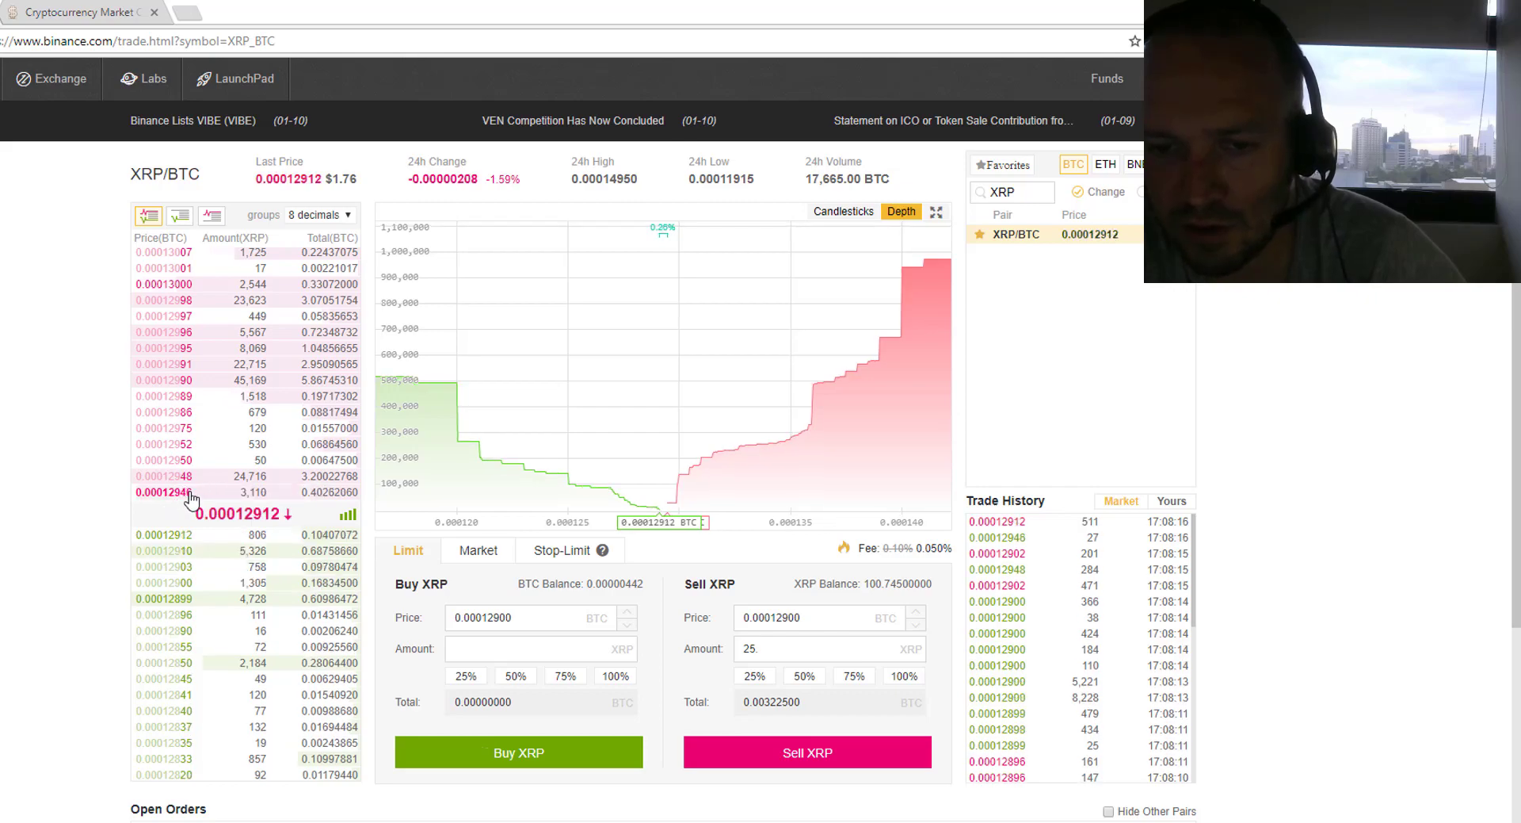
pyautogui.click(176, 494)
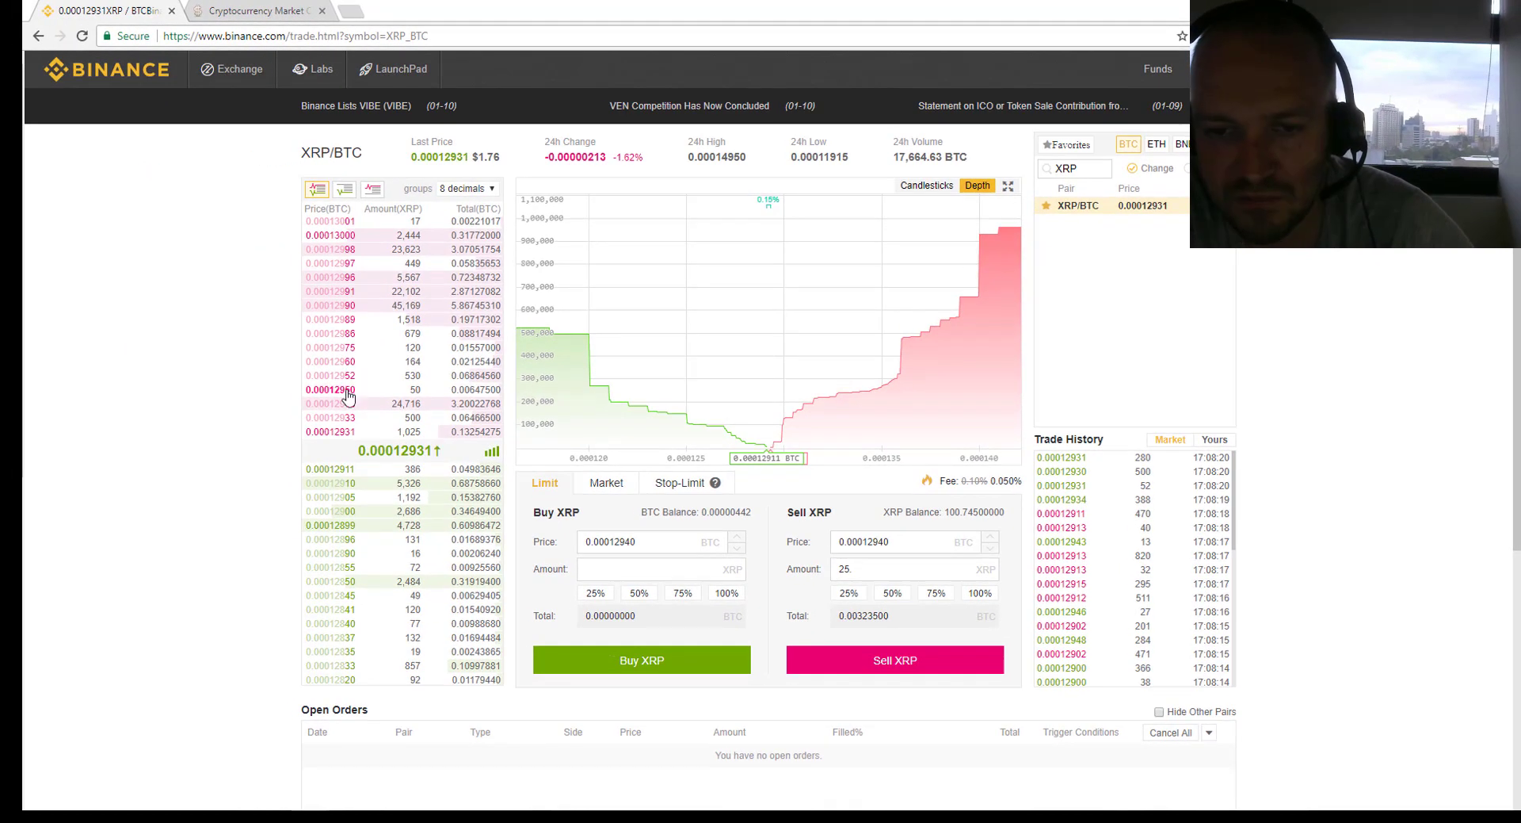
pyautogui.click(347, 391)
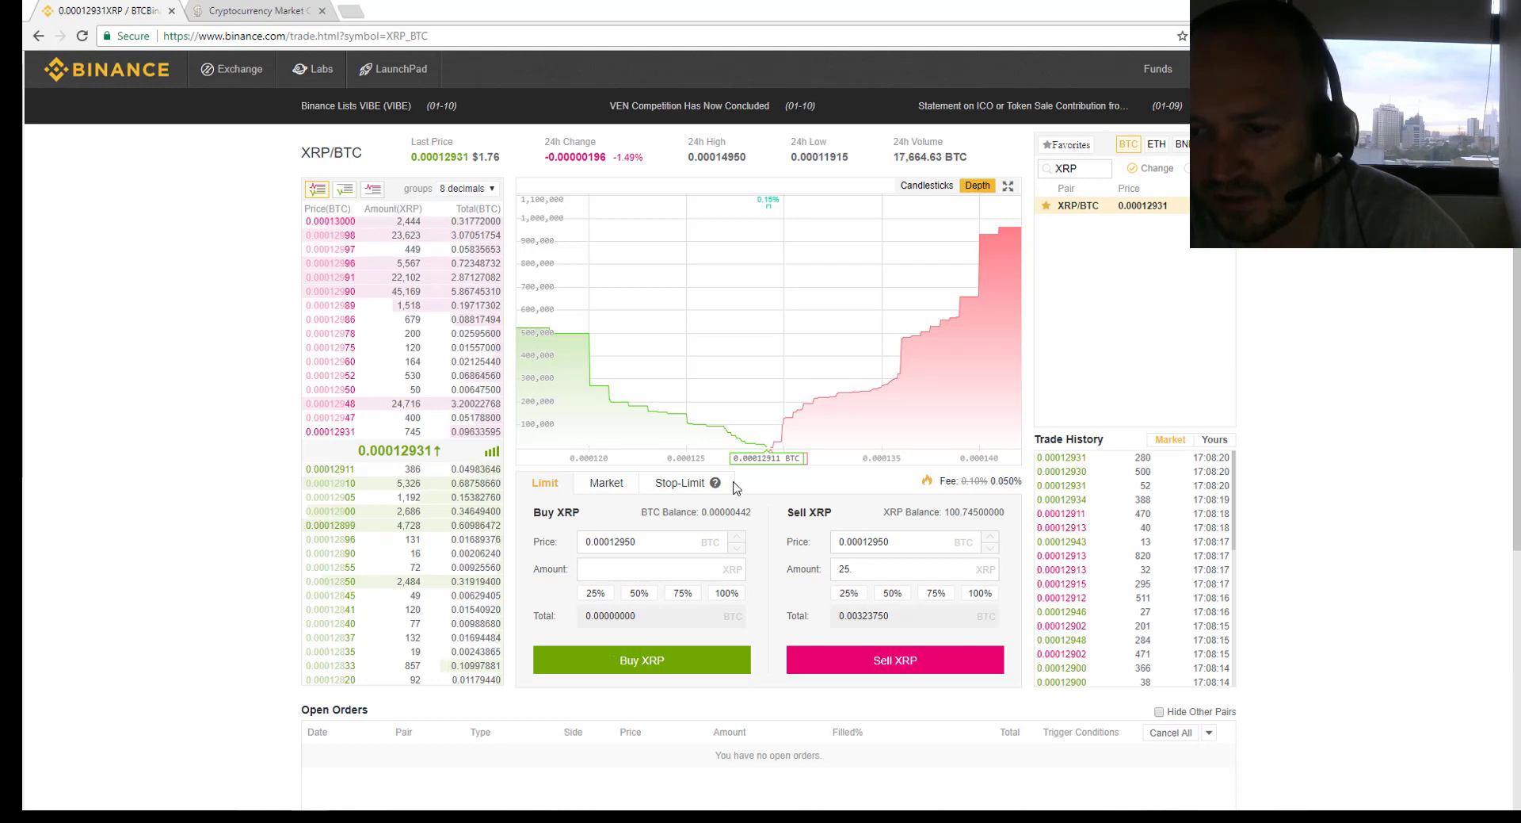
pyautogui.click(864, 668)
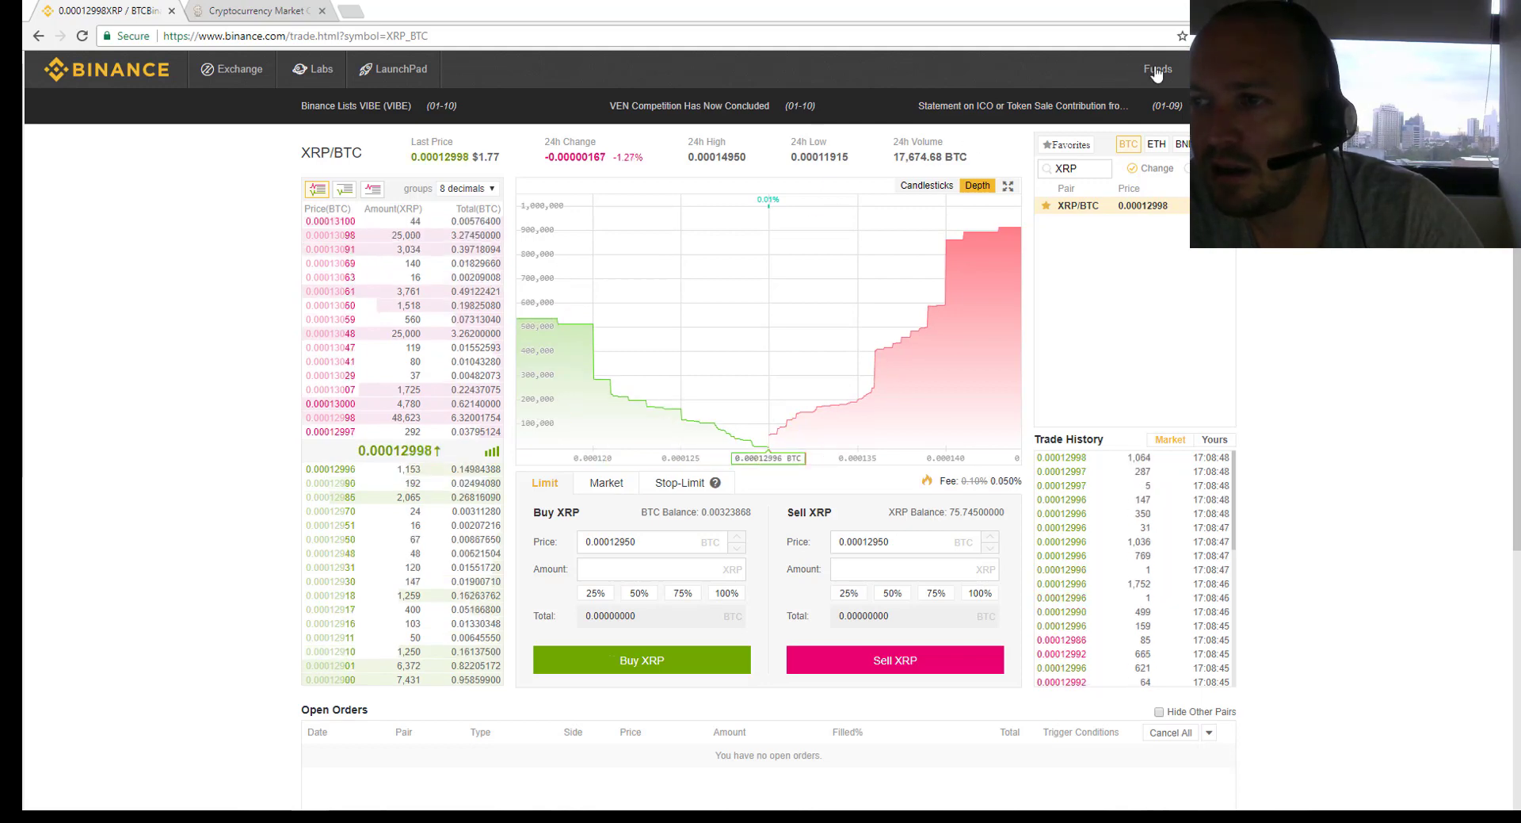
# Check the Ripple and Bitcoin balances on the Deposits & Withdrawals page after the sale
pyautogui.moveTo(1156, 73)
pyautogui.click(1121, 103)
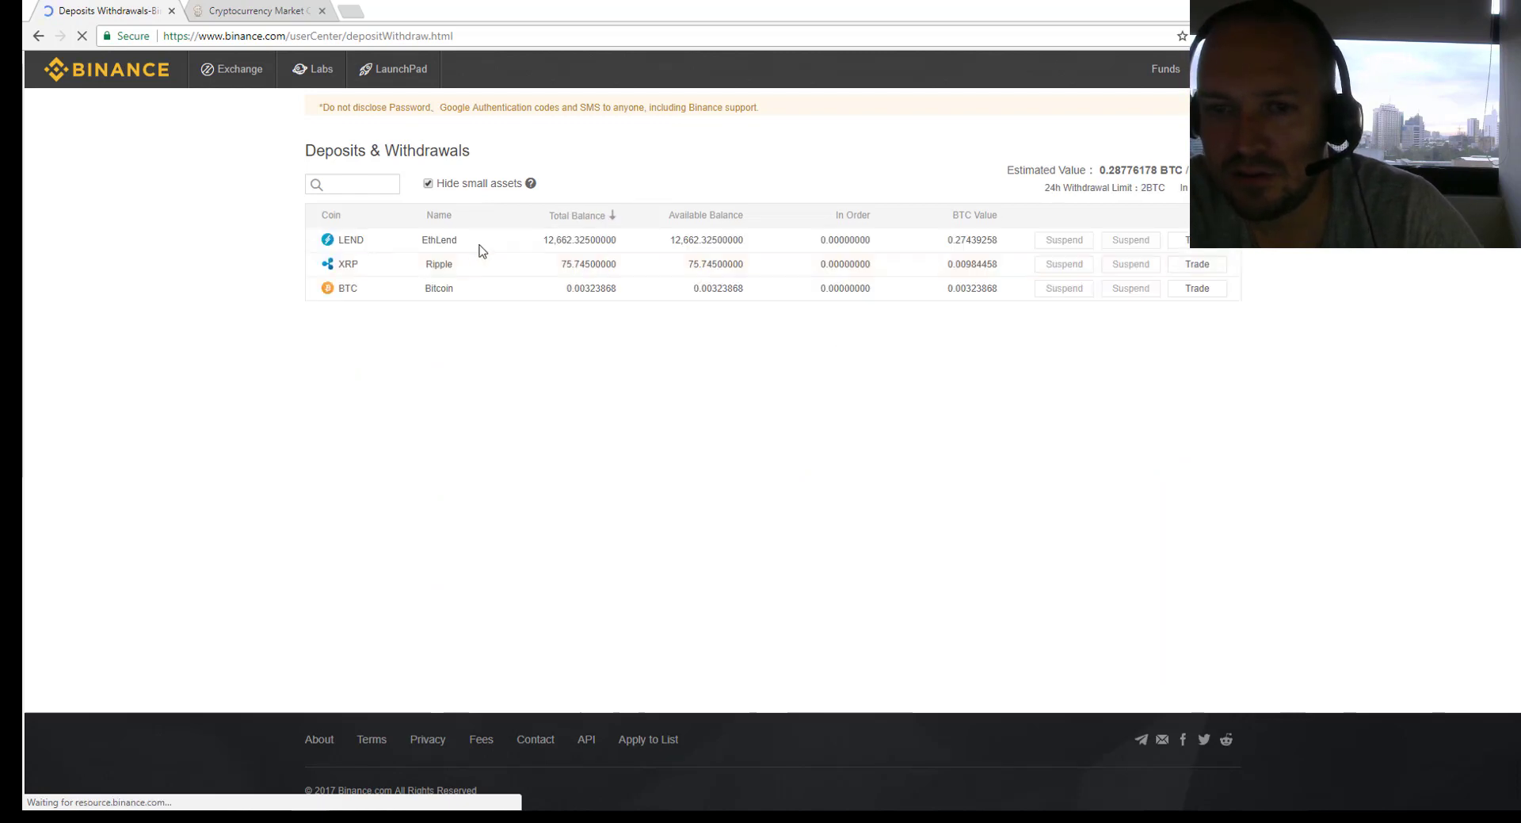
pyautogui.doubleClick(438, 266)
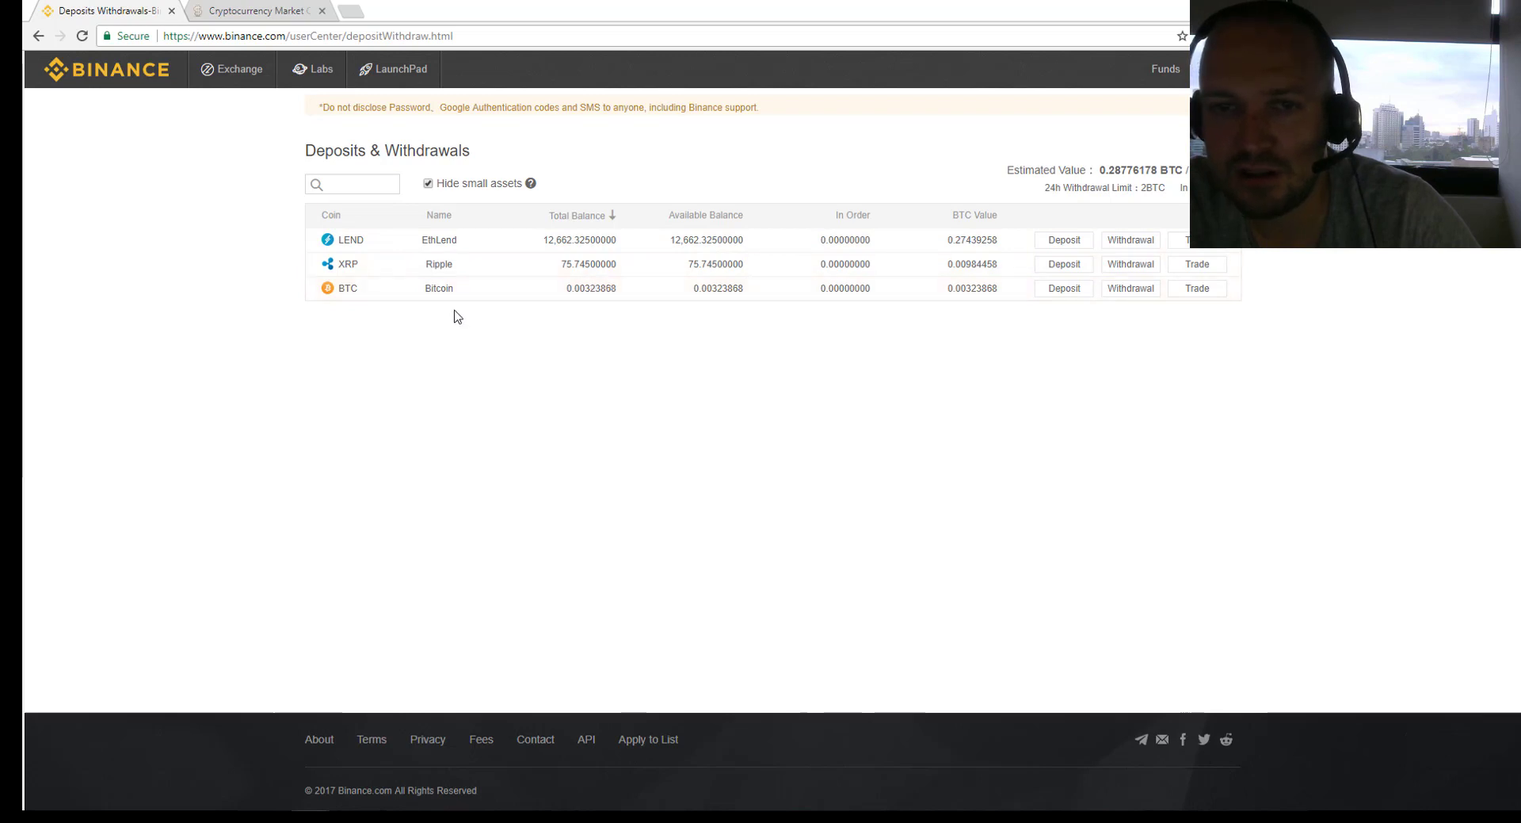
# Return to the Basic exchange view and open the VEN/BTC pair to view its chart and order book
pyautogui.moveTo(232, 68)
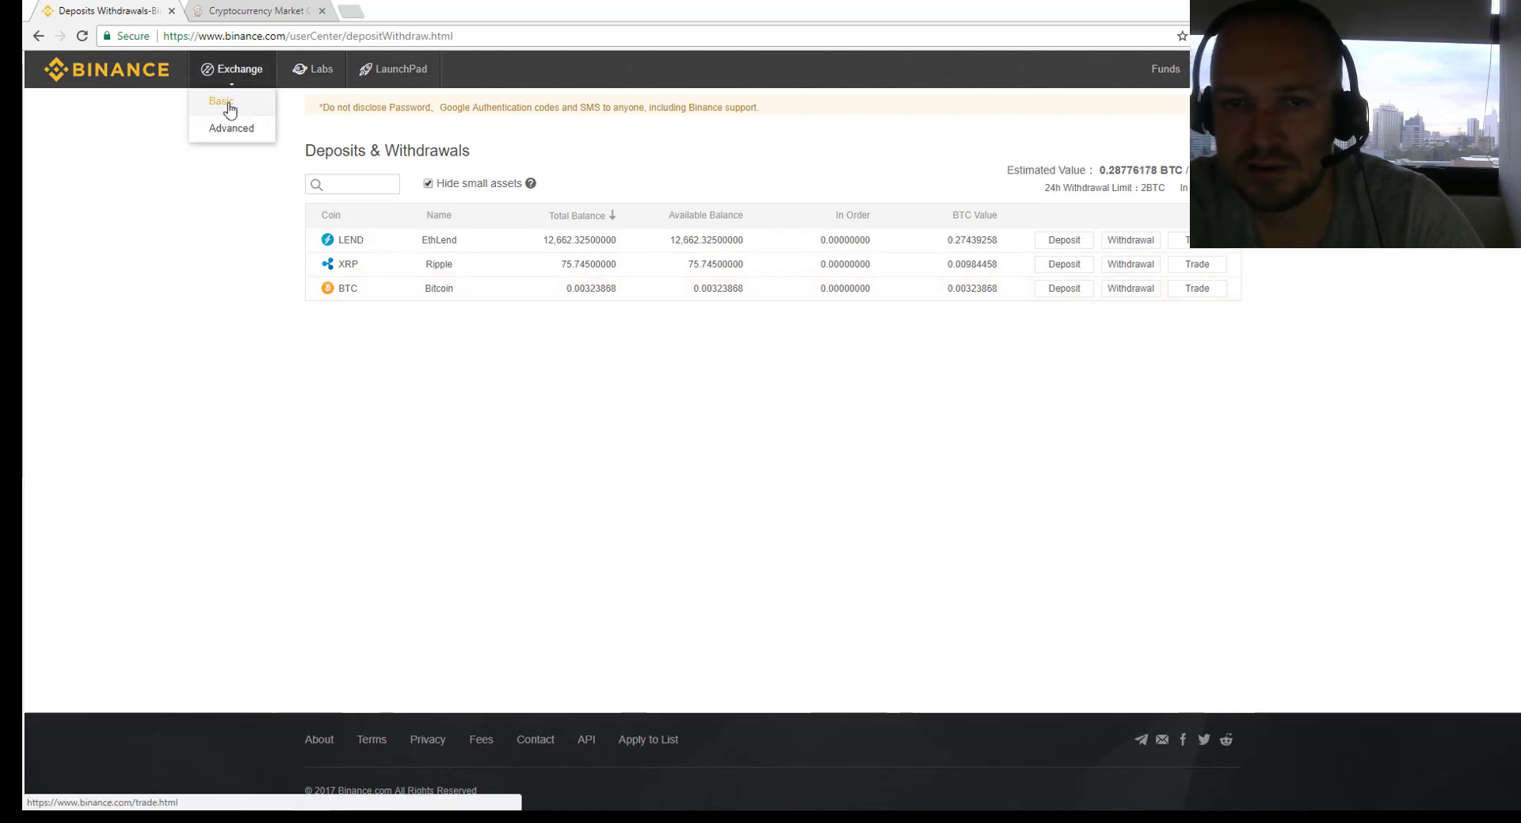
pyautogui.click(227, 104)
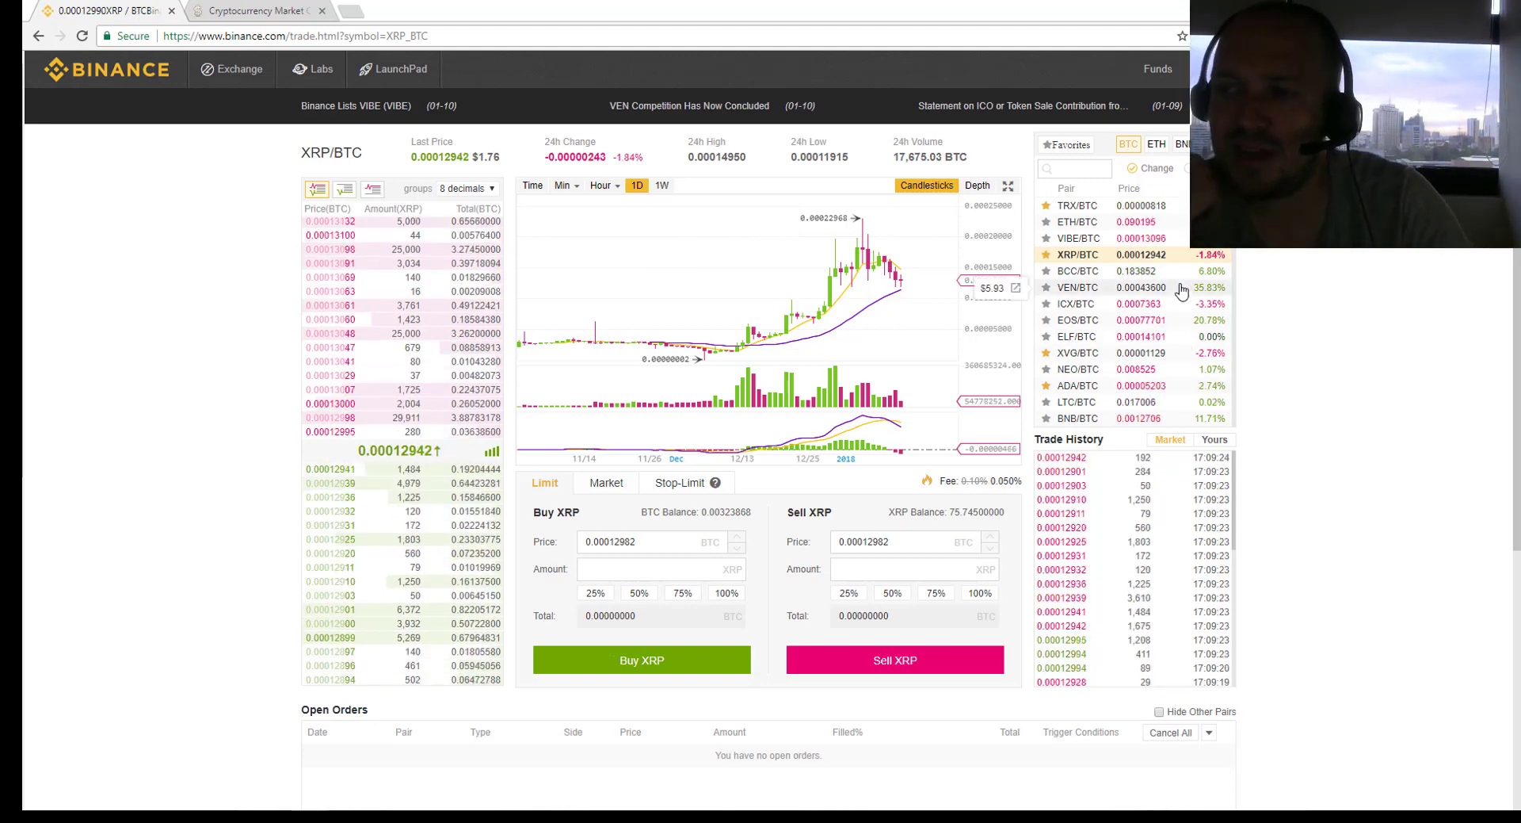
pyautogui.click(1078, 287)
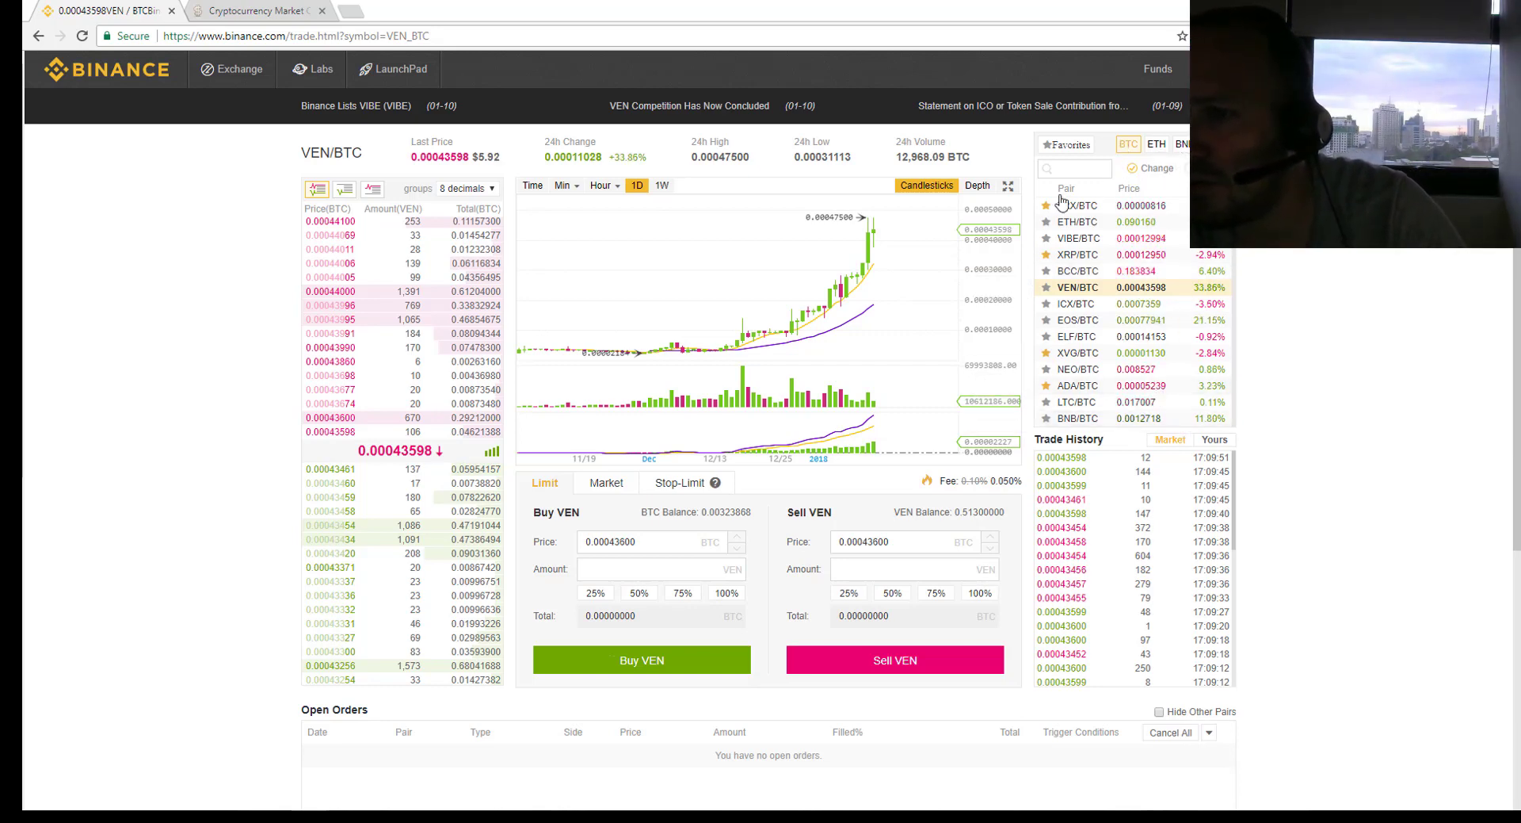
# Browse the list of BTC pairs and open the TRX/BTC market
pyautogui.scroll(-5, 1148, 241)
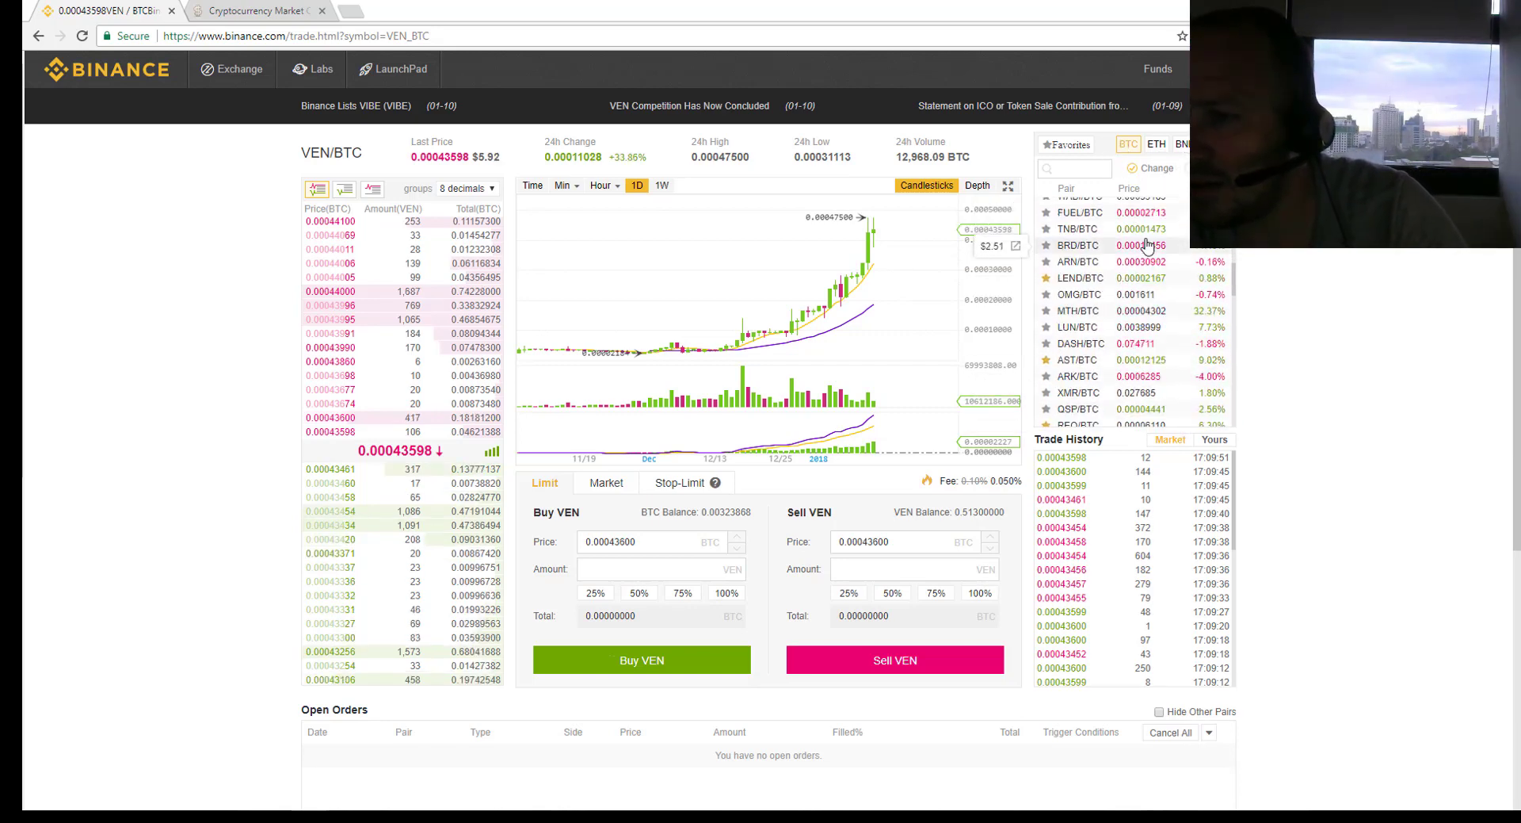
pyautogui.scroll(5, 1136, 242)
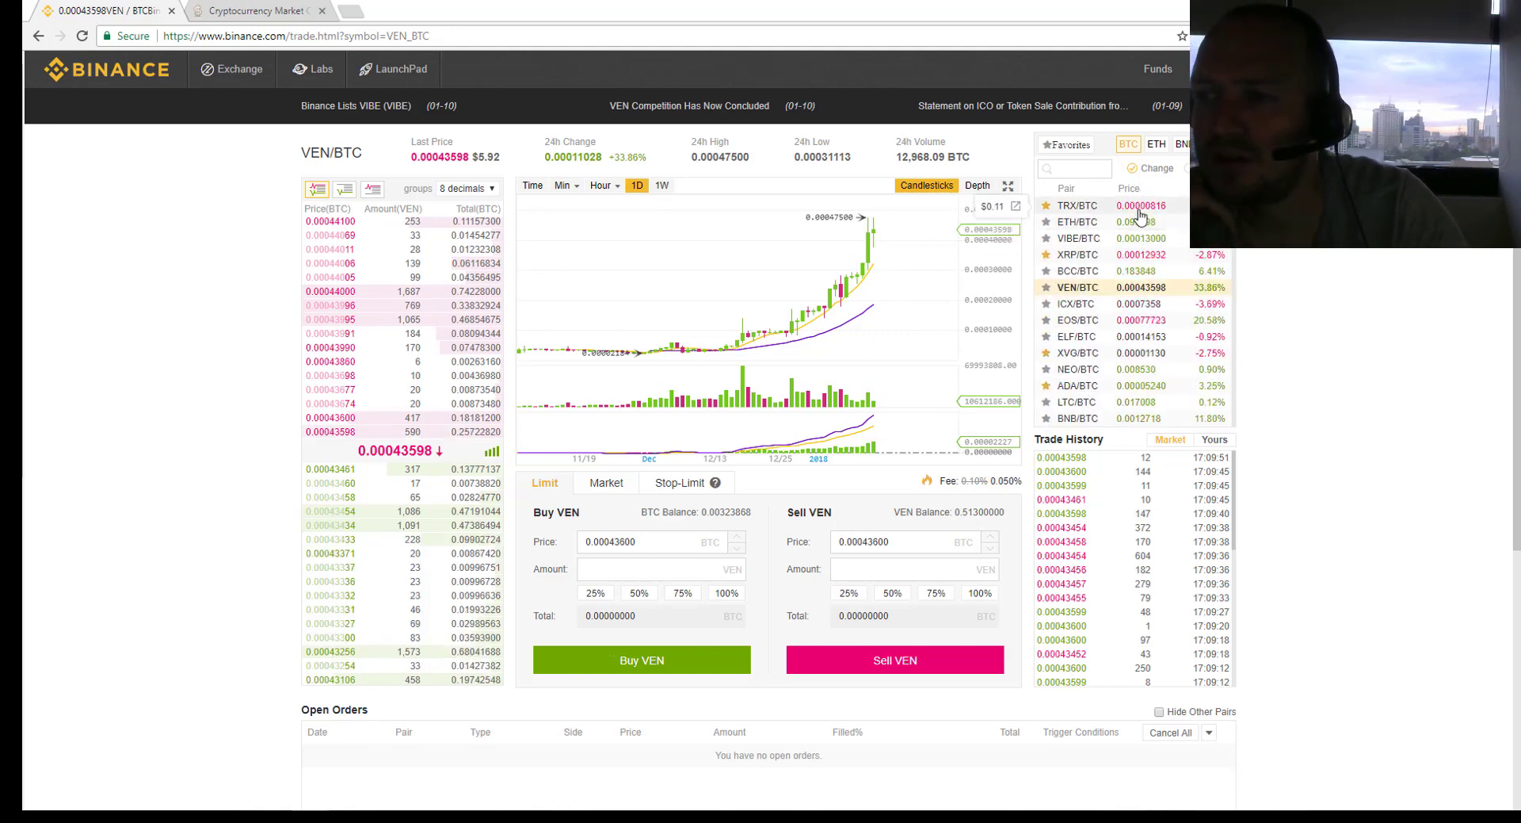
pyautogui.click(1153, 208)
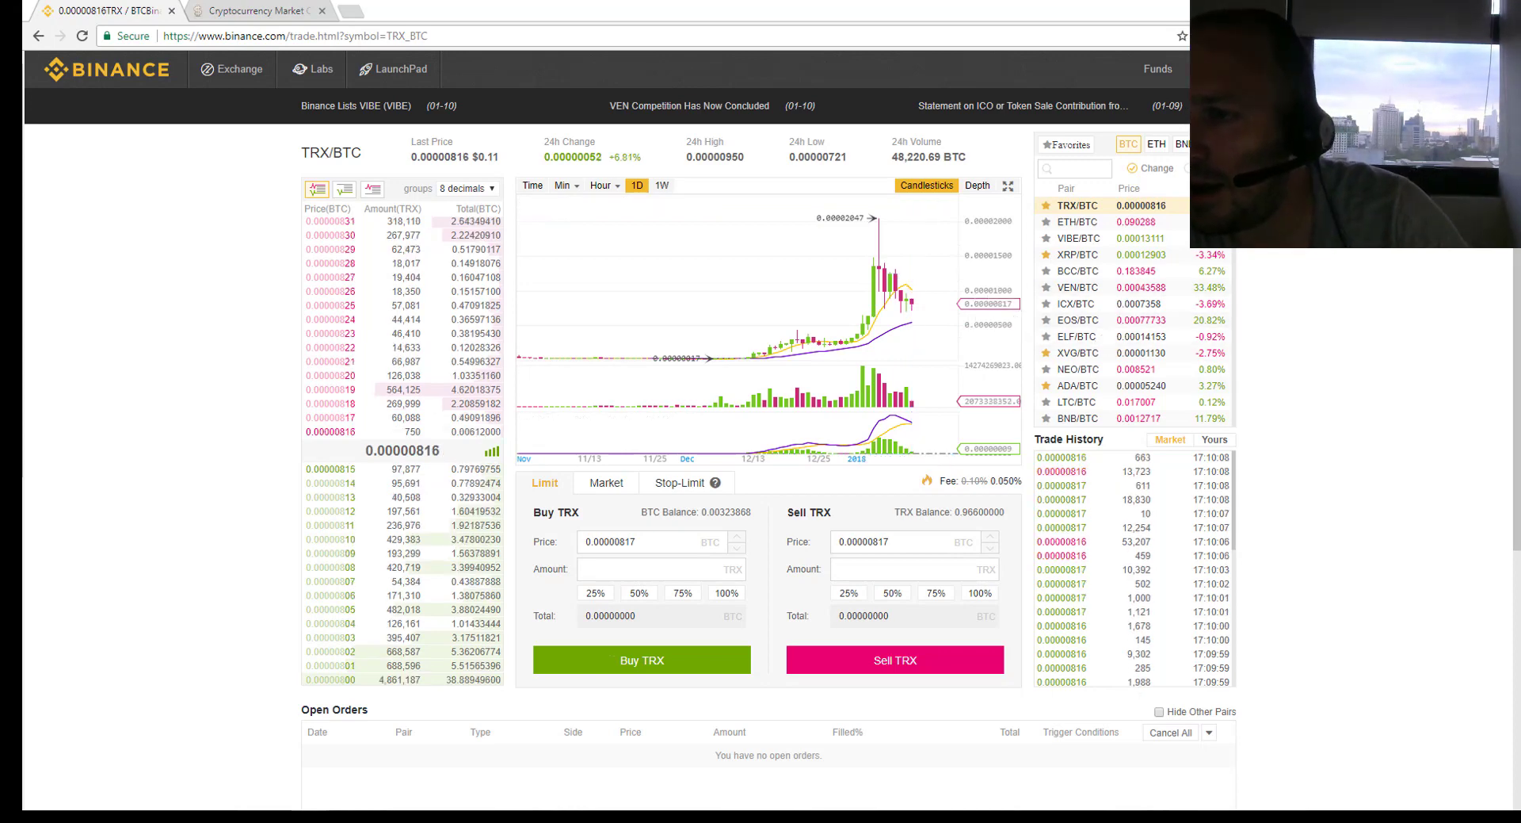
# Show trading volume instead of price change in the BTC pair list and compare volumes down to the least traded pairs
pyautogui.click(1191, 168)
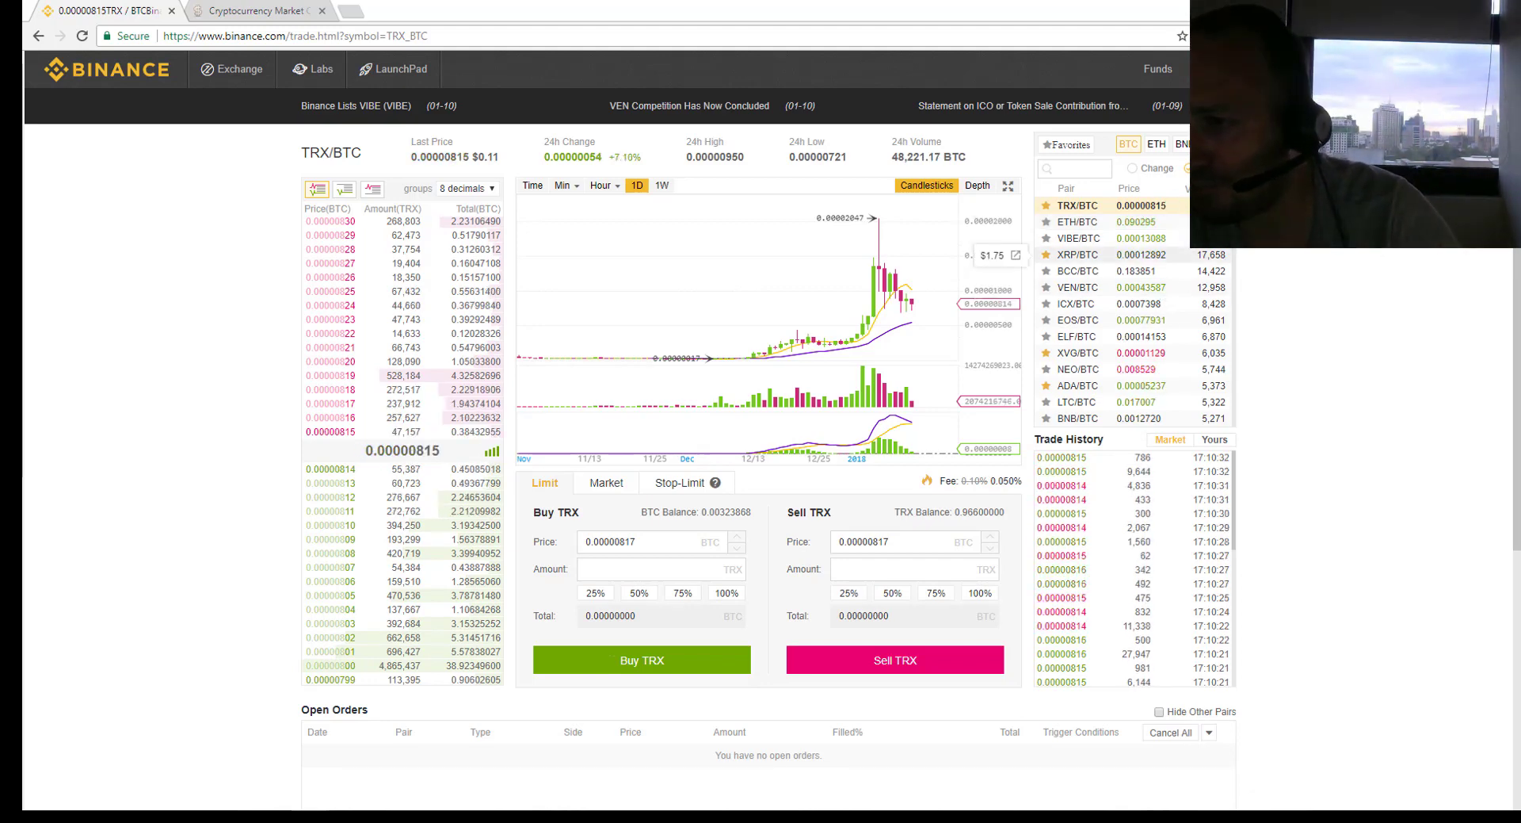
pyautogui.scroll(-10, 1213, 317)
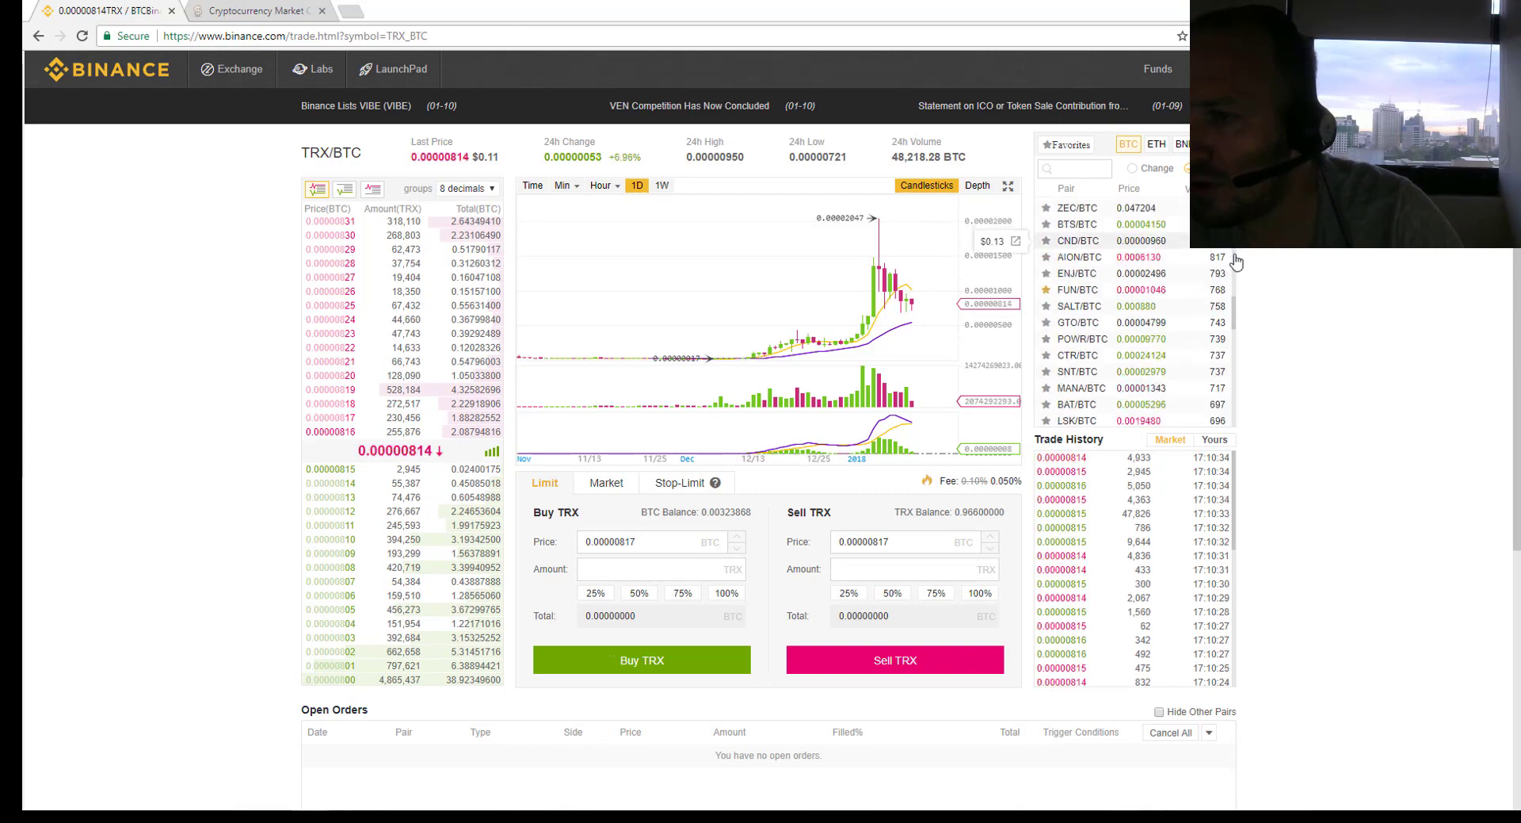
pyautogui.scroll(-3, 1220, 333)
pyautogui.scroll(-5, 1171, 398)
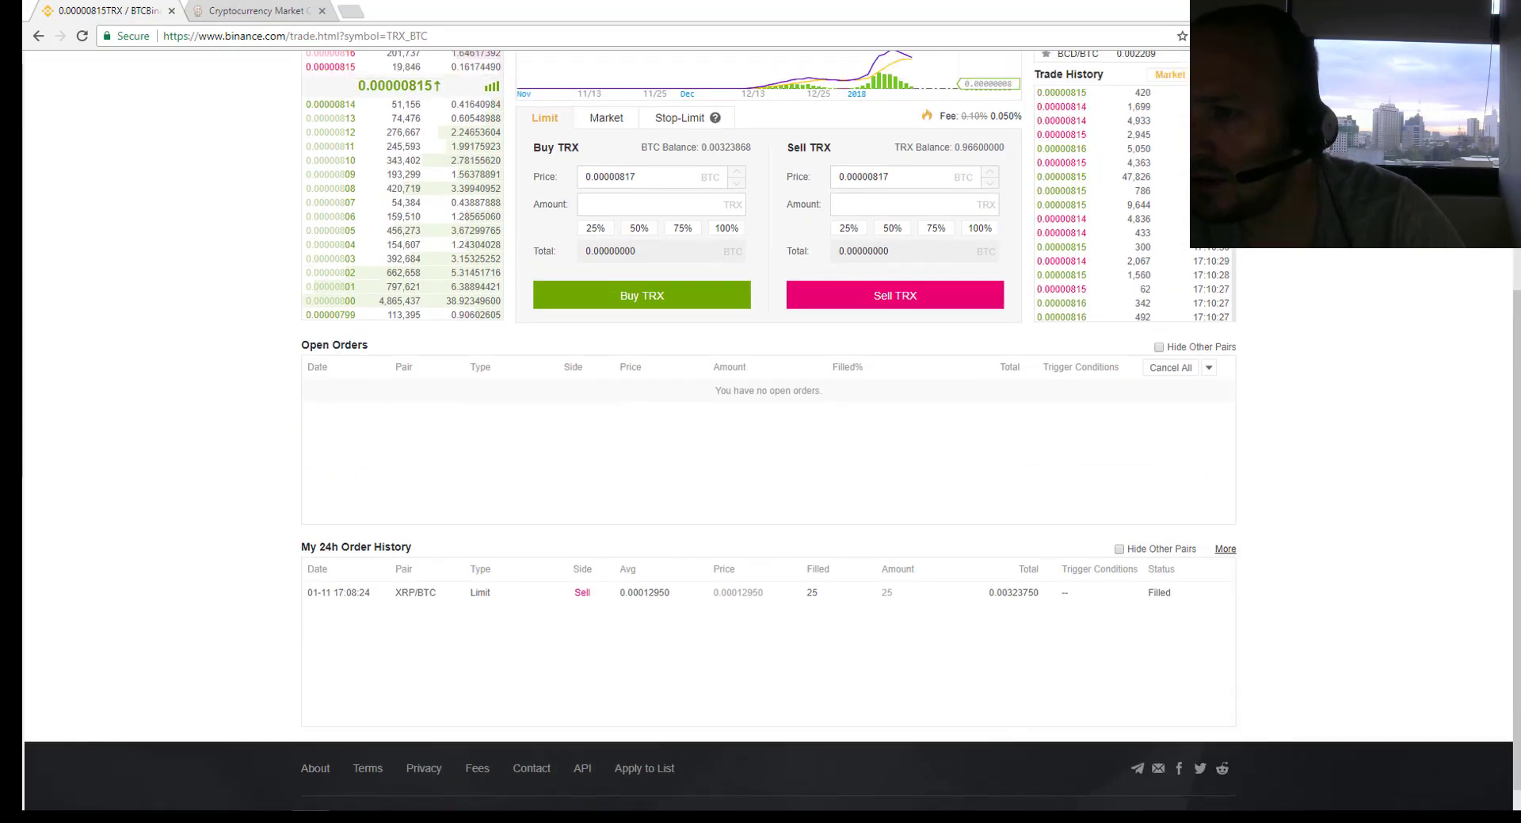
pyautogui.scroll(5, 1327, 281)
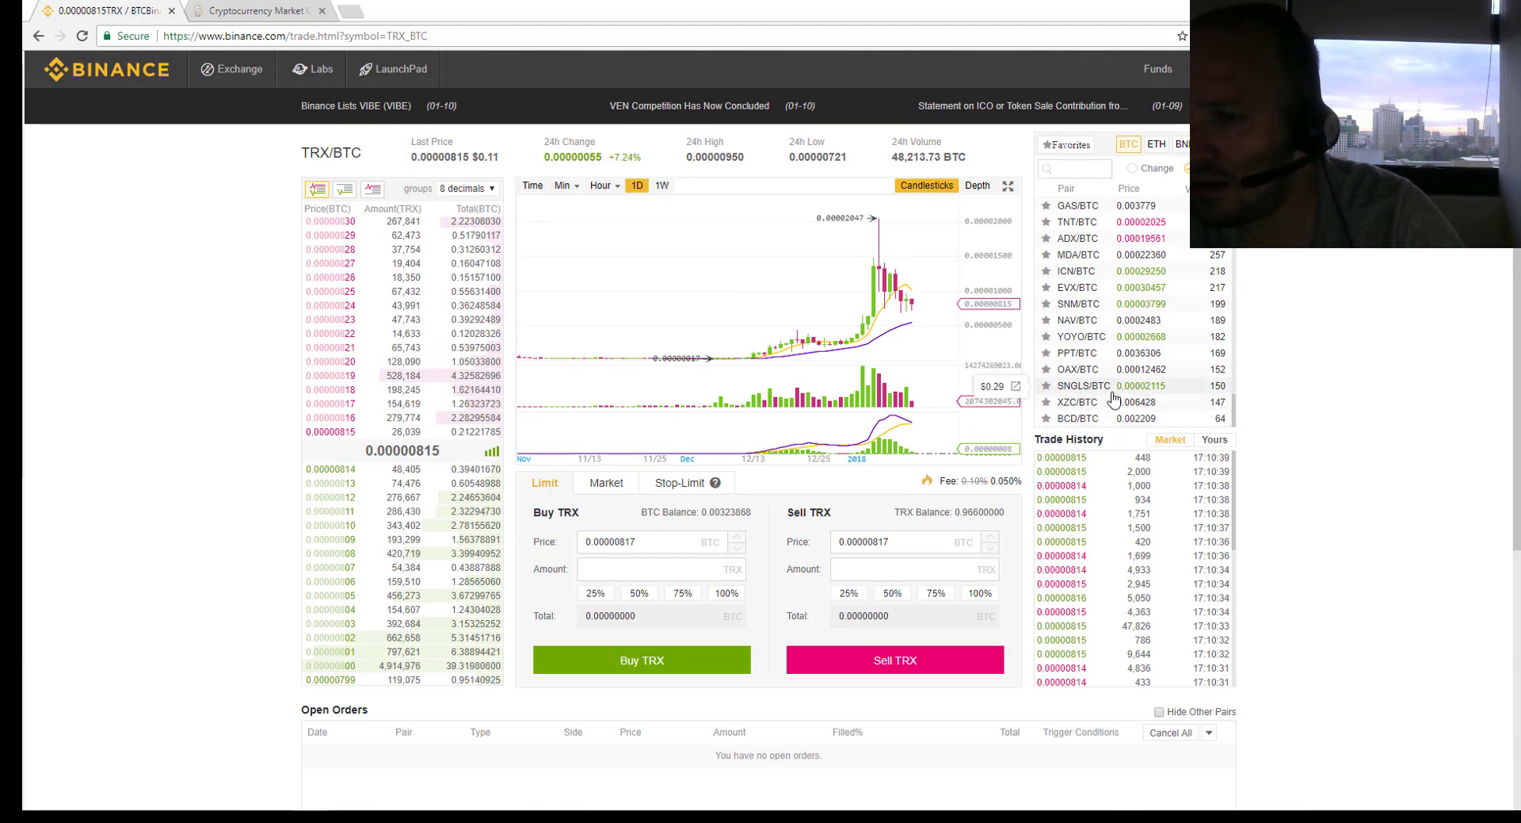
pyautogui.scroll(5, 1180, 337)
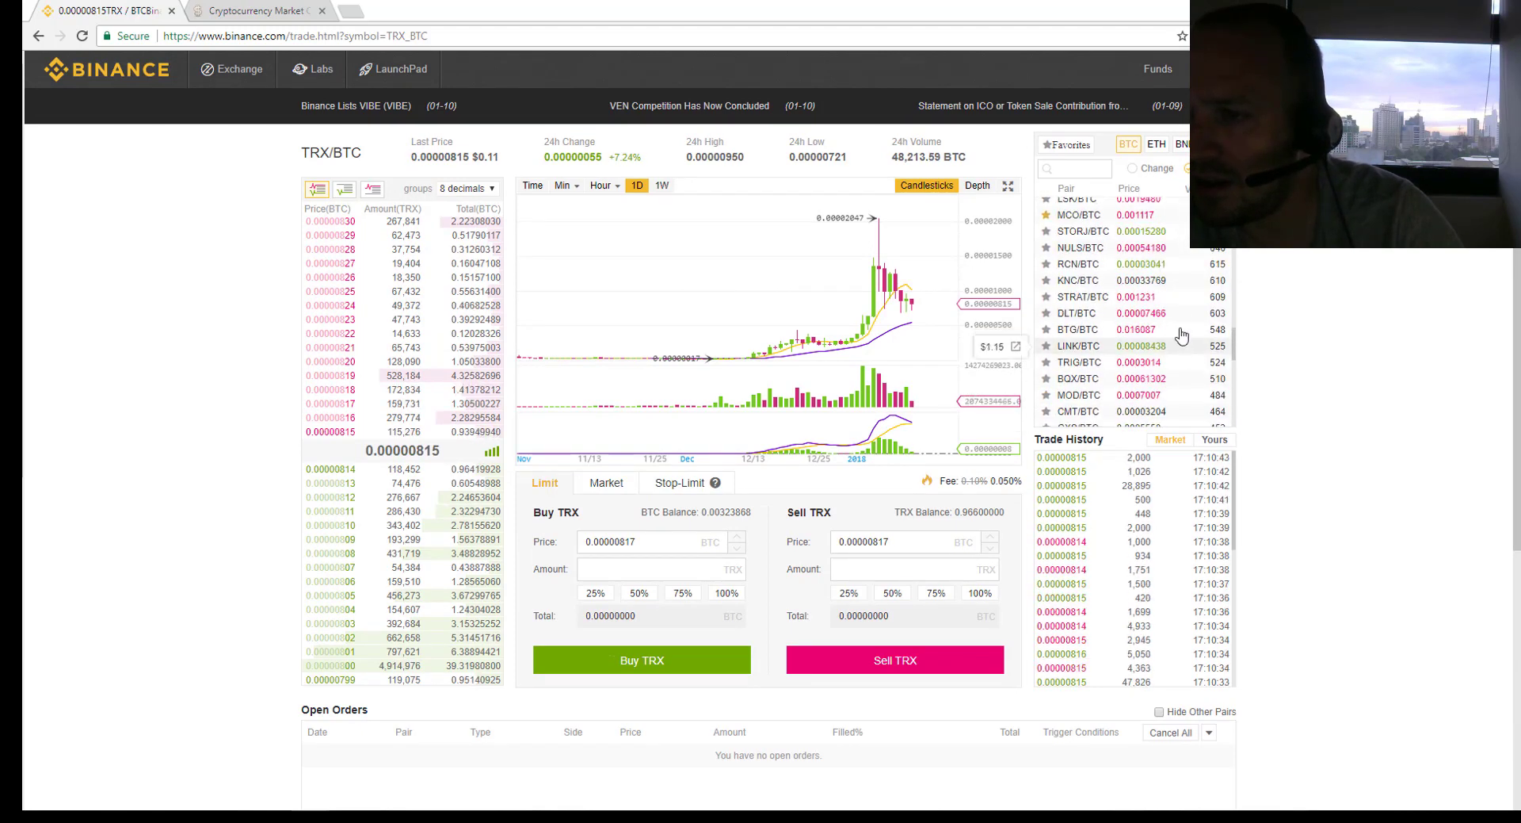
pyautogui.scroll(10, 1180, 337)
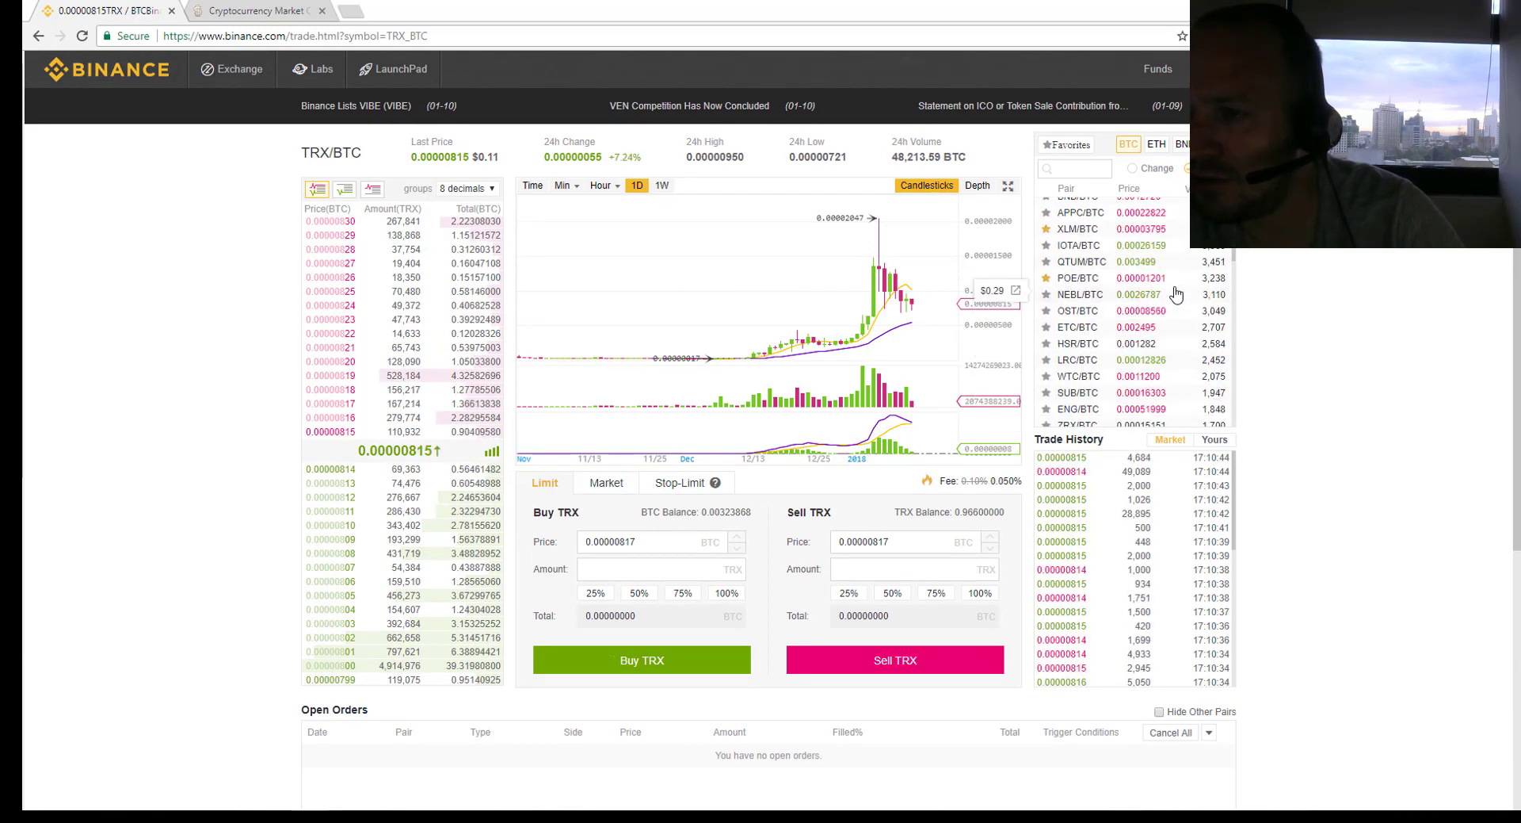
pyautogui.scroll(3, 1176, 295)
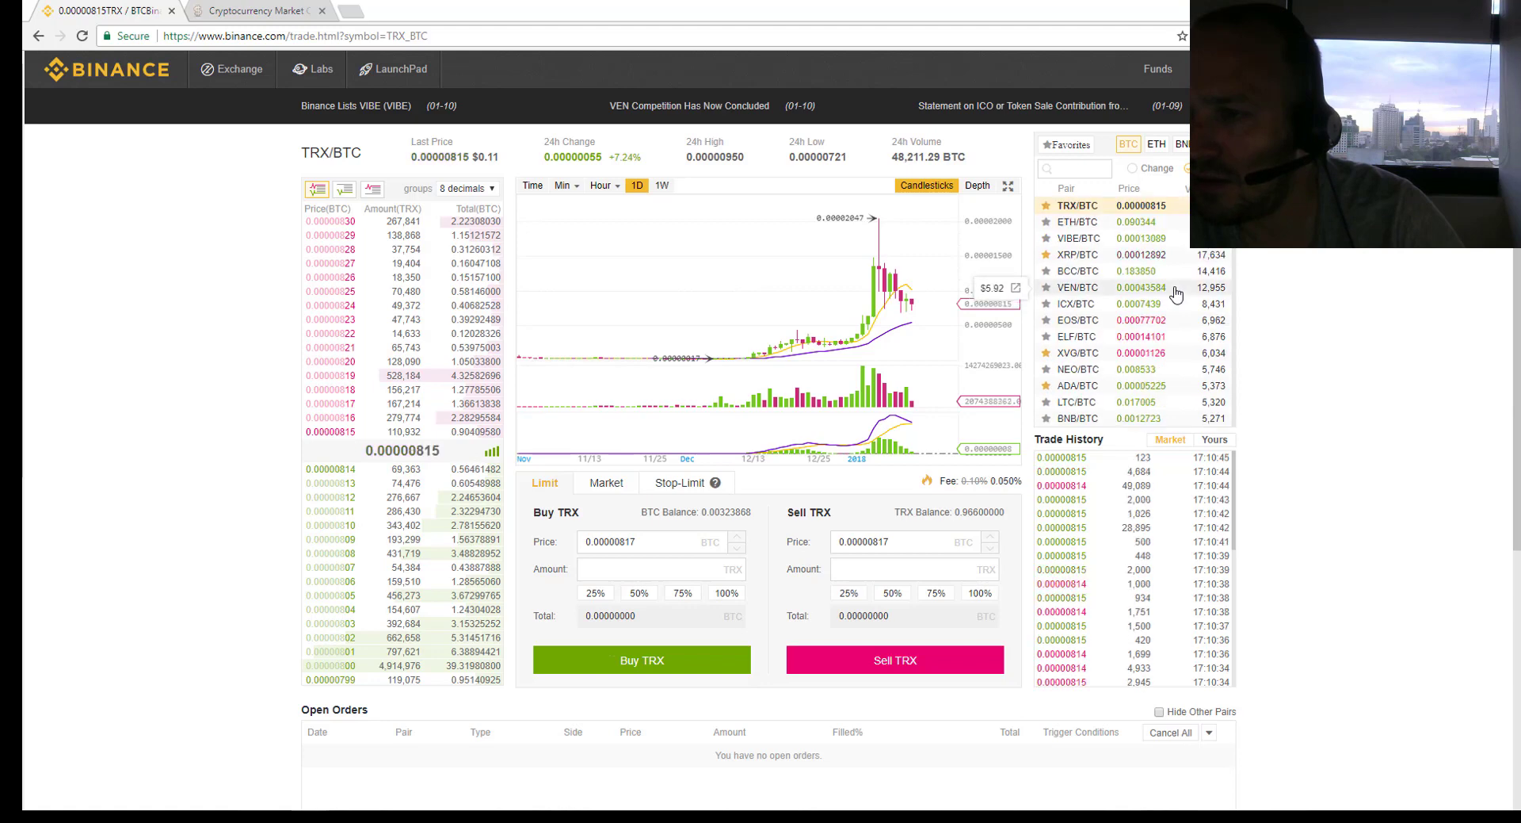
# Switch the pair list back to showing price change and open the CDT/BTC market from further down the list
pyautogui.click(1141, 169)
pyautogui.scroll(-10, 1148, 277)
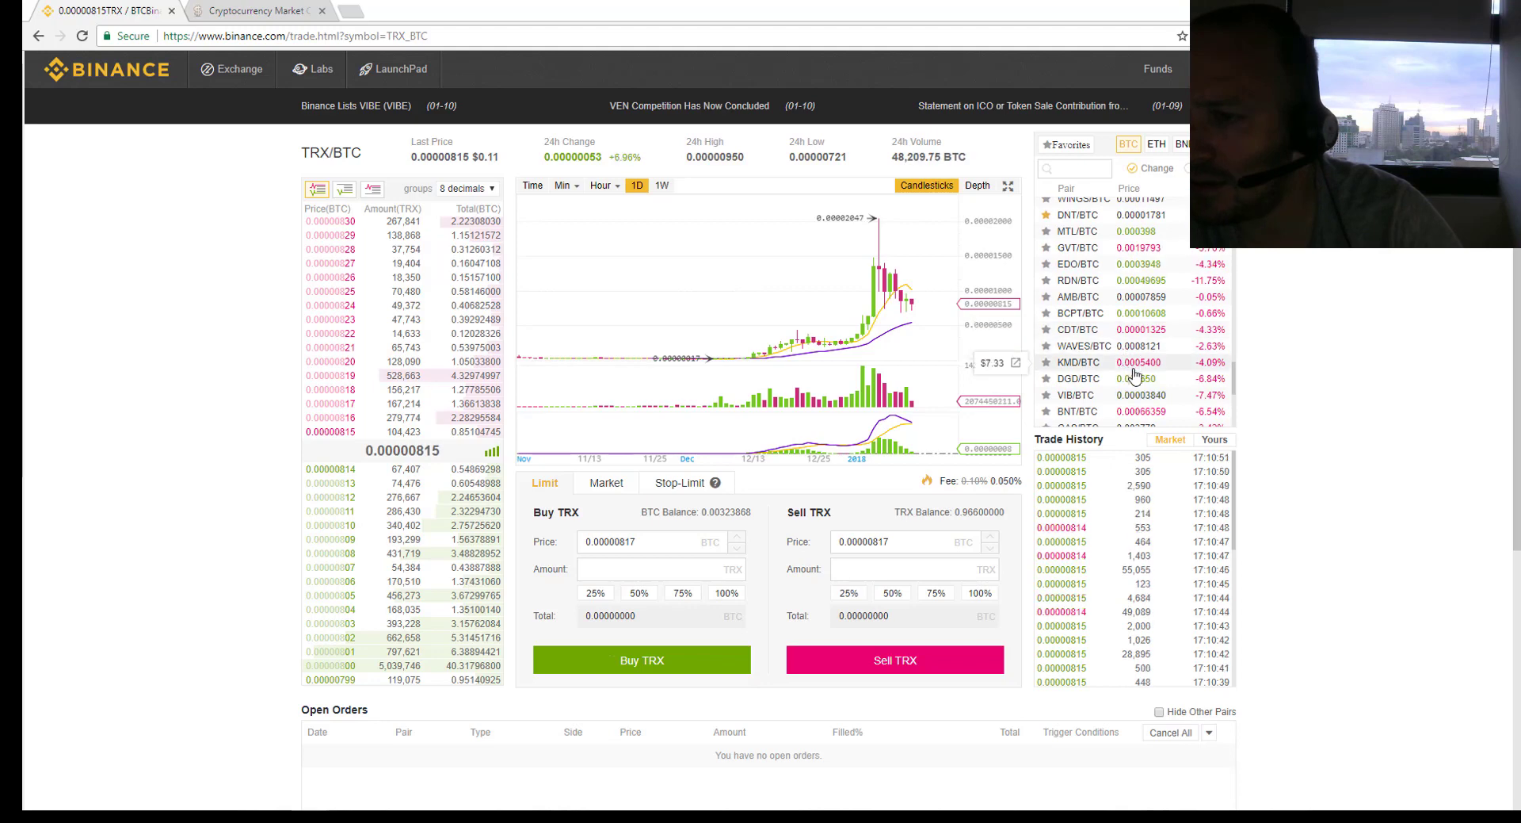
pyautogui.click(1085, 332)
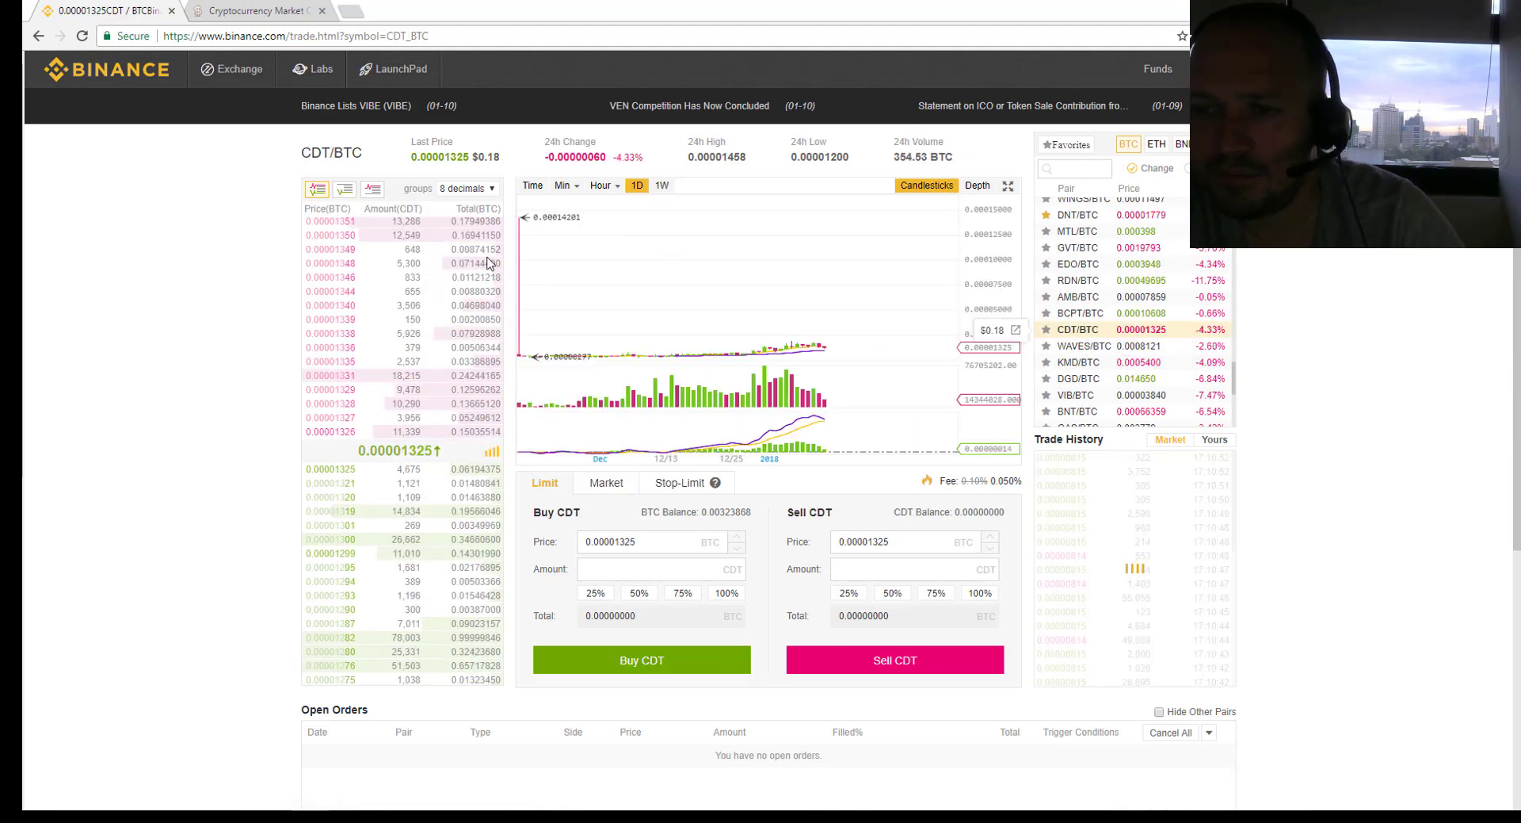
# Switch to coinmarketcap.com, search for "CDT" and open the CoinDash page
pyautogui.click(290, 11)
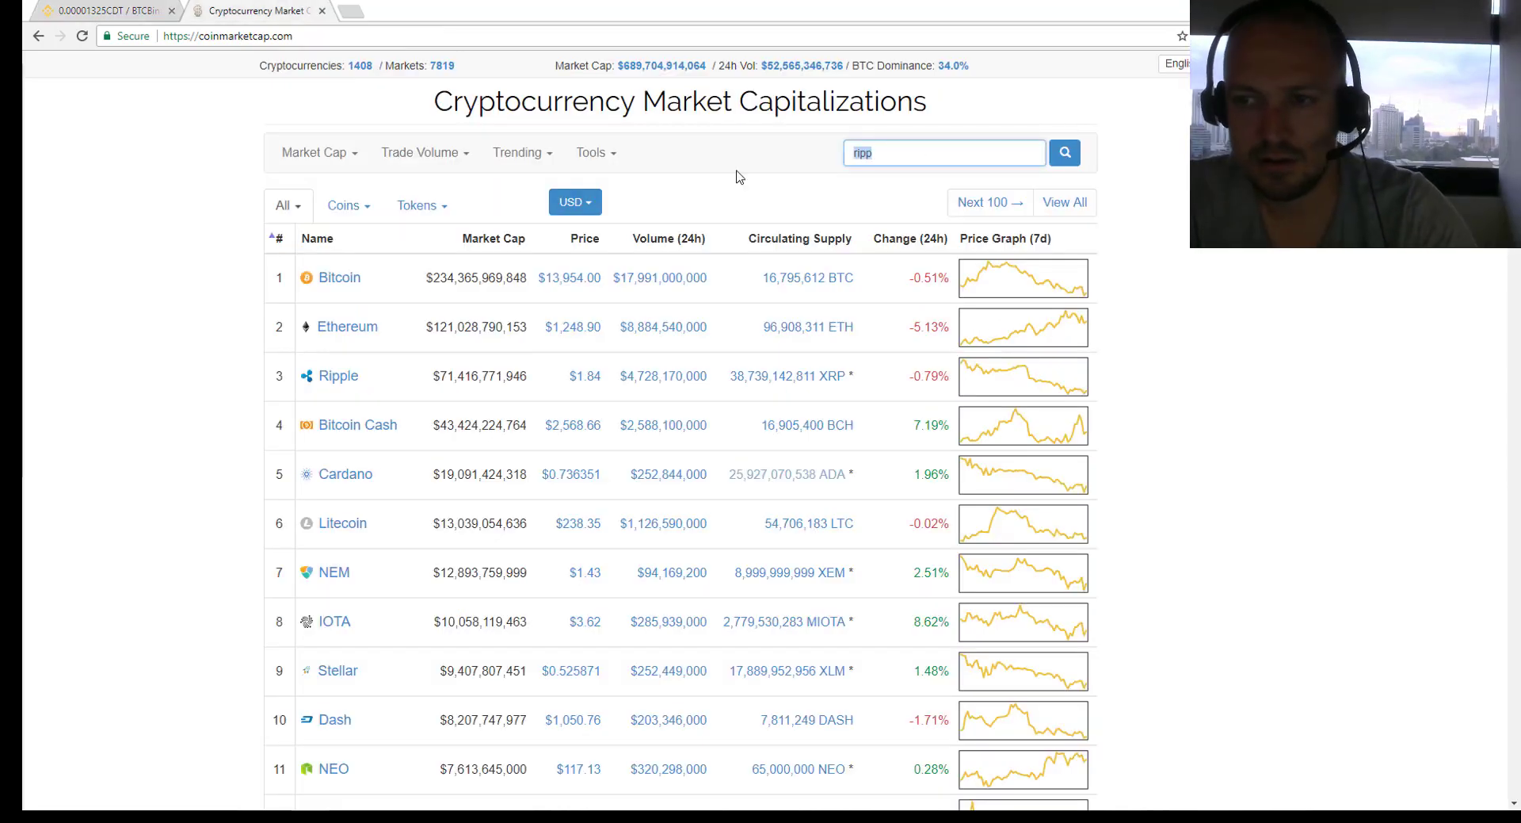
pyautogui.press('BackSpace')
pyautogui.write('CDT')
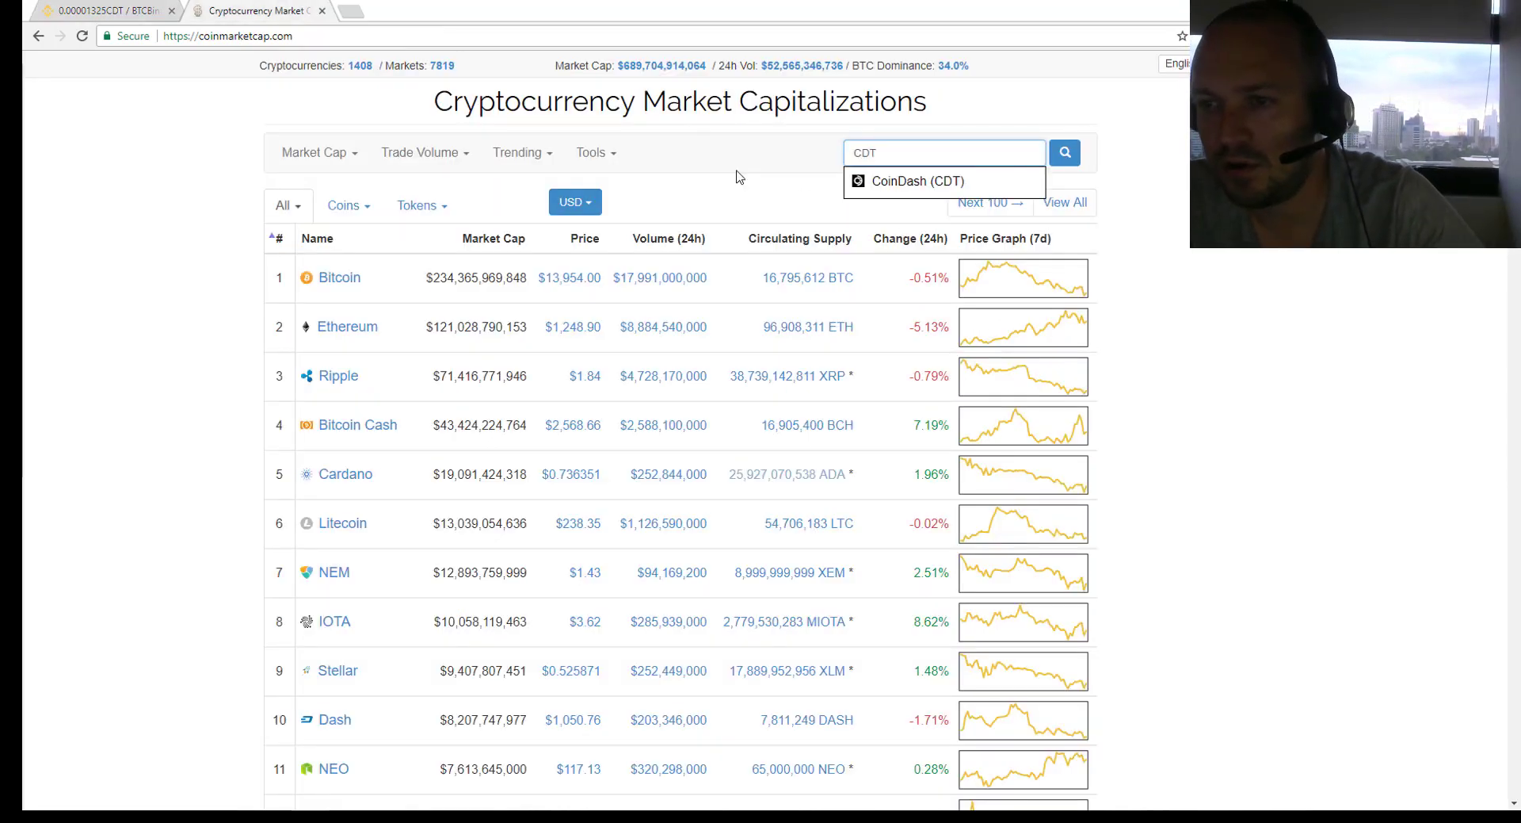
pyautogui.click(880, 182)
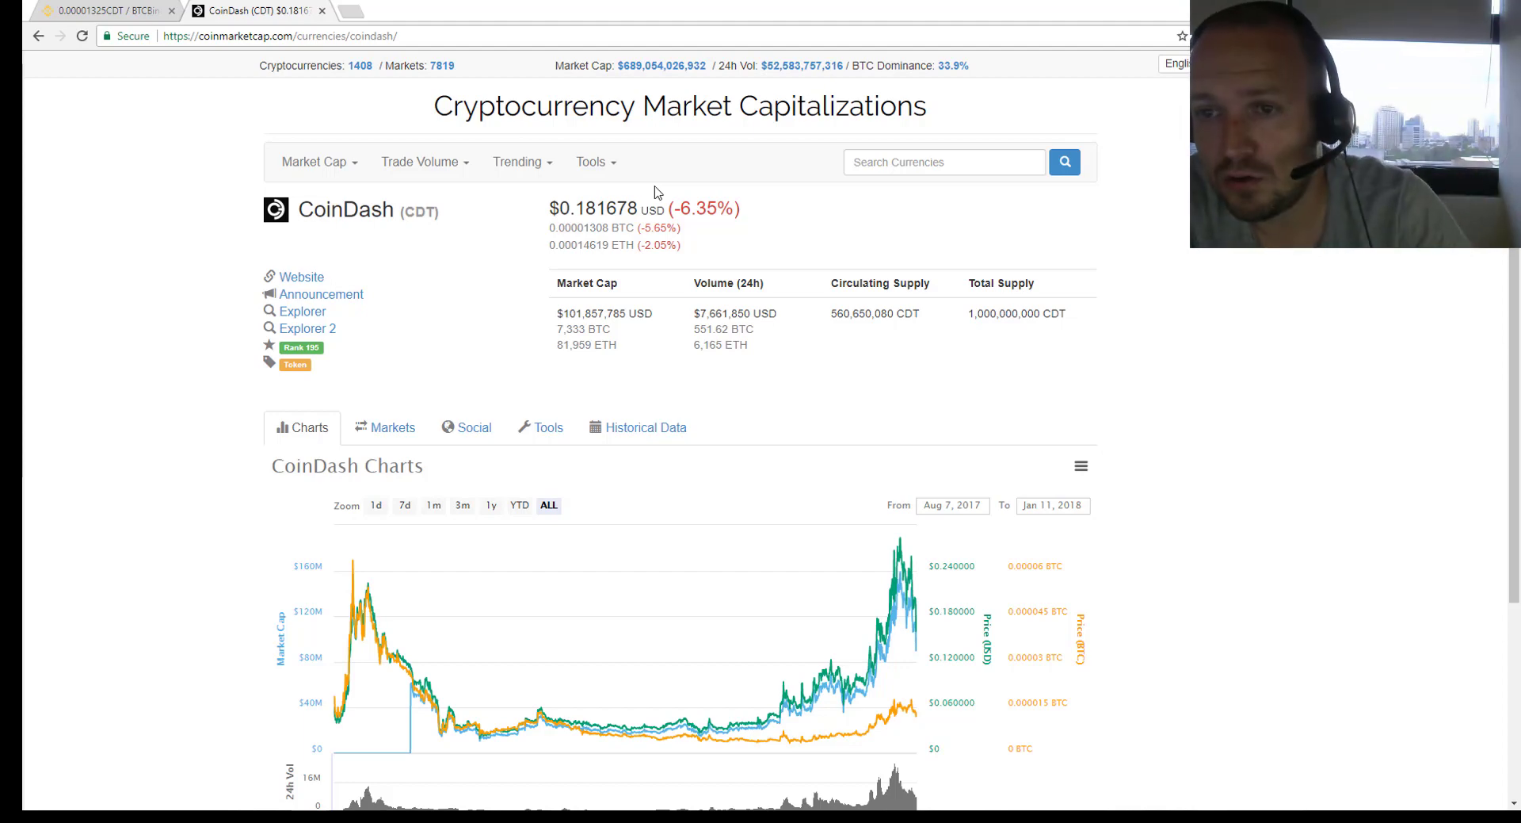
# Examine CoinDash's price history chart, market cap, trading volume and rank
pyautogui.scroll(-3, 713, 316)
pyautogui.scroll(-1, 806, 376)
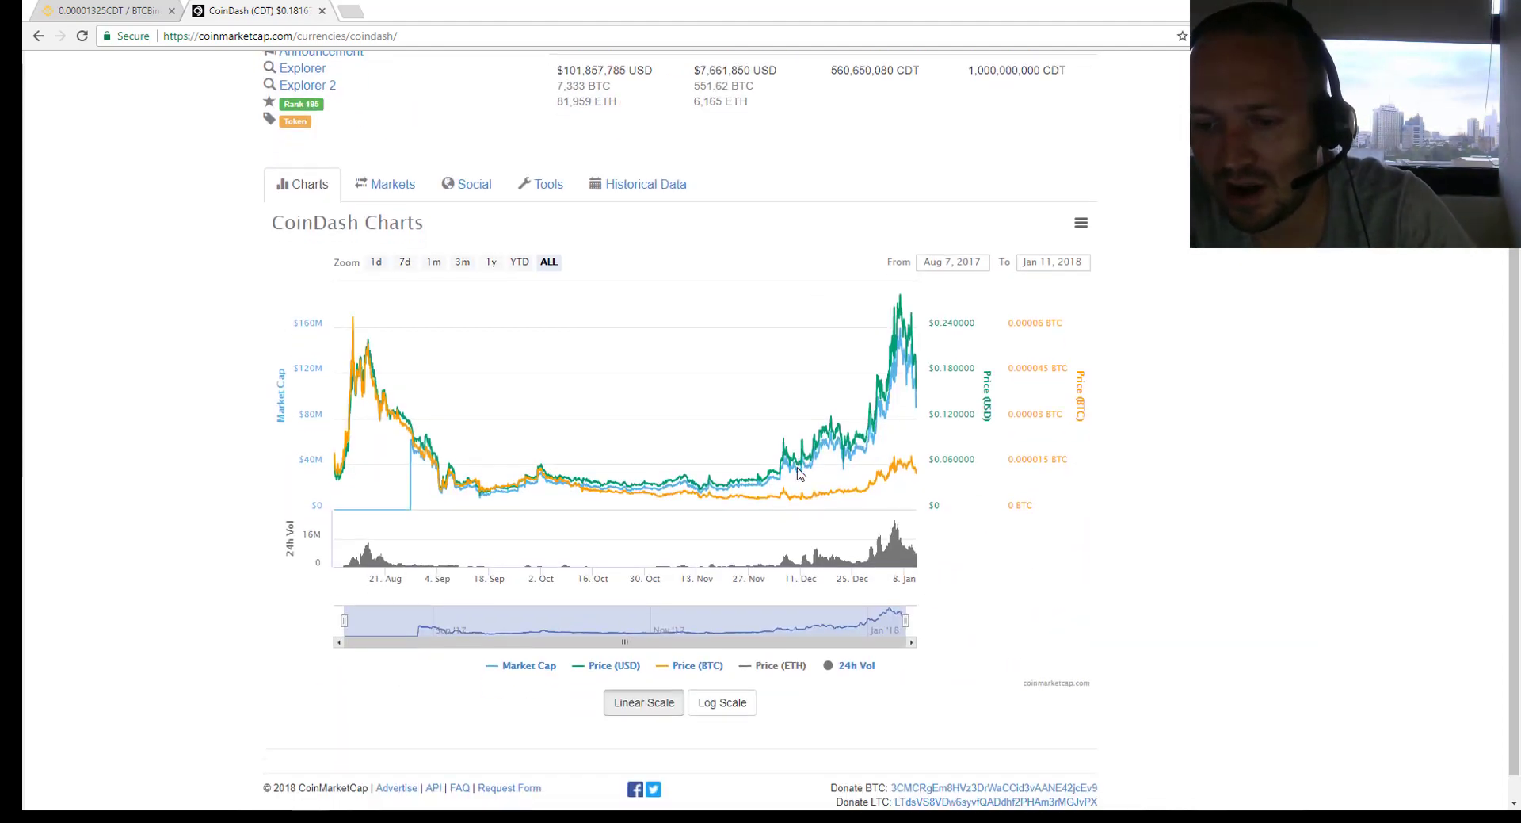
pyautogui.scroll(3, 649, 566)
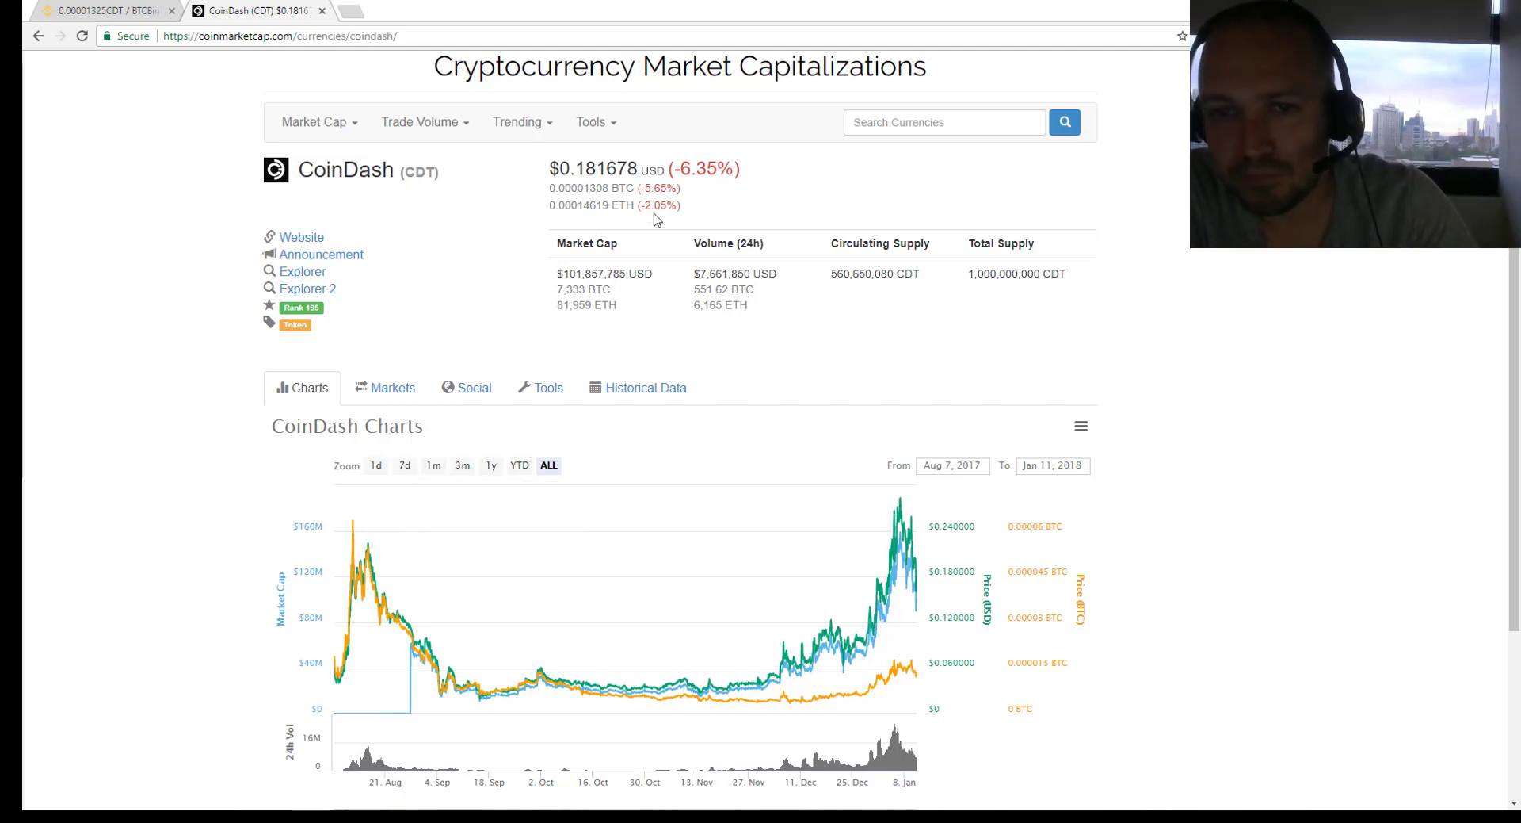
pyautogui.moveTo(293, 170); pyautogui.dragTo(385, 175)
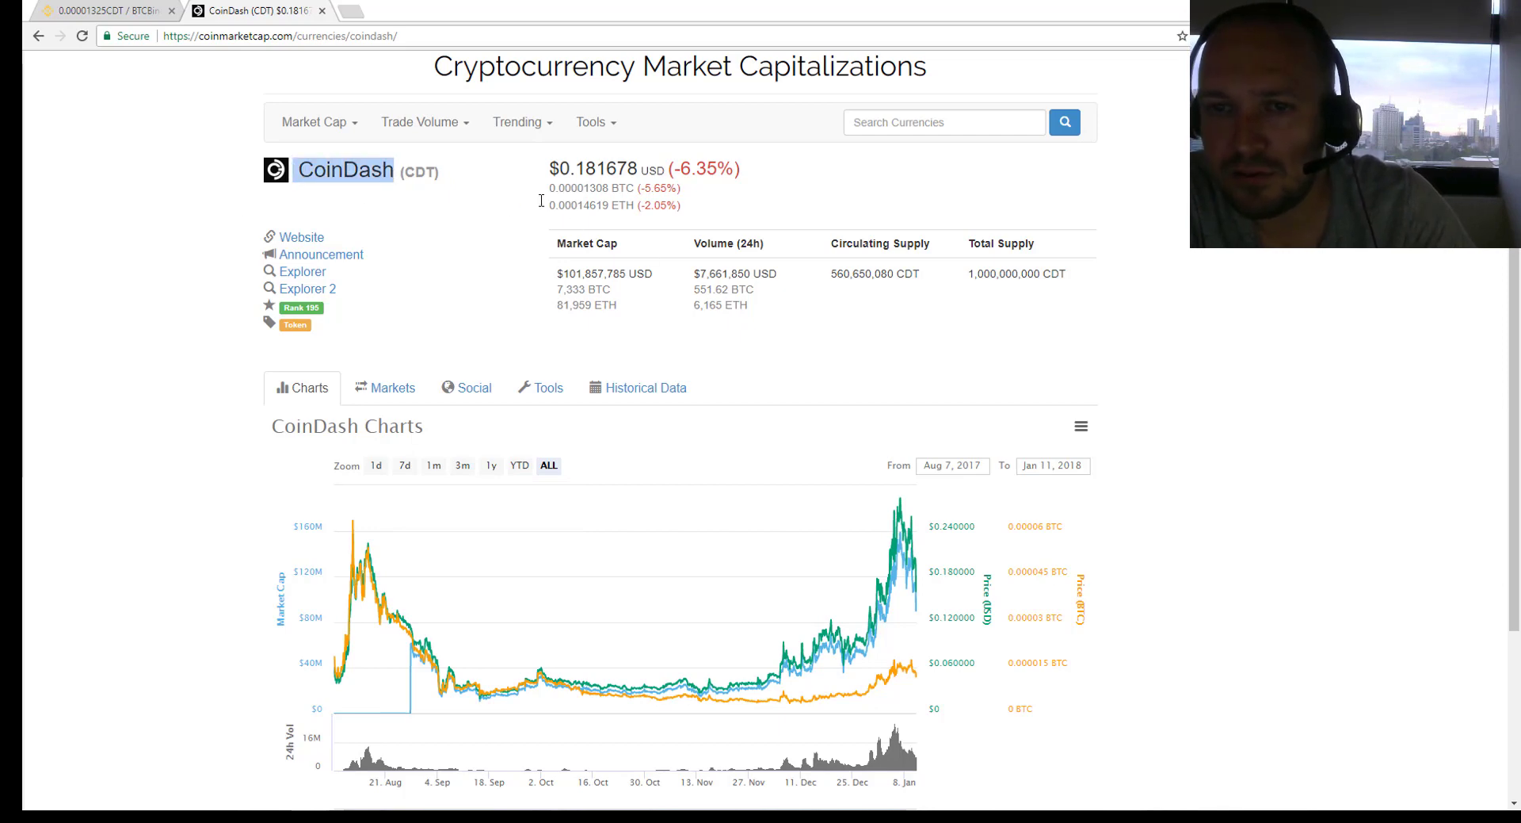
pyautogui.click(302, 308)
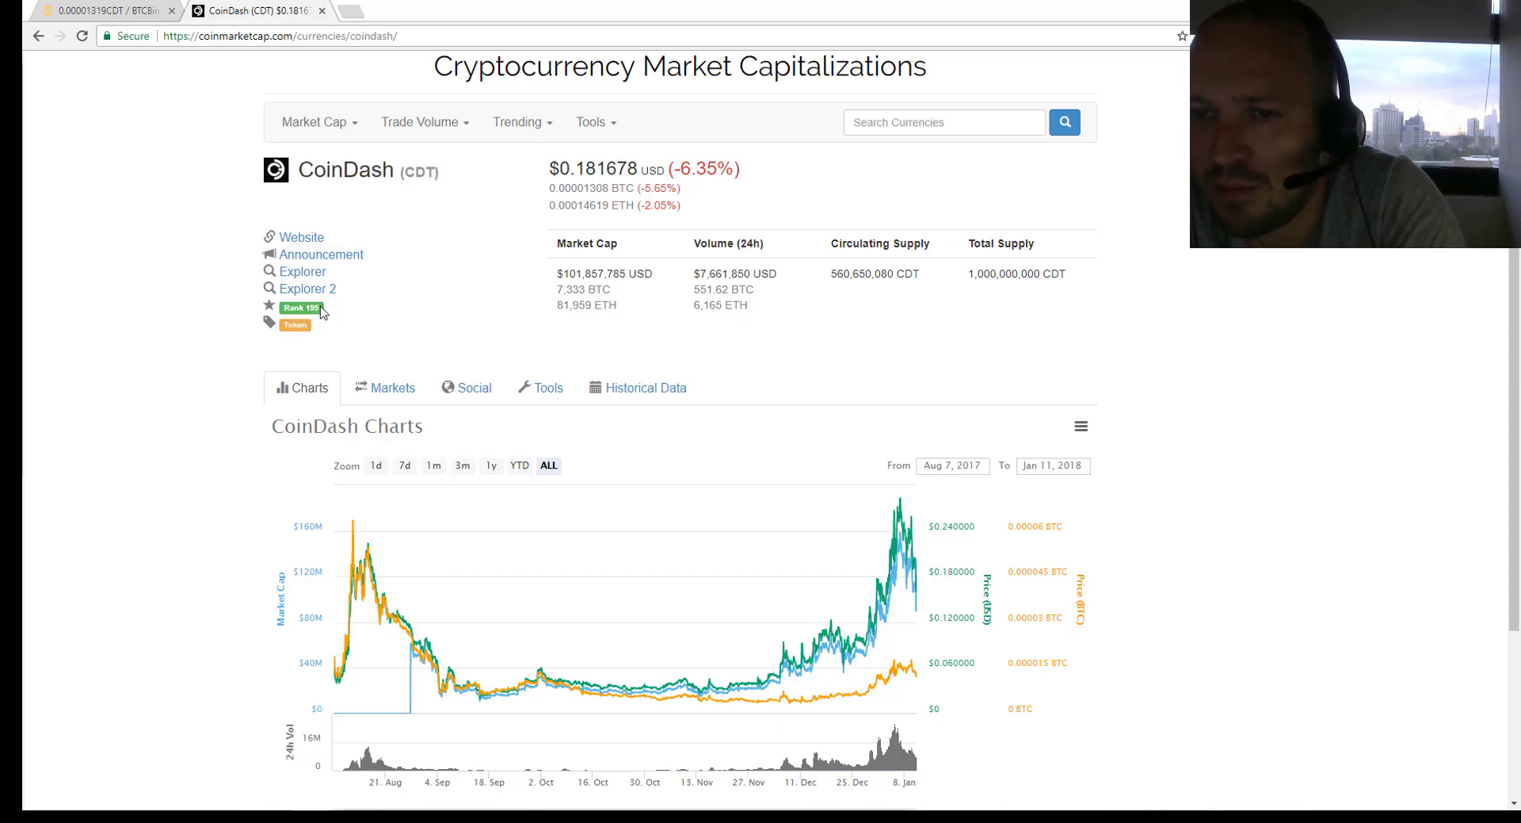
# Open the list of cryptocurrencies ranked by market cap and check the 24-hour change of EOS
pyautogui.click(313, 122)
pyautogui.click(298, 156)
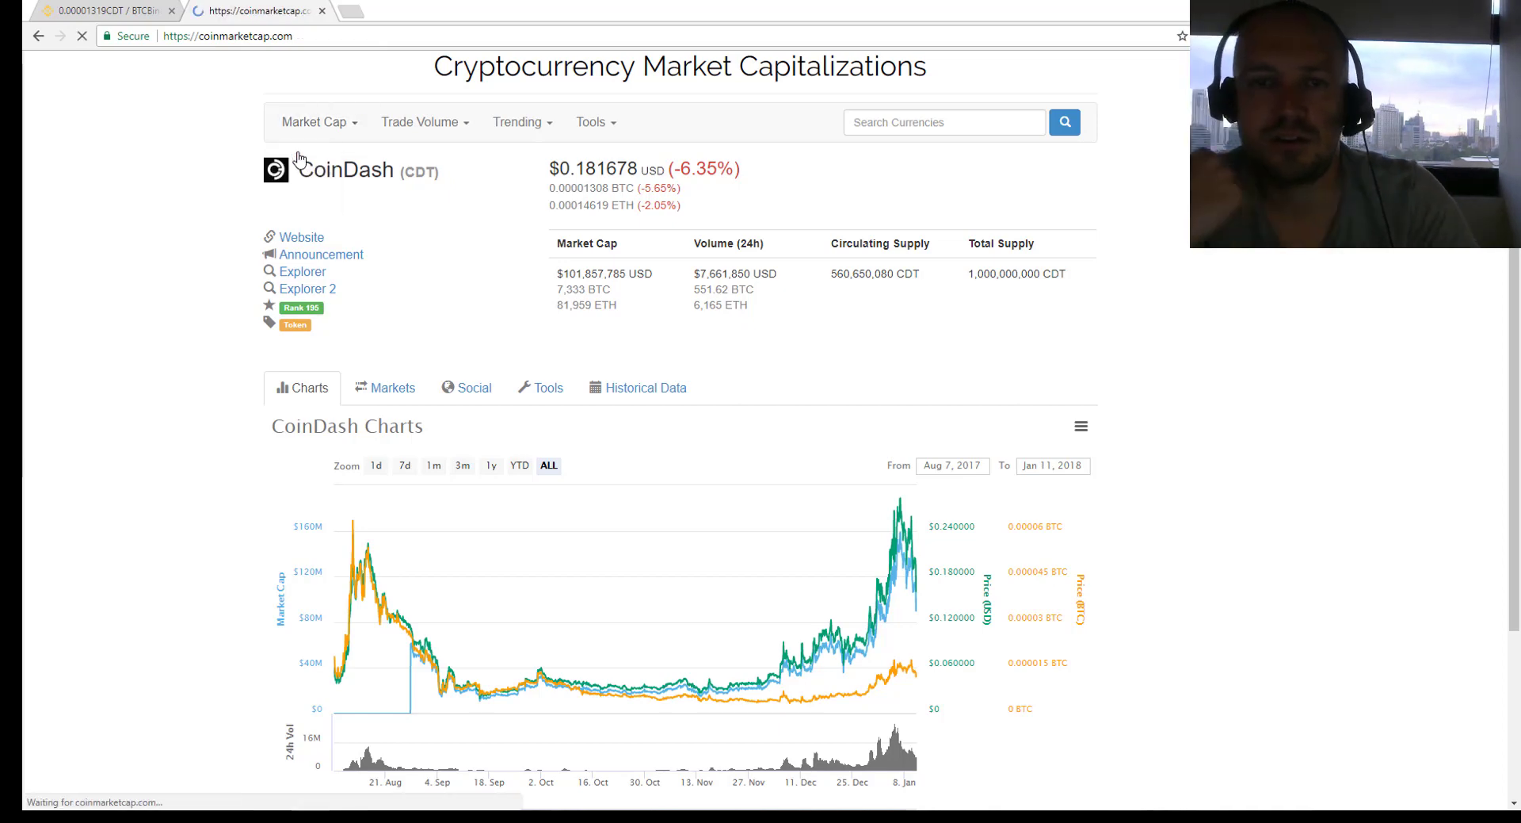
pyautogui.scroll(-6, 647, 297)
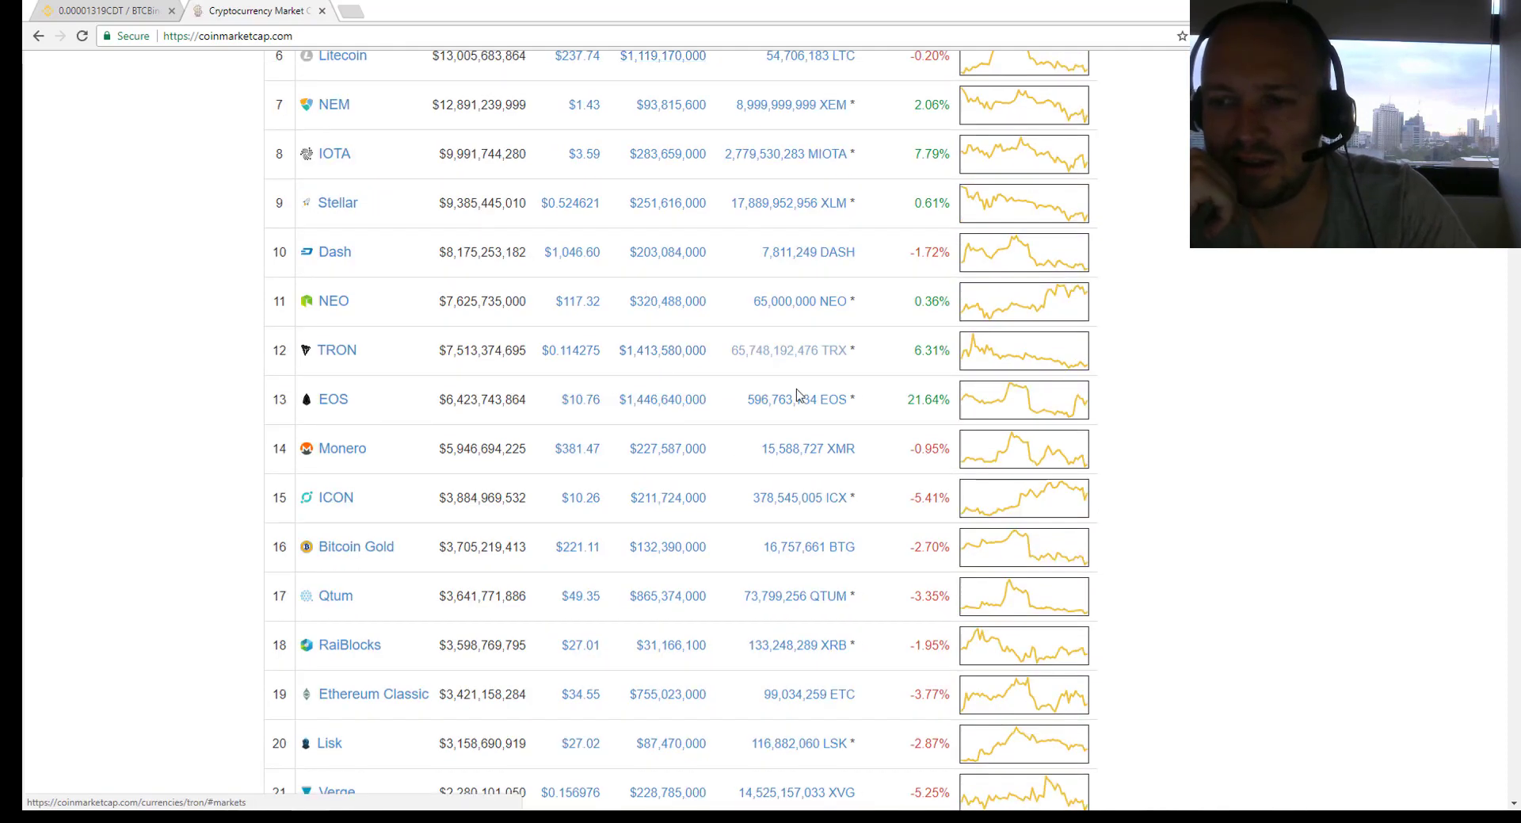
pyautogui.moveTo(905, 396); pyautogui.dragTo(934, 388)
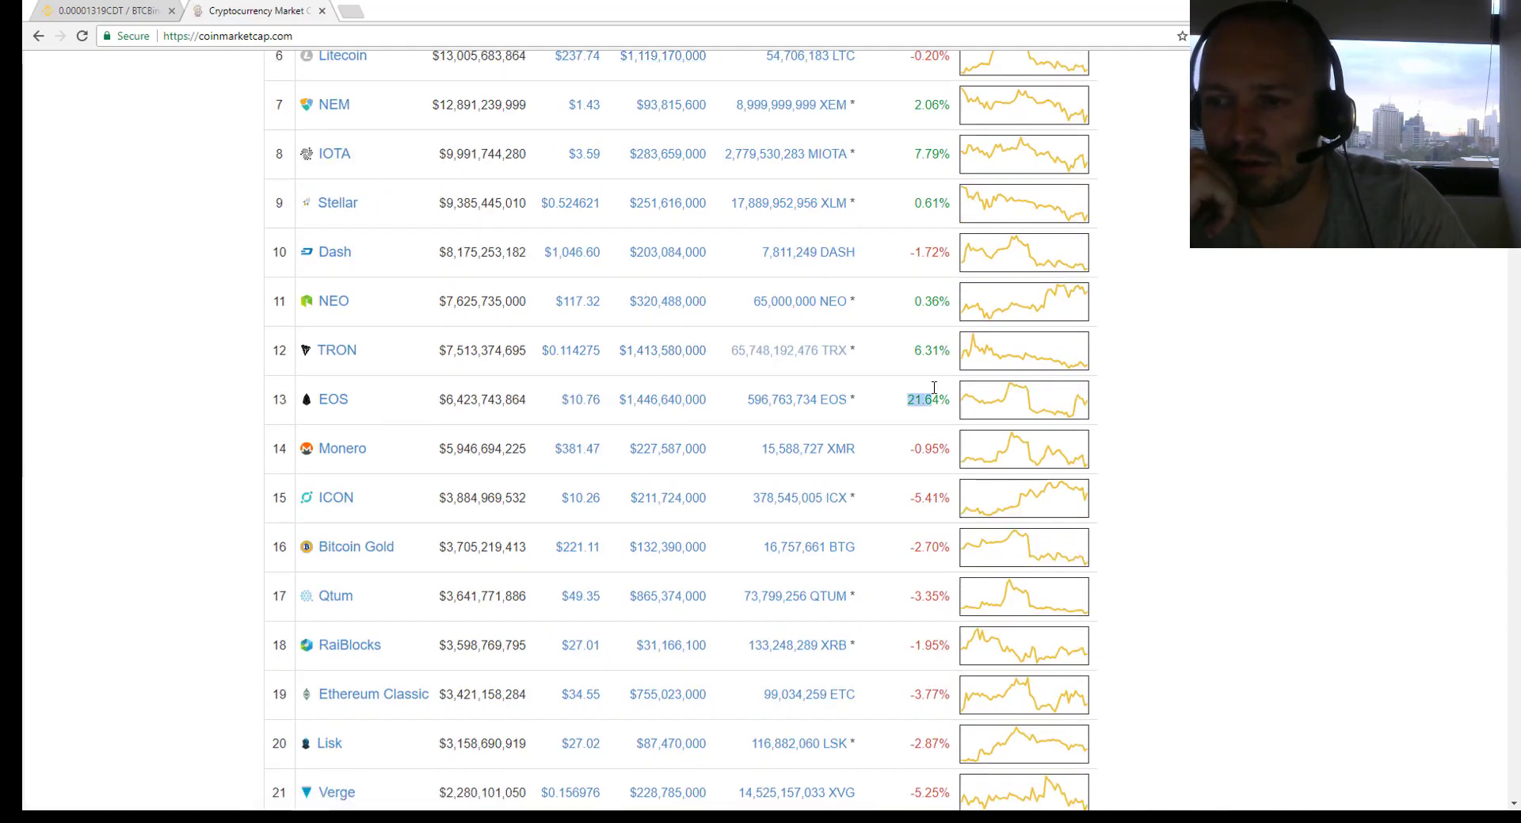
pyautogui.click(920, 302)
# Look through the lower-ranked coins in the market cap list, comparing their prices, volumes and 24-hour changes
pyautogui.scroll(-6, 832, 182)
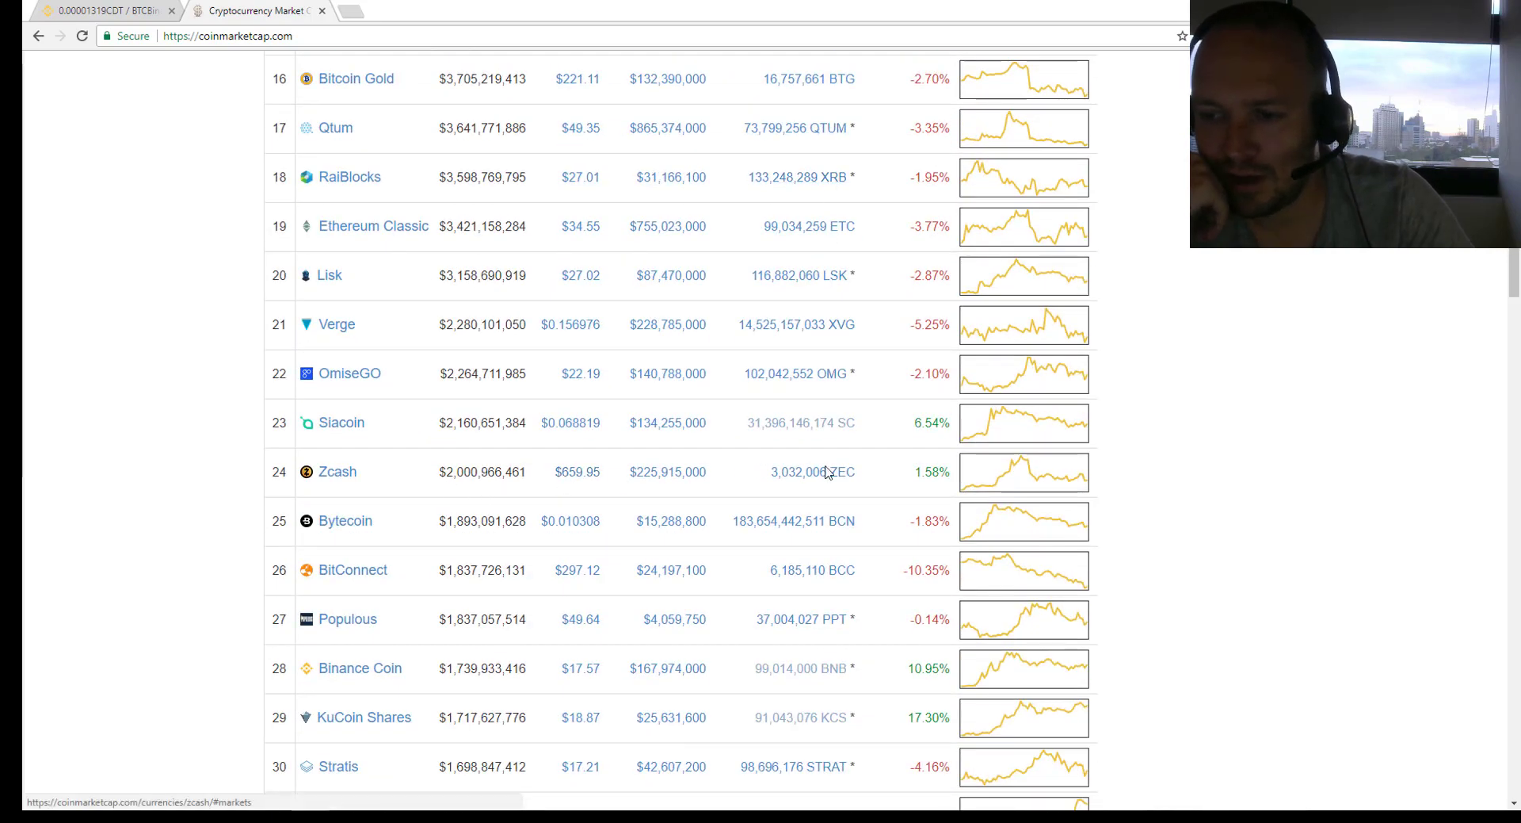
pyautogui.scroll(-3, 826, 472)
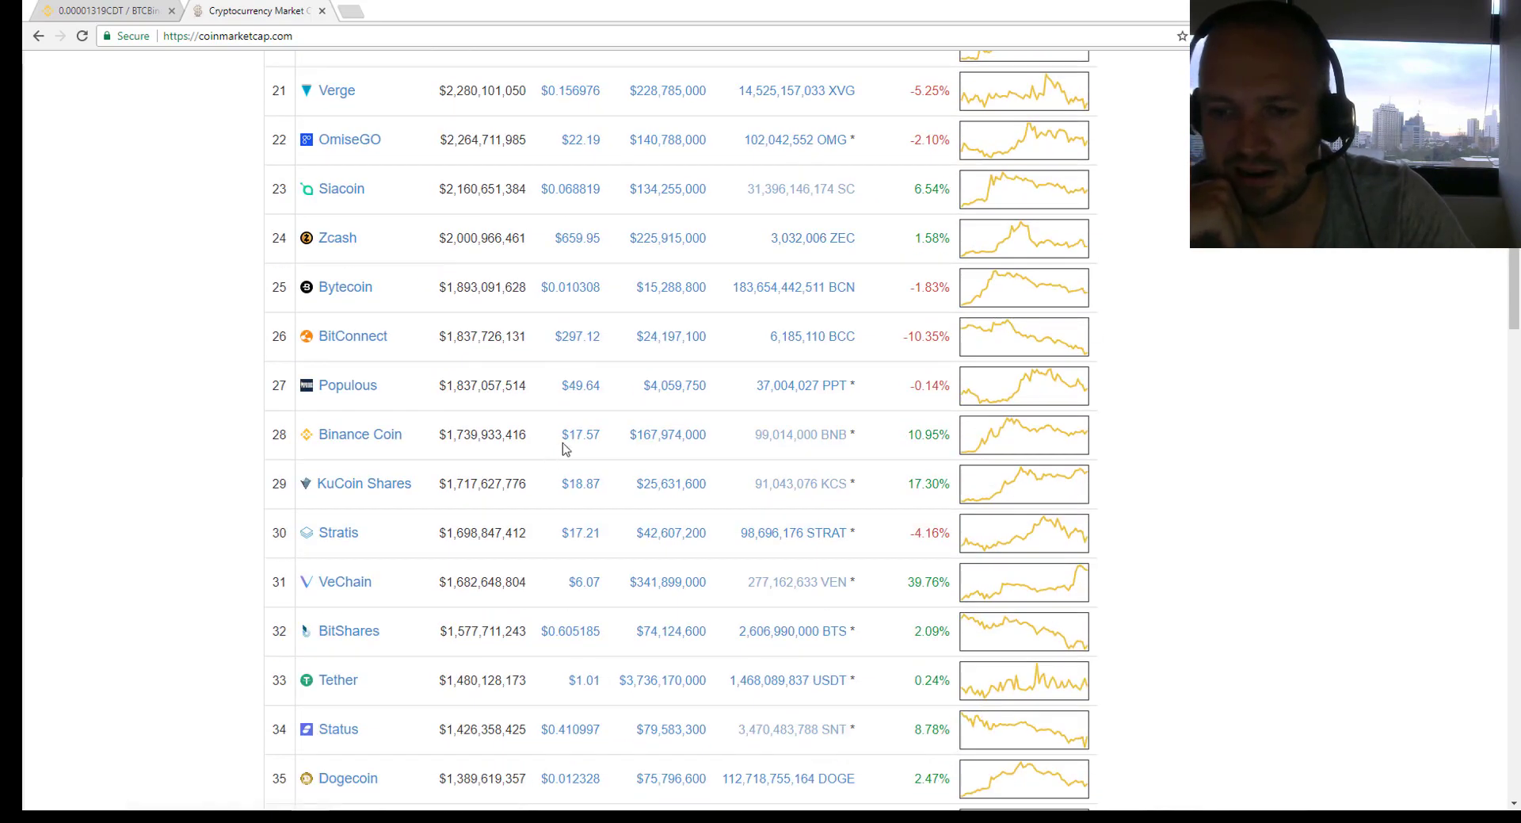
pyautogui.scroll(-3, 566, 448)
pyautogui.scroll(-3, 616, 417)
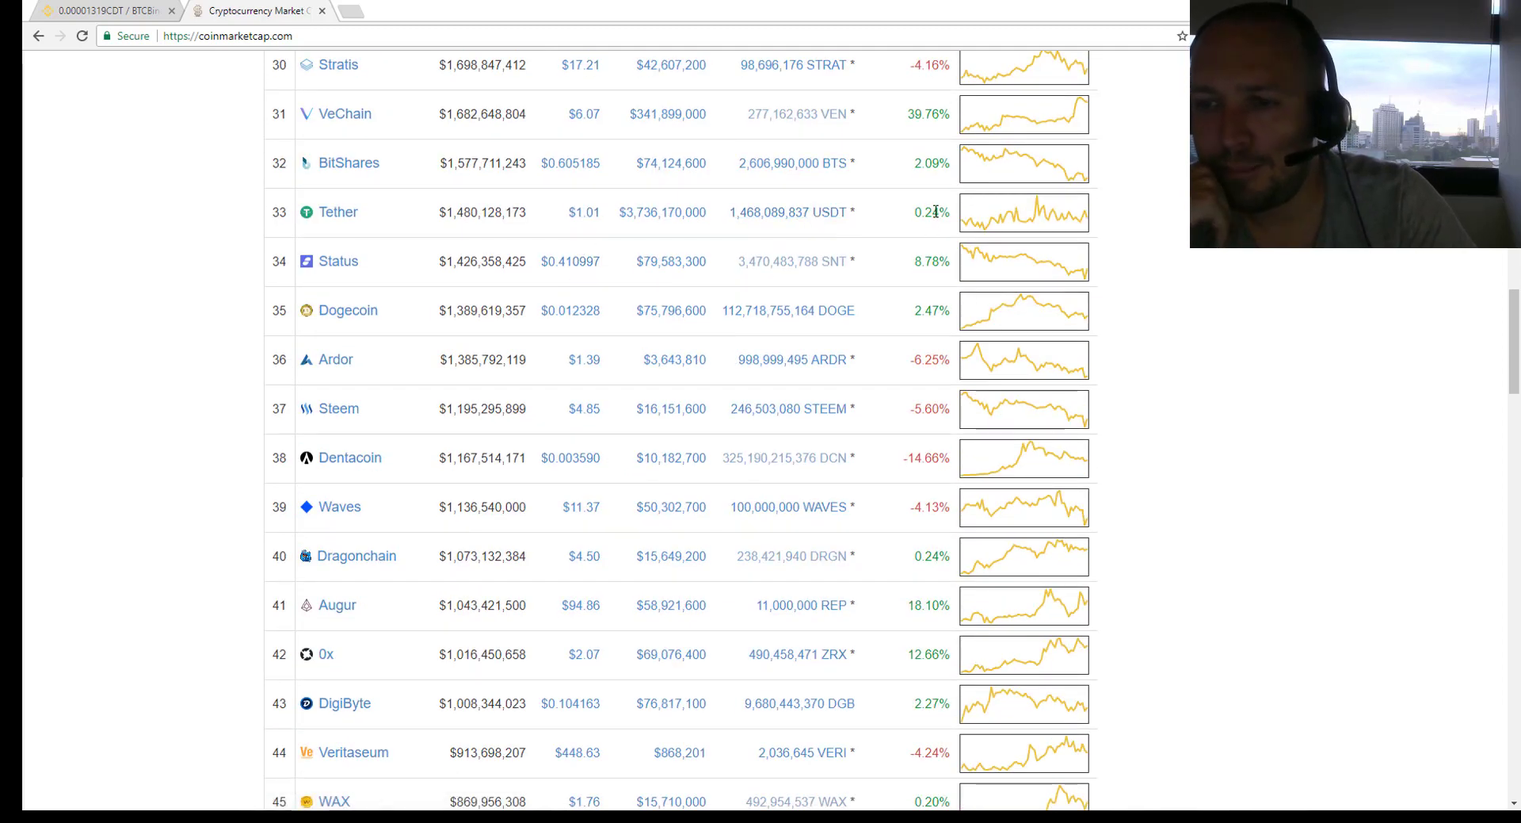
pyautogui.scroll(-3, 936, 212)
pyautogui.scroll(-2, 585, 483)
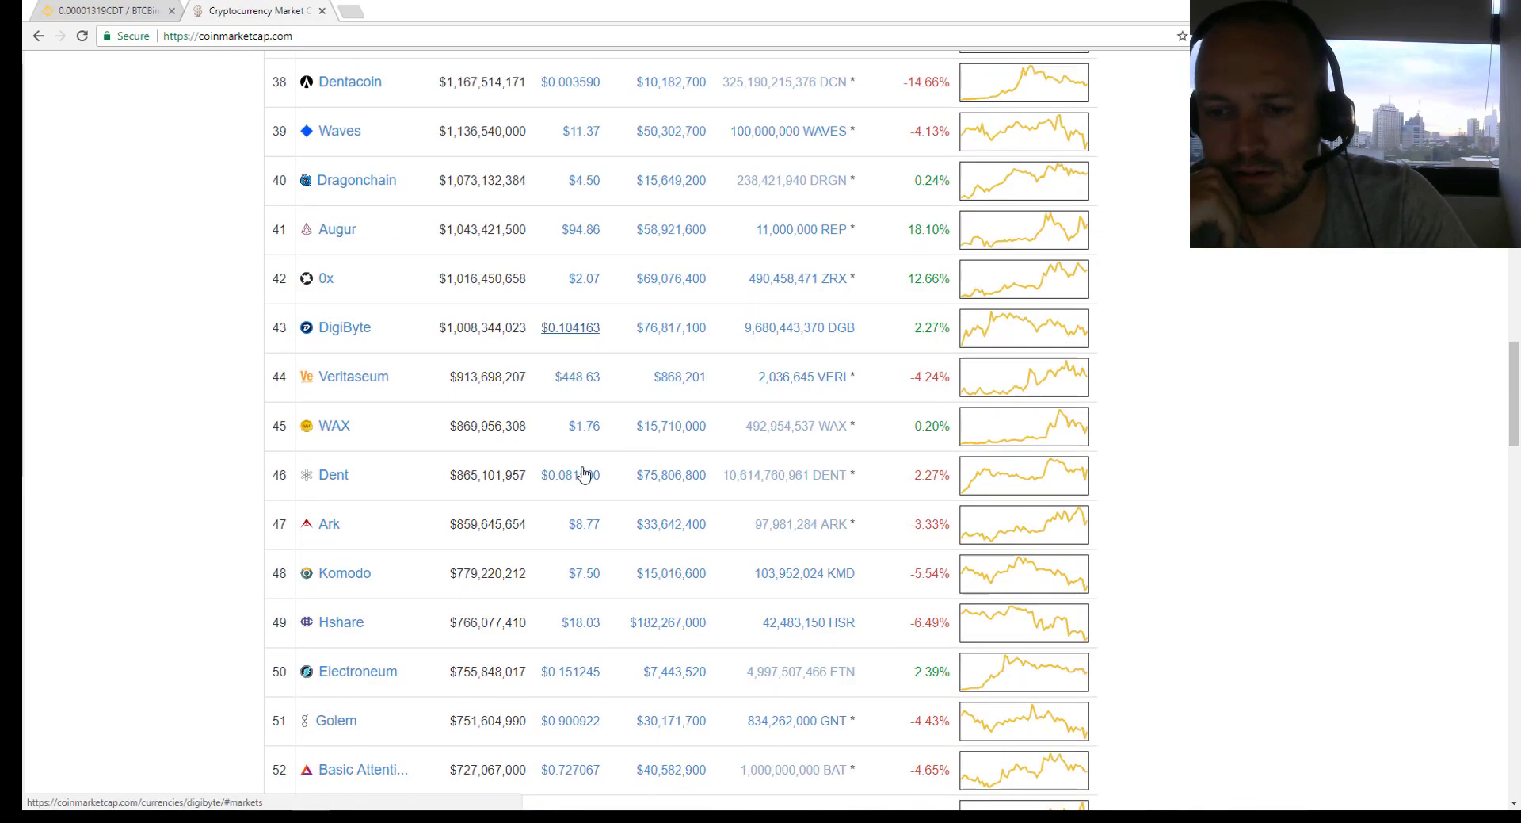
pyautogui.scroll(-7, 583, 473)
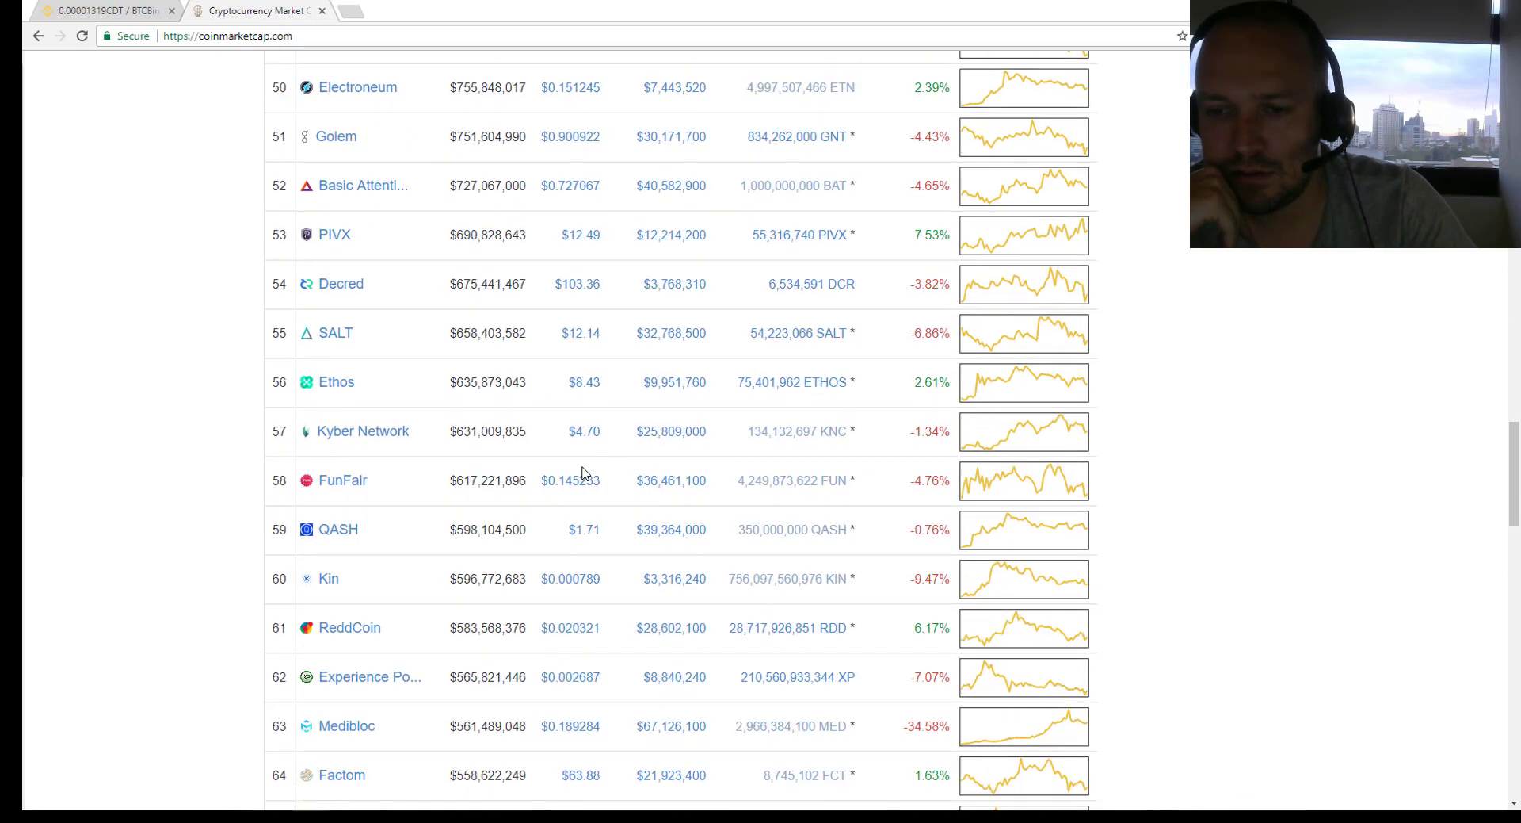
pyautogui.scroll(-8, 584, 473)
pyautogui.scroll(3, 584, 475)
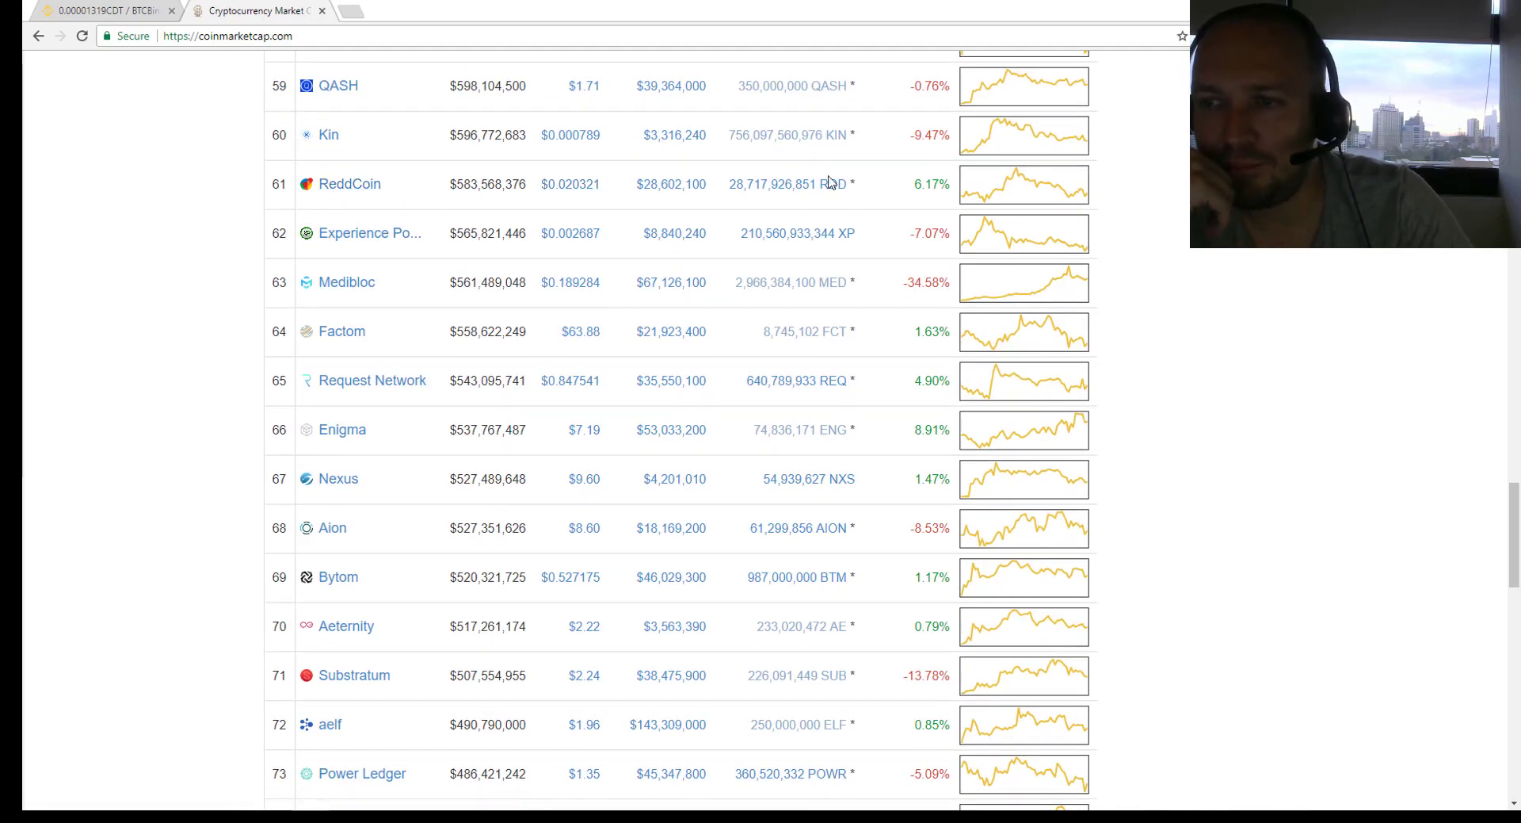
# Check ReddCoin's ticker beside its circulating supply and return to the top-ranked coins
pyautogui.moveTo(872, 194); pyautogui.dragTo(847, 187)
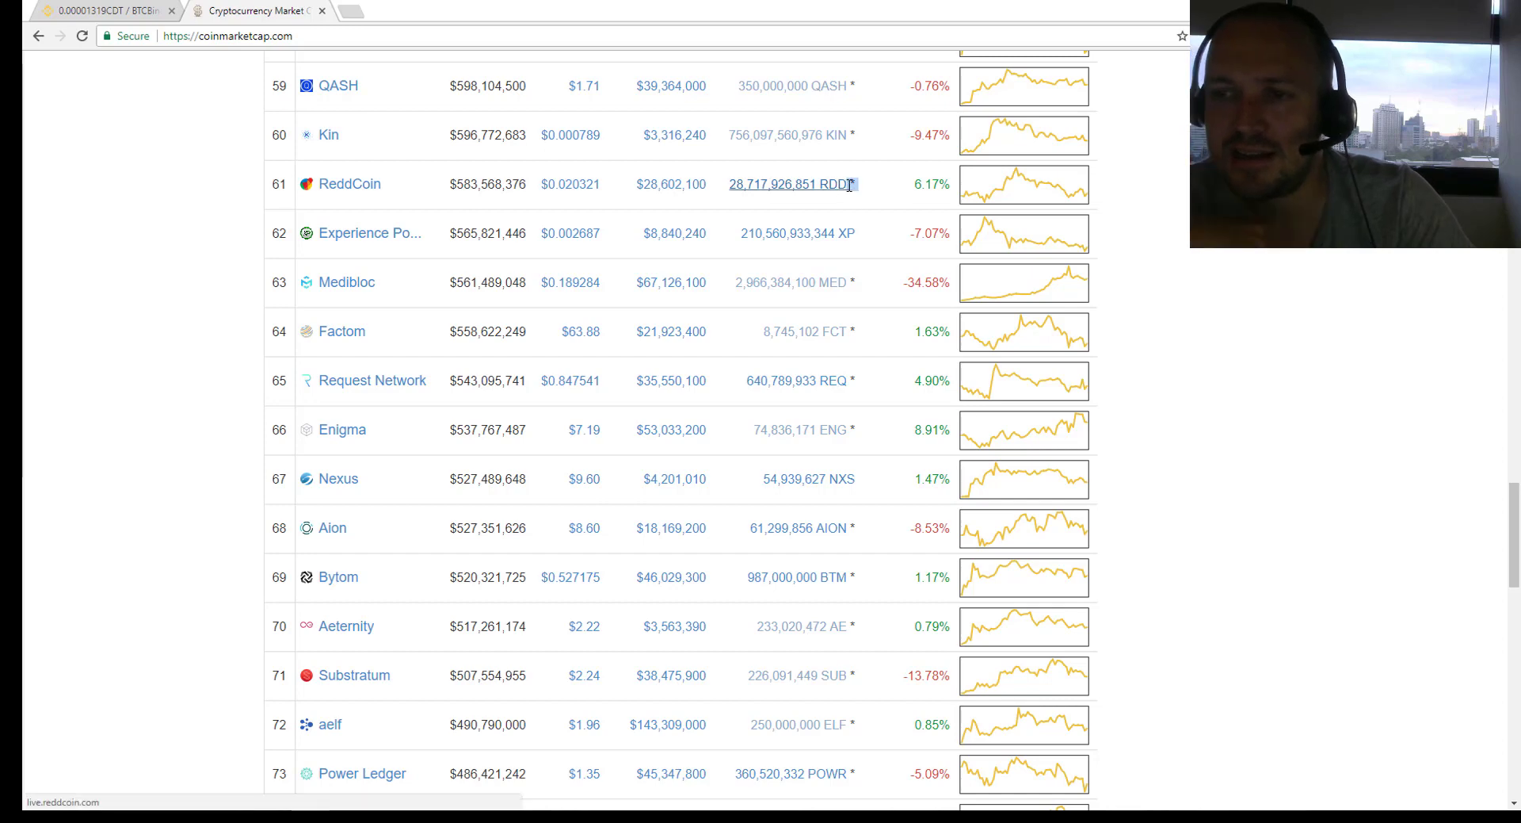
pyautogui.click(869, 196)
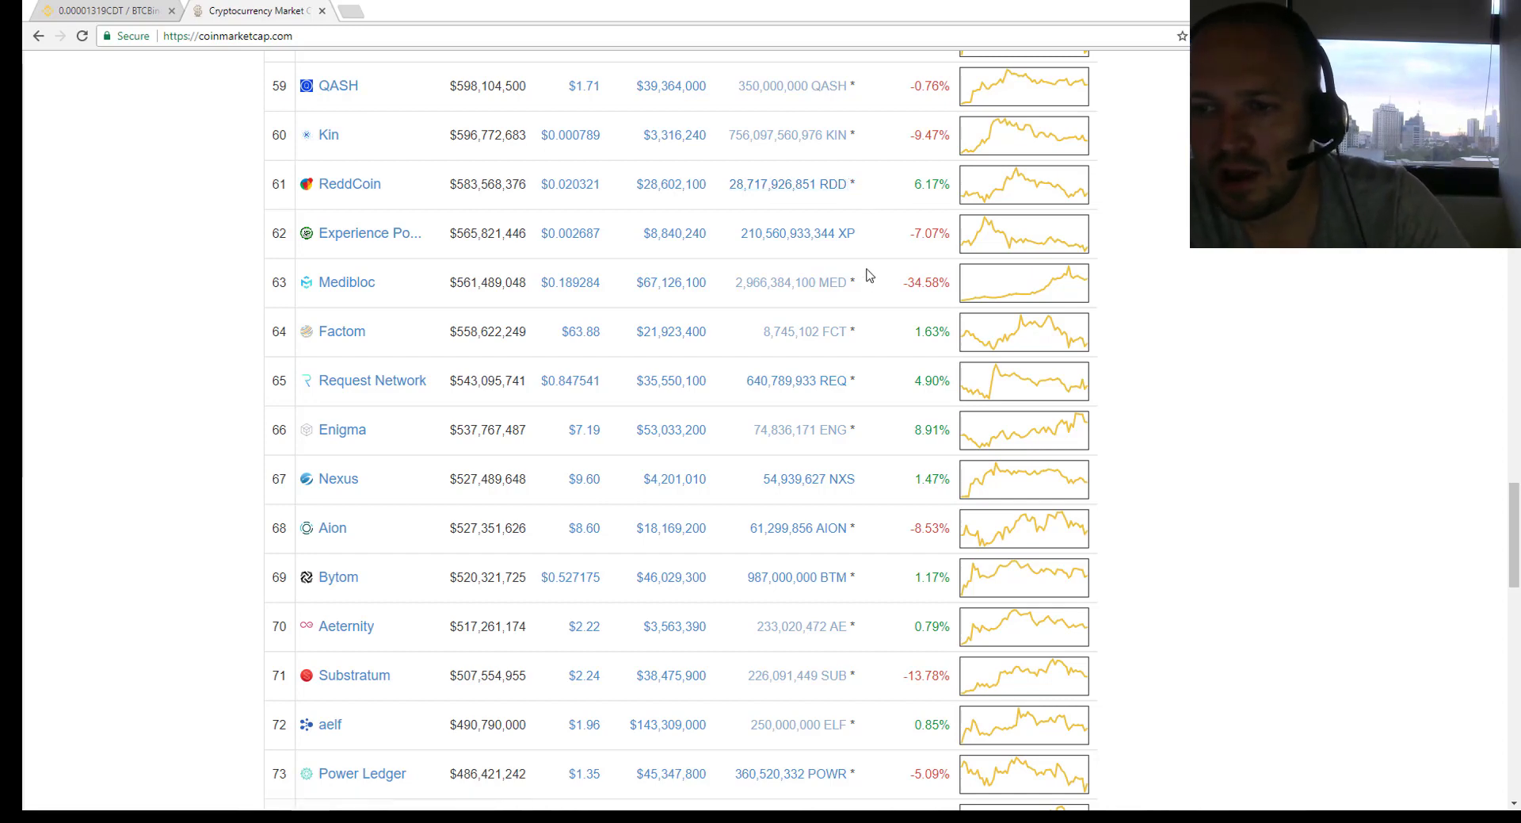
pyautogui.scroll(20, 855, 347)
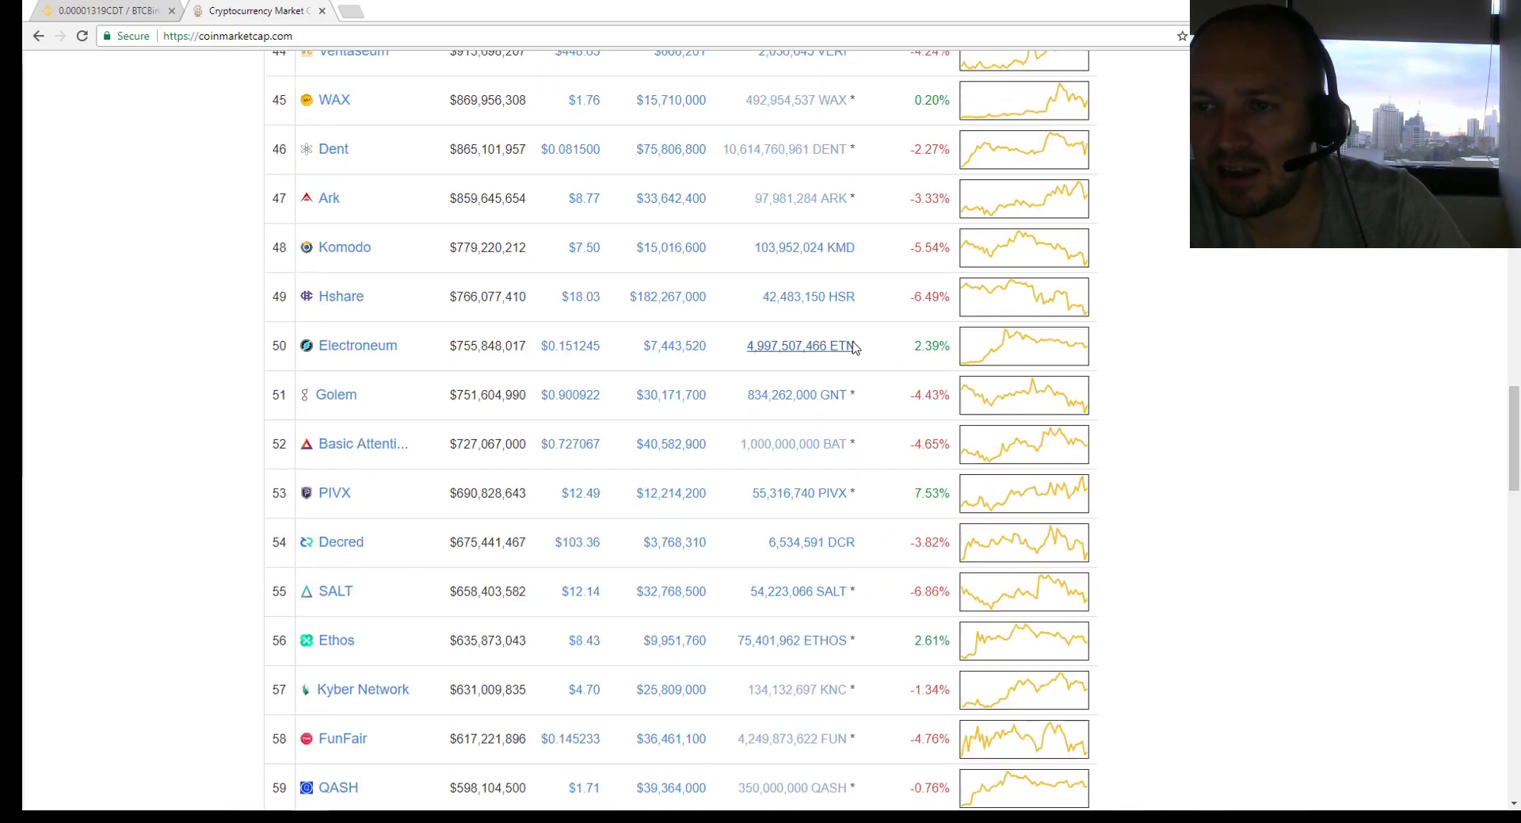
pyautogui.scroll(8, 855, 347)
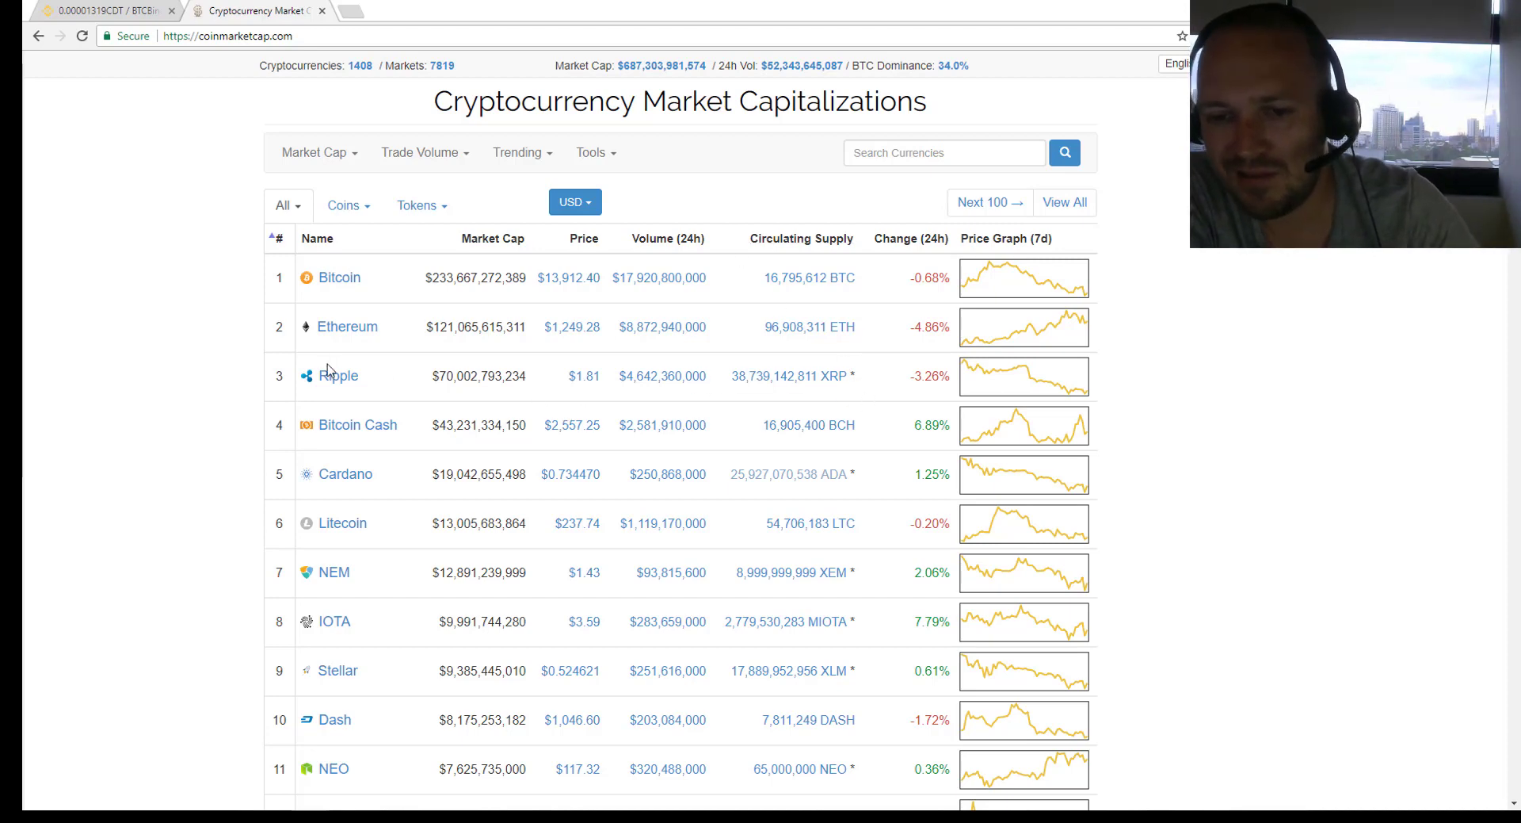
# Look through the market cap list down to the mid-ranked coins and compare the 24-hour changes of the BTC pairs on Binance
pyautogui.scroll(-3, 329, 370)
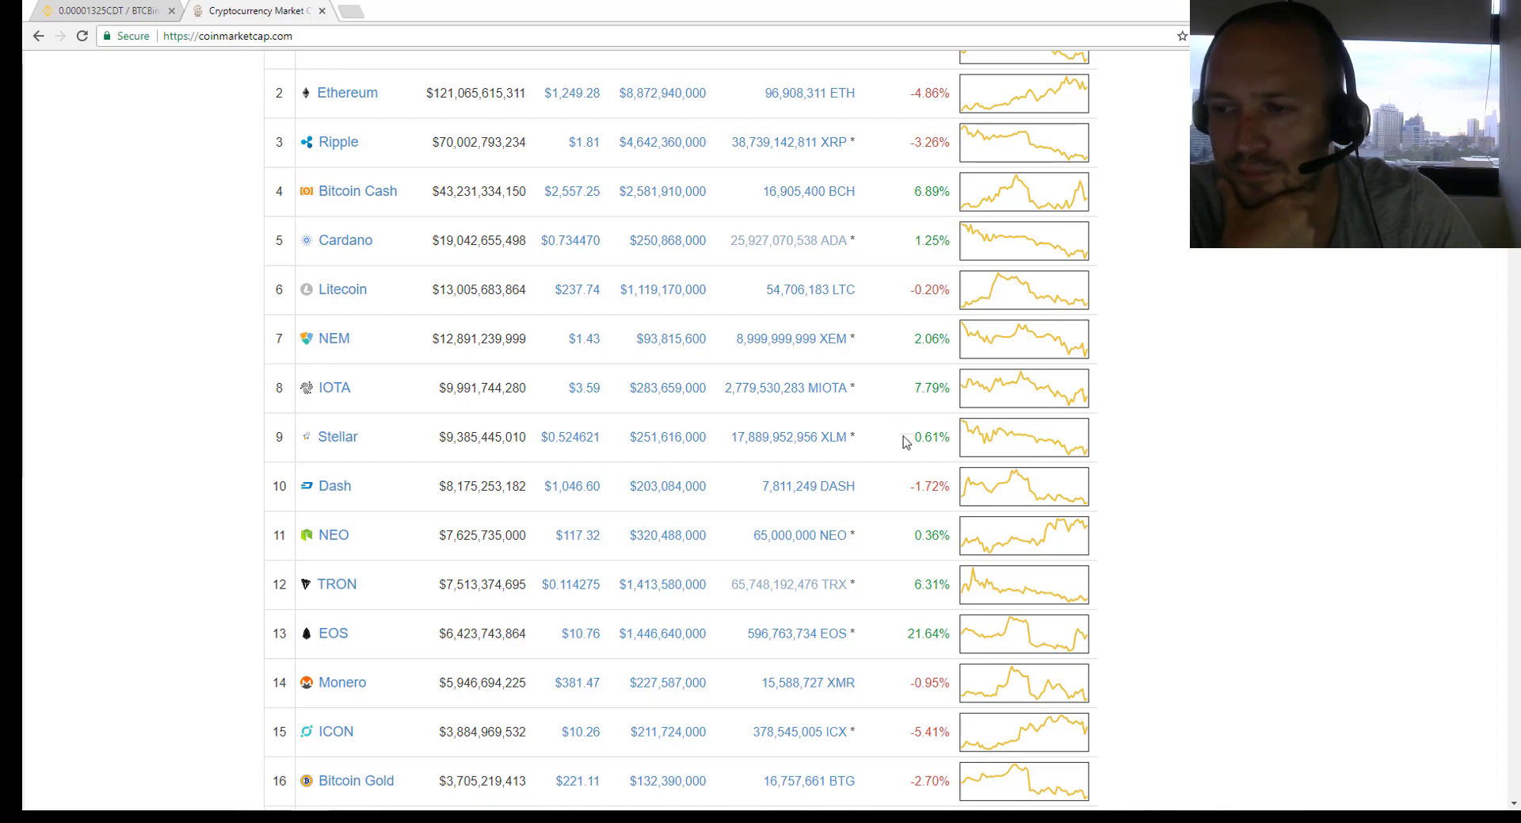
pyautogui.scroll(-20, 967, 314)
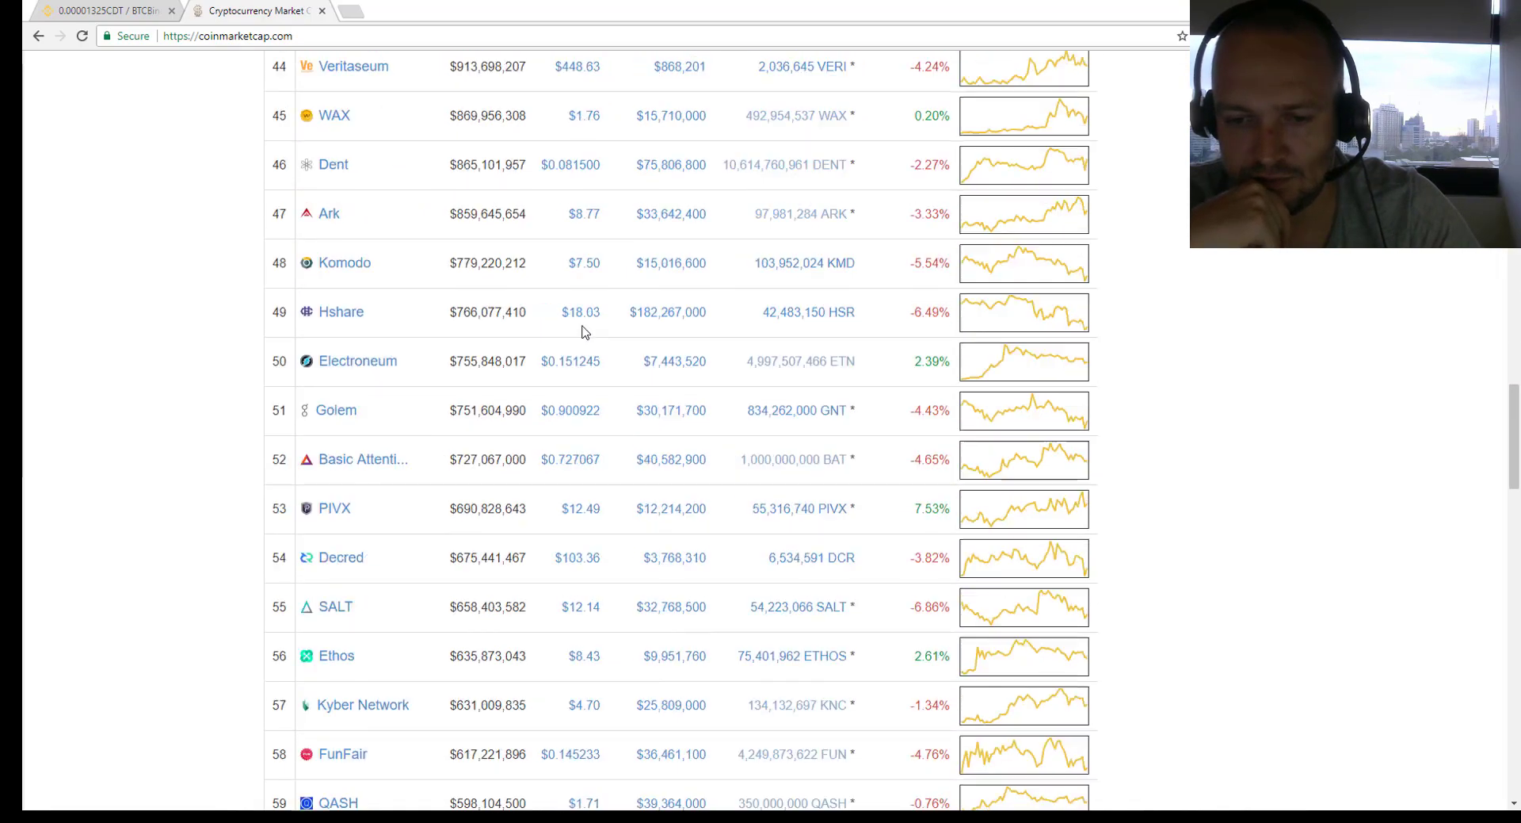
pyautogui.click(111, 10)
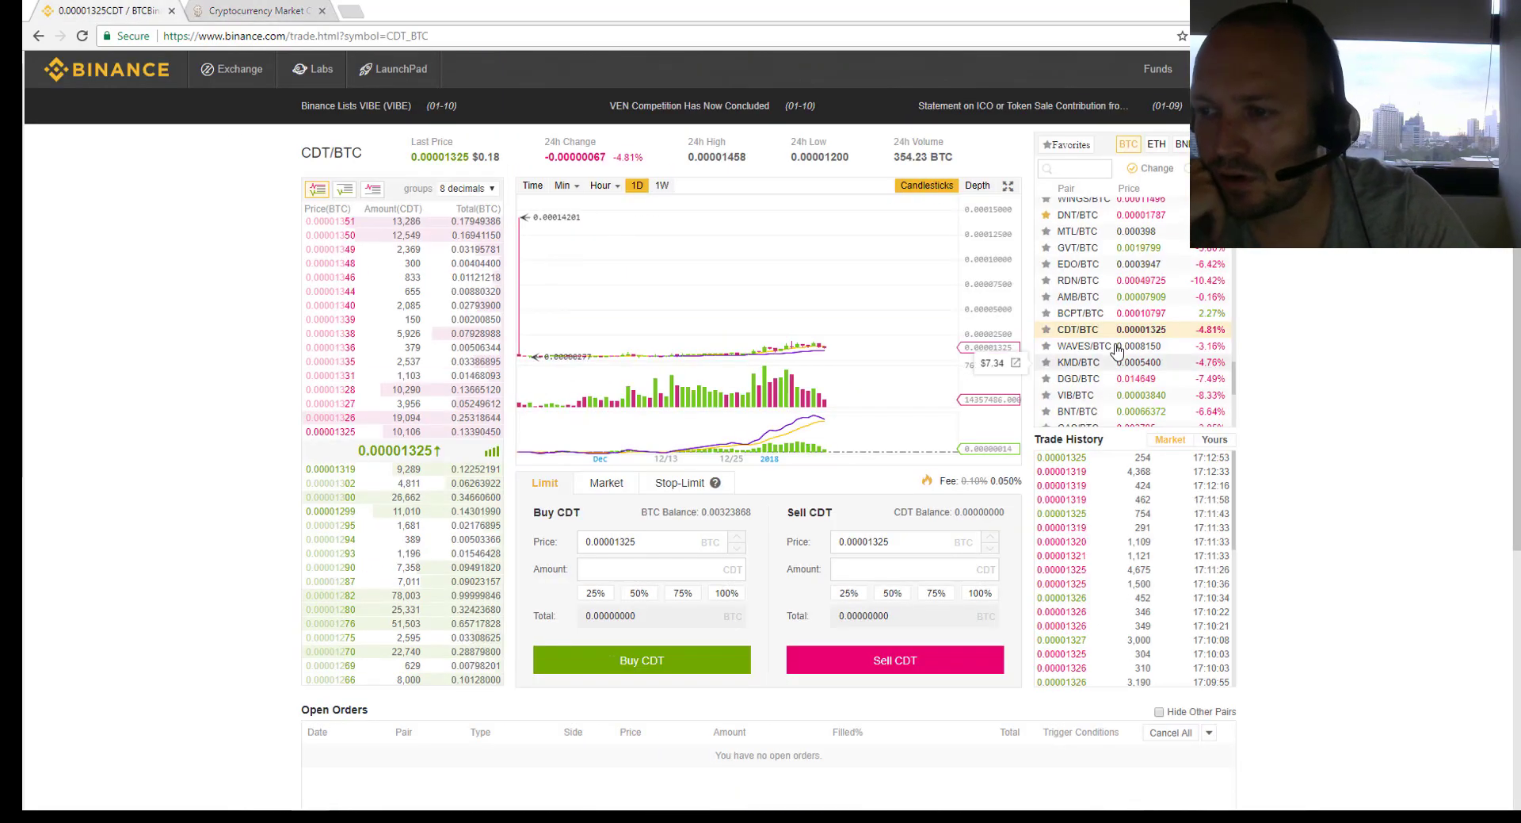
pyautogui.scroll(3, 1114, 344)
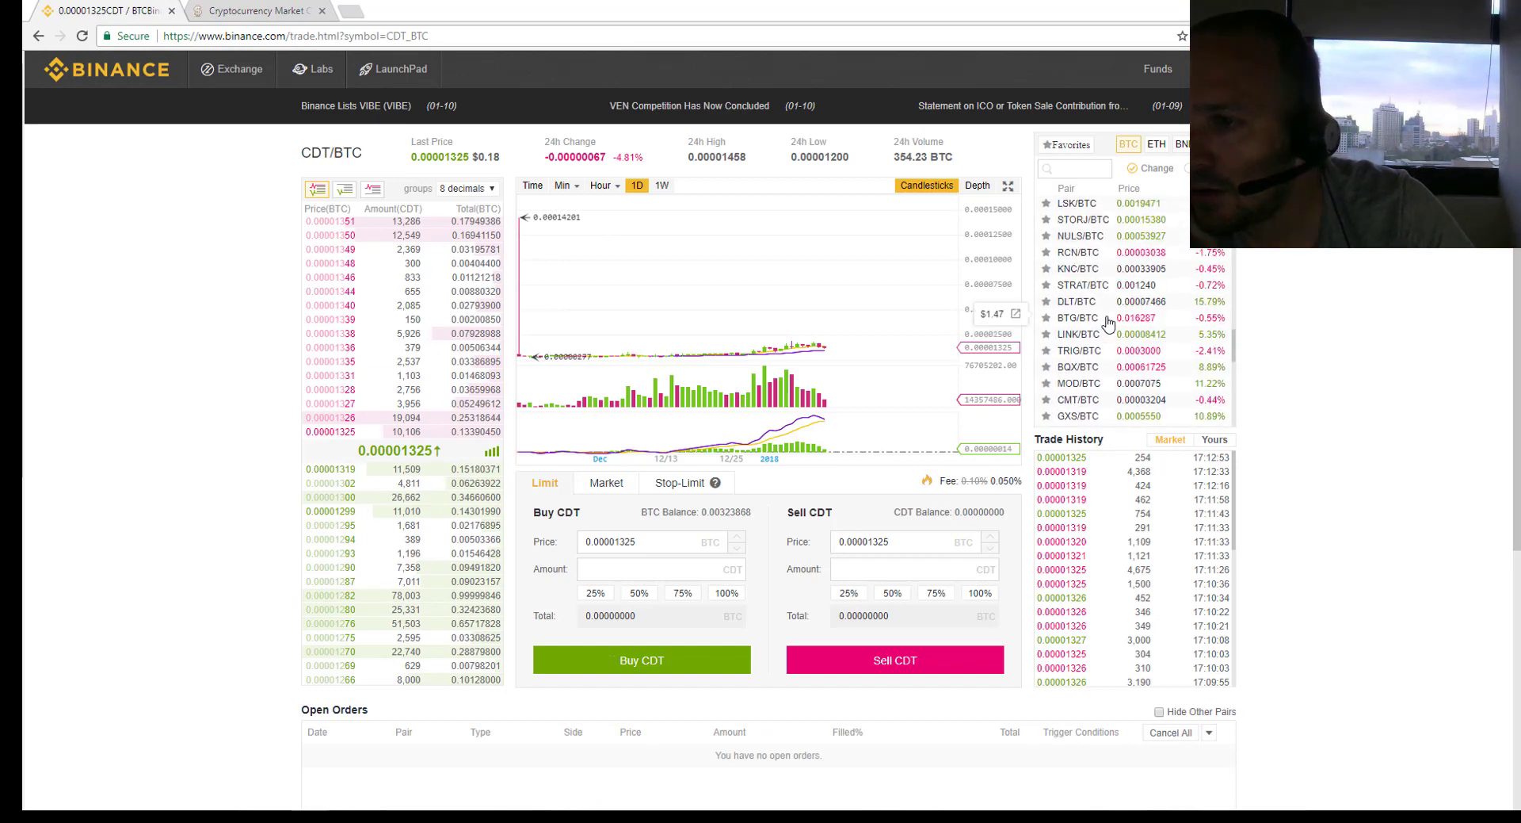
pyautogui.scroll(3, 1115, 341)
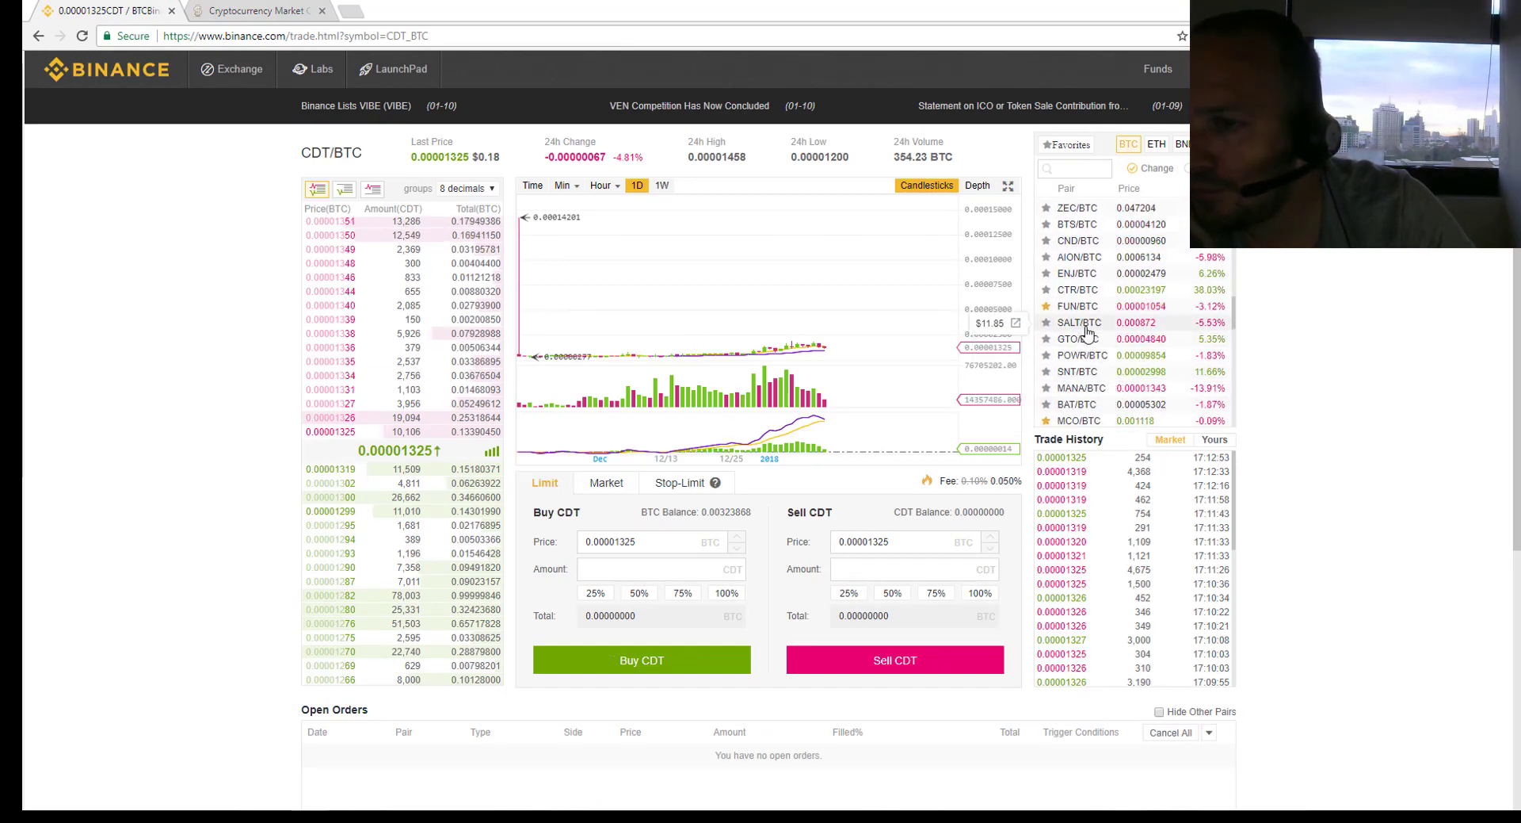
# Show trading volume instead of change in the Binance BTC pair list and open the SUB/BTC pair
pyautogui.click(1186, 168)
pyautogui.scroll(2, 1149, 317)
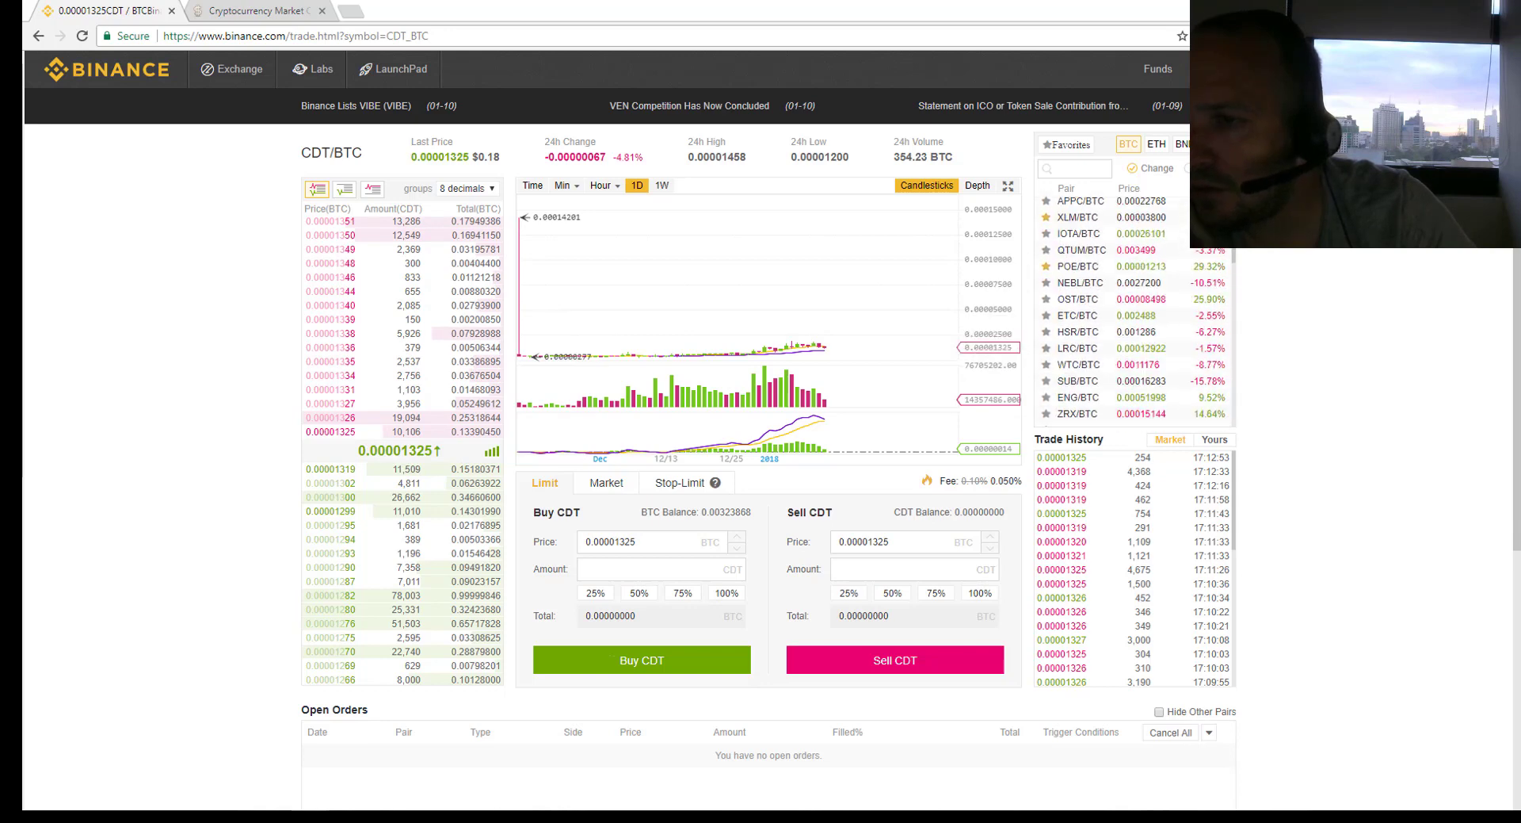
pyautogui.scroll(5, 1118, 309)
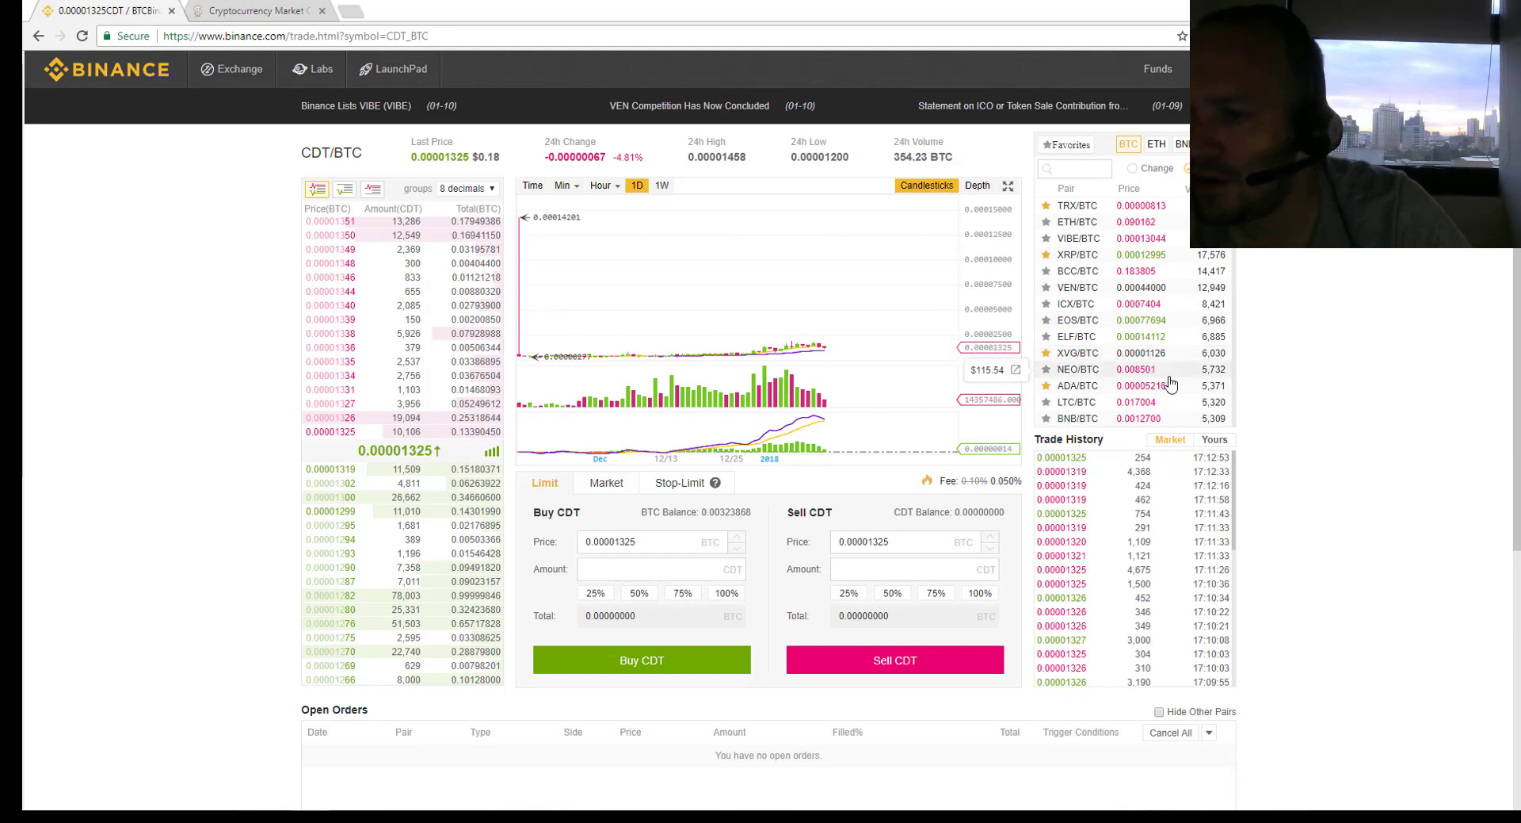
pyautogui.scroll(-5, 1172, 379)
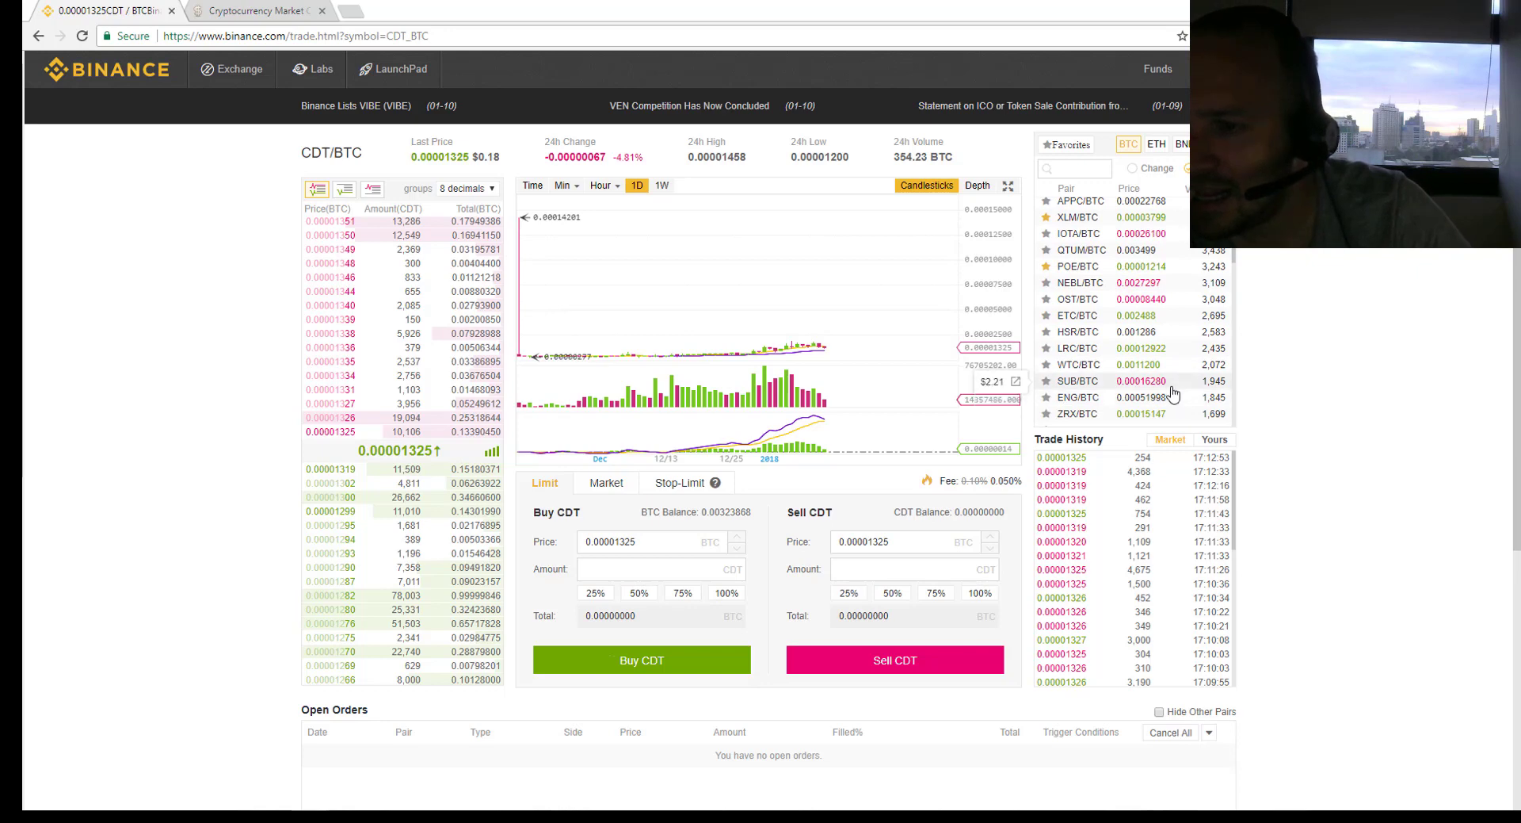
pyautogui.click(1172, 387)
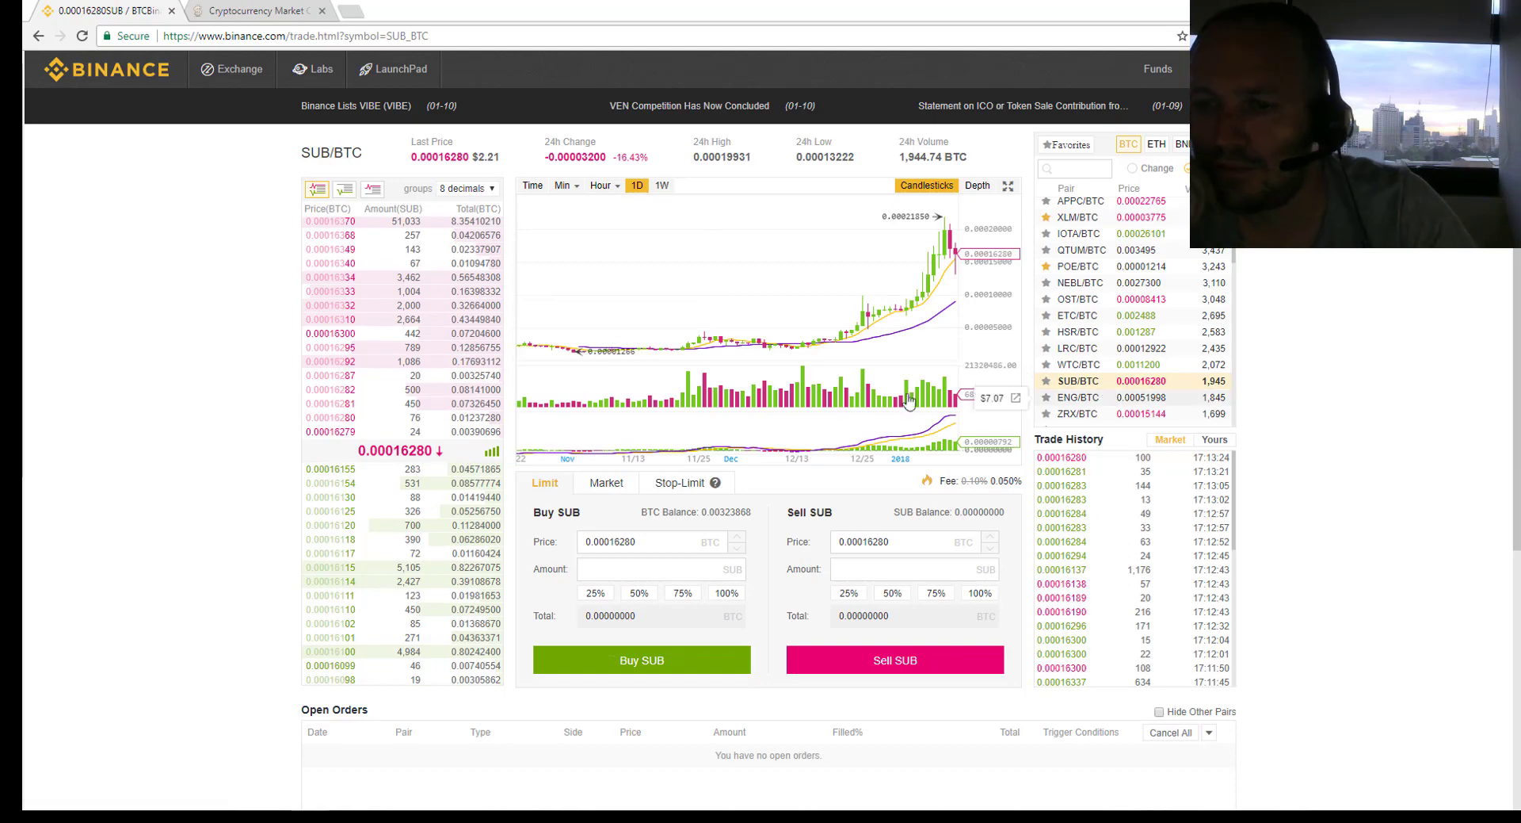
# Search coinmarketcap.com for SUB and open the Substratum (SUB) coin page
pyautogui.click(291, 7)
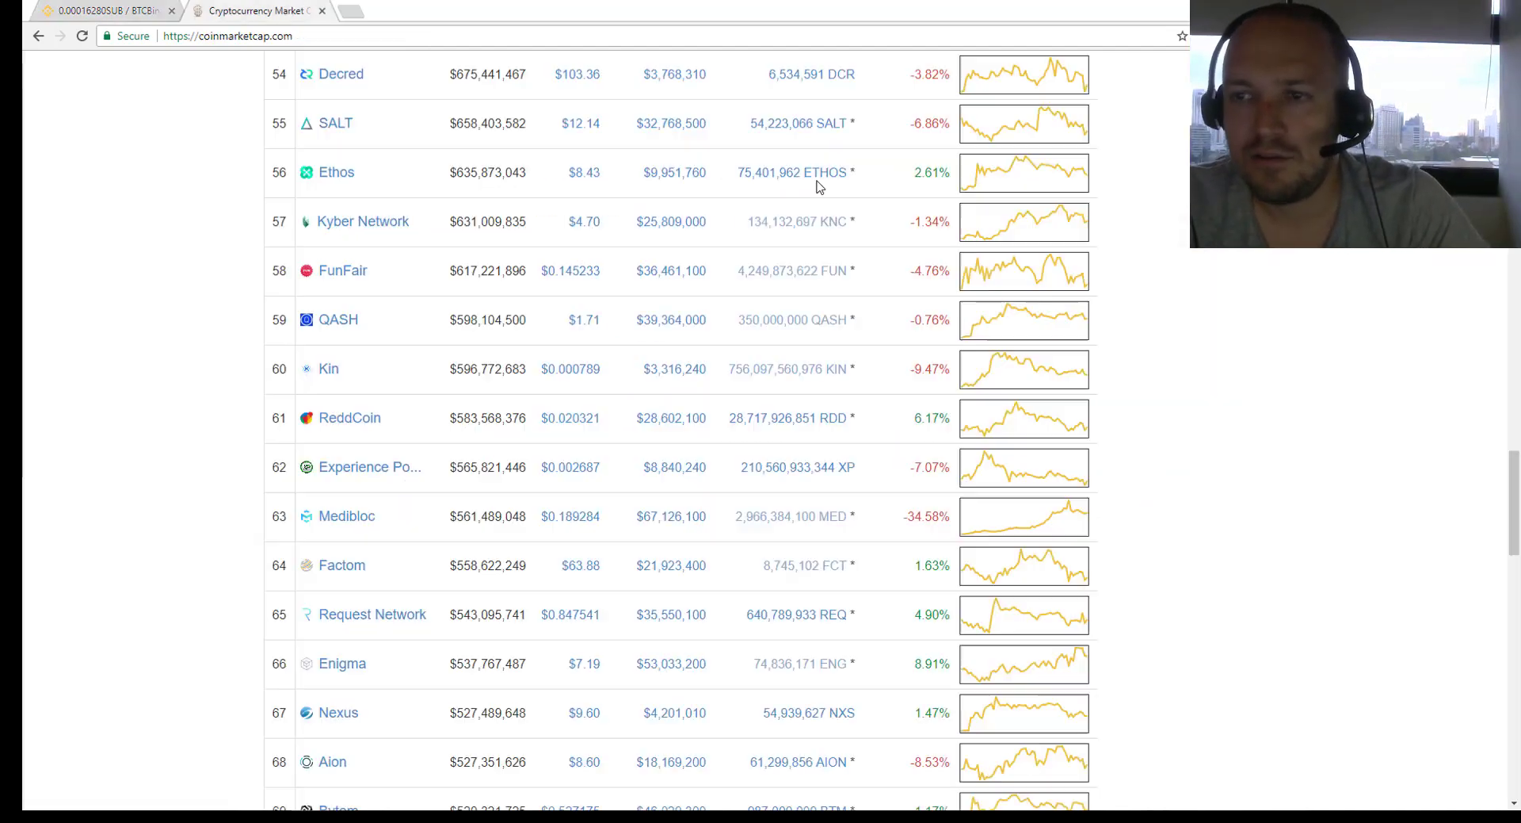
pyautogui.scroll(20, 1093, 158)
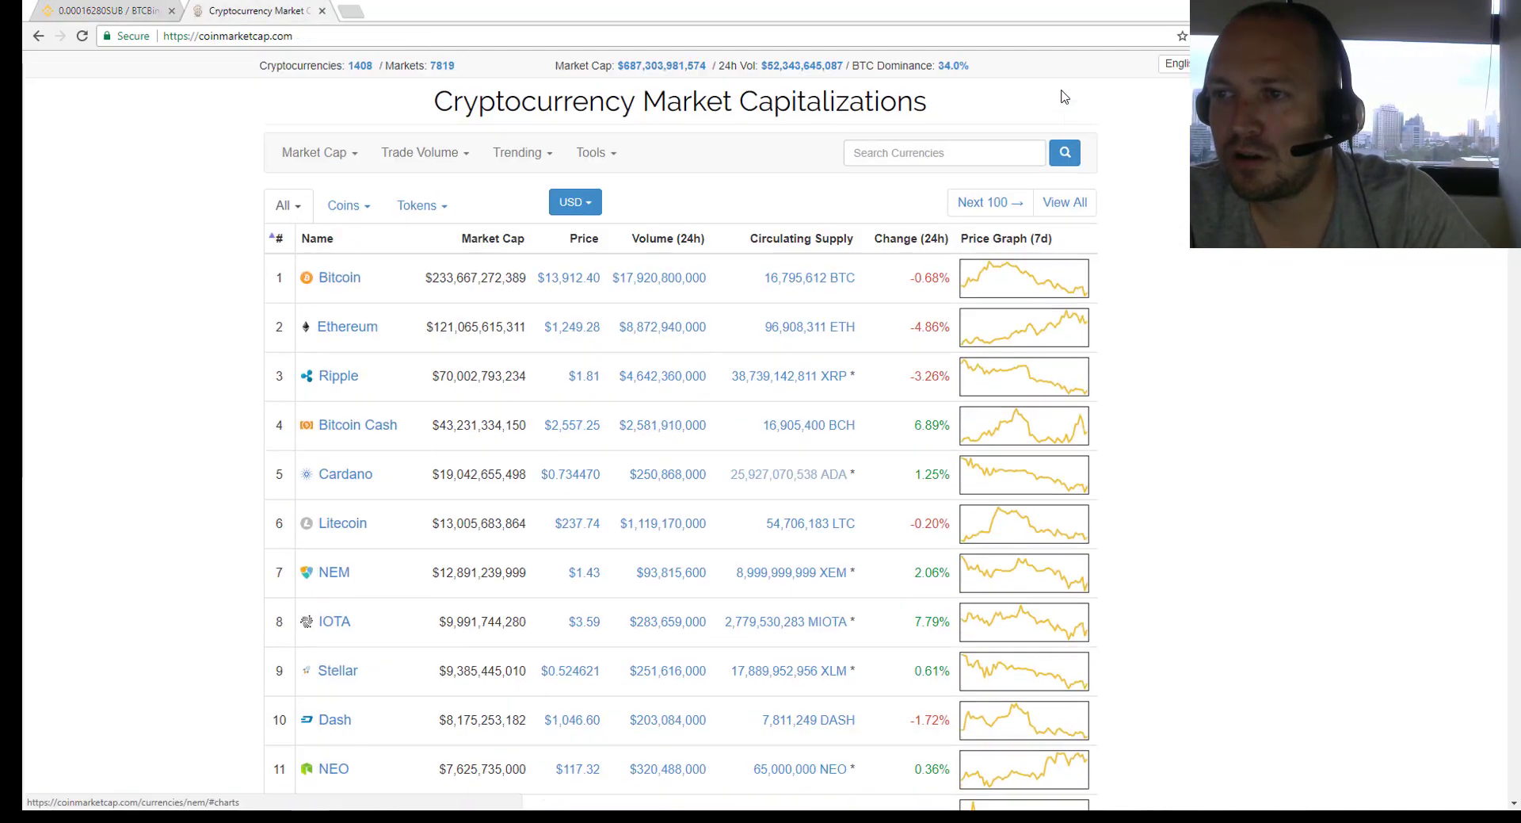
pyautogui.click(976, 154)
pyautogui.write('SUB')
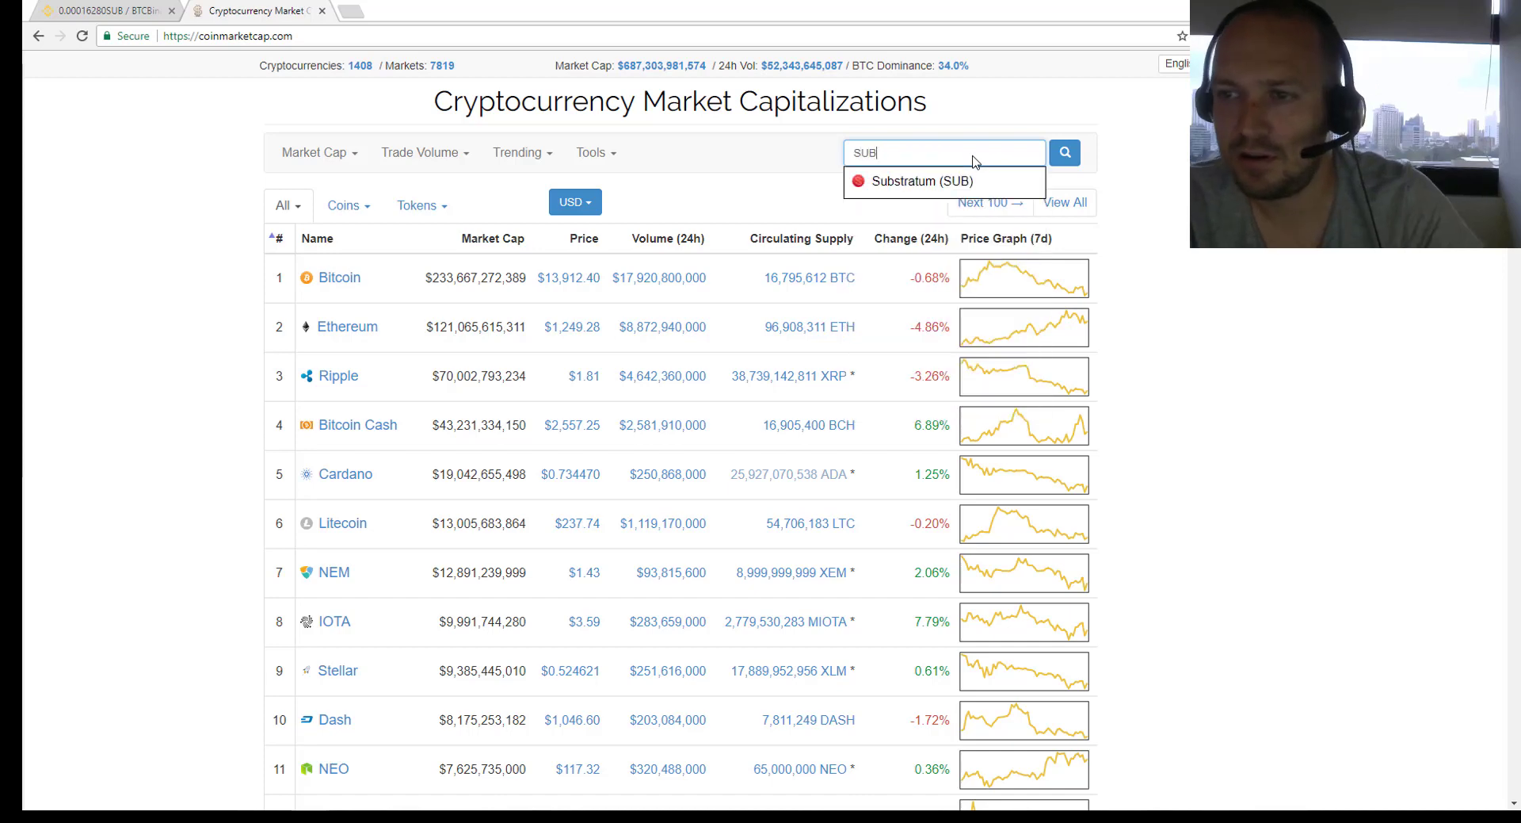
pyautogui.click(954, 181)
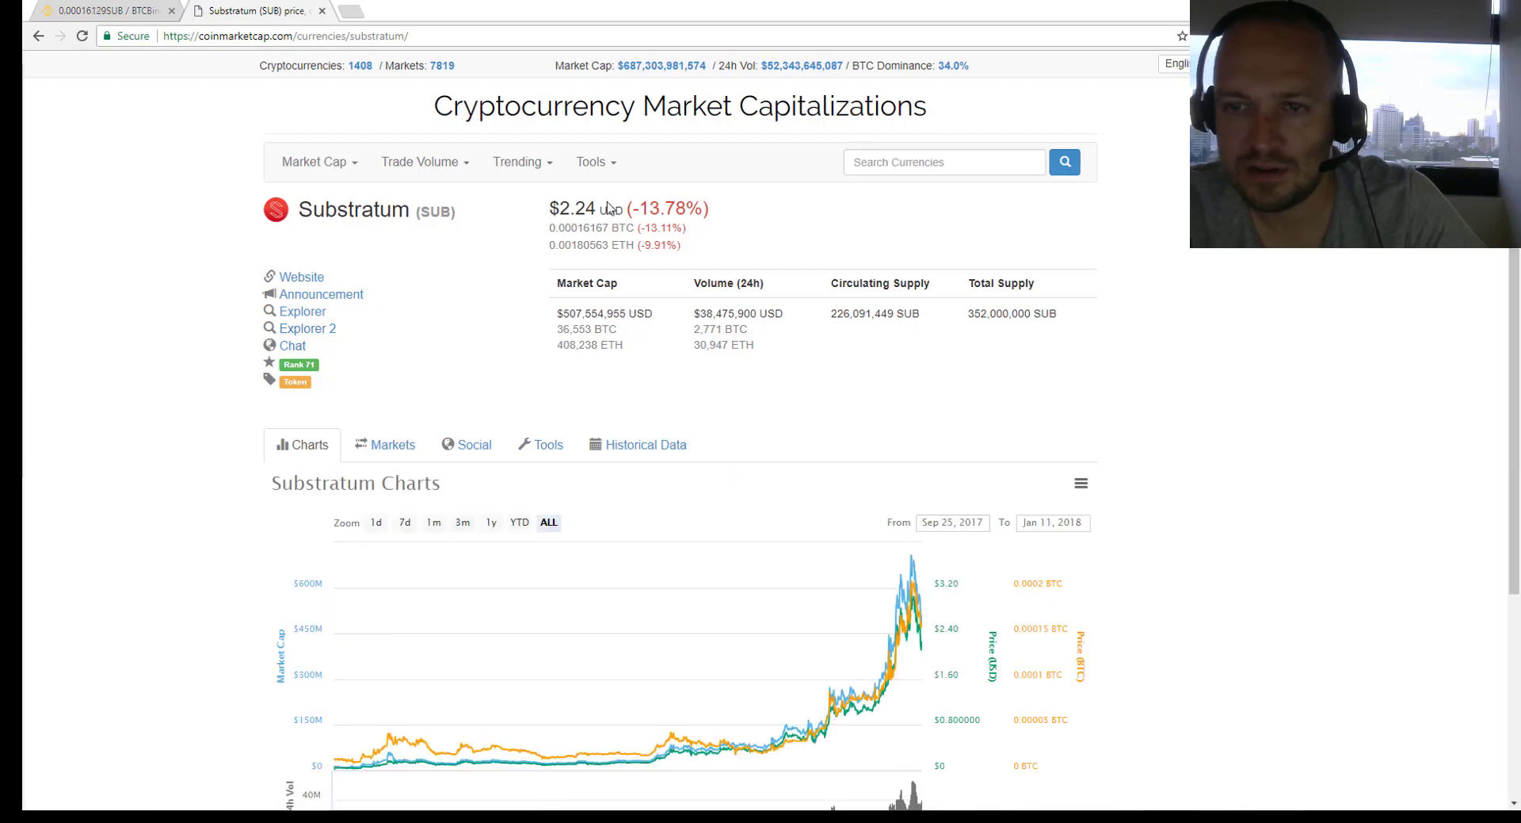
# Examine Substratum's price, market cap and full price history chart, and select the coin's name in the page heading
pyautogui.moveTo(593, 206); pyautogui.dragTo(552, 202)
pyautogui.click(675, 371)
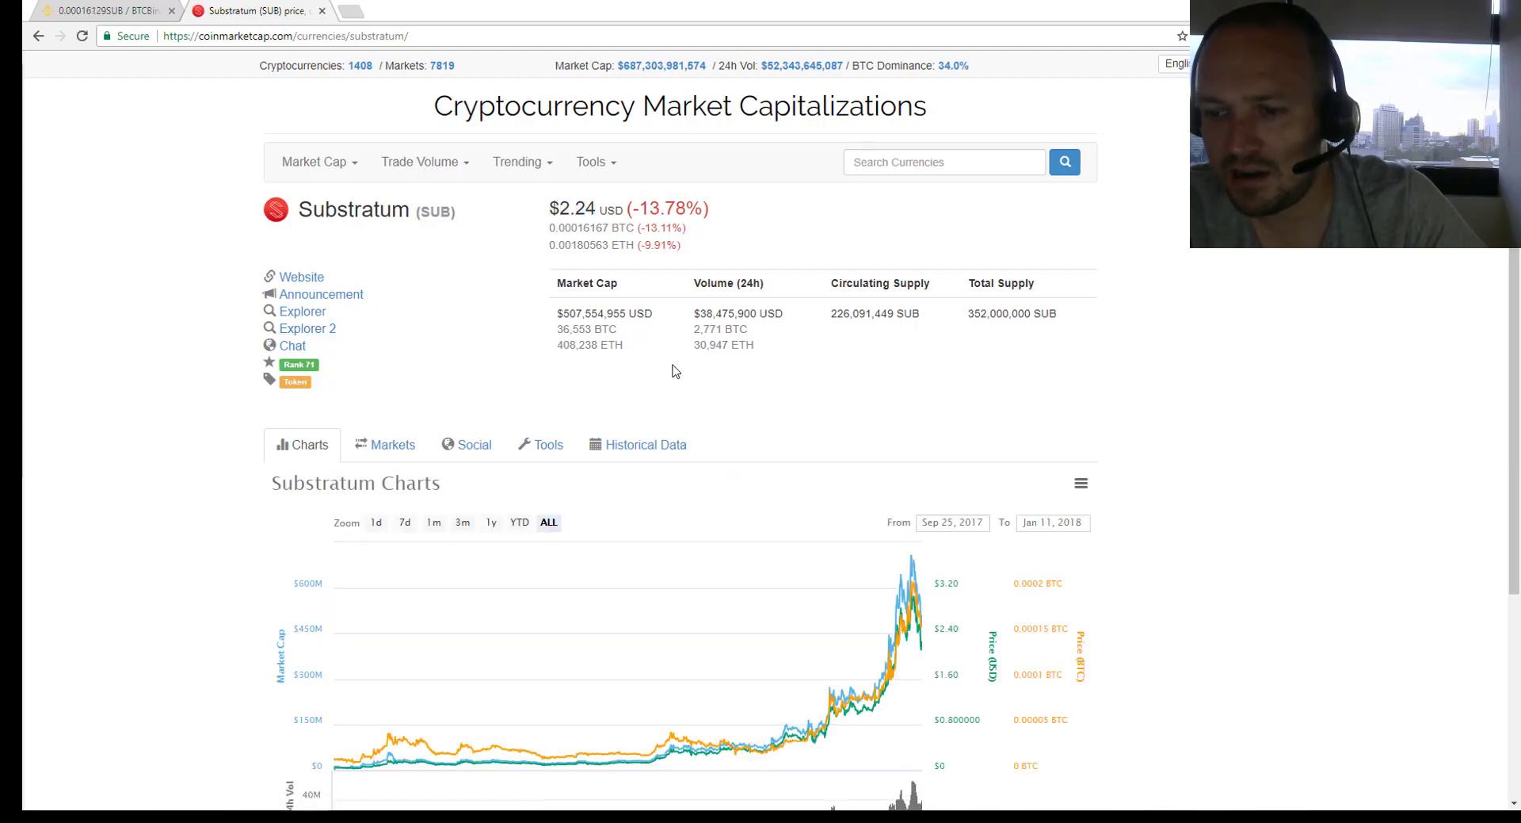
pyautogui.scroll(-3, 690, 404)
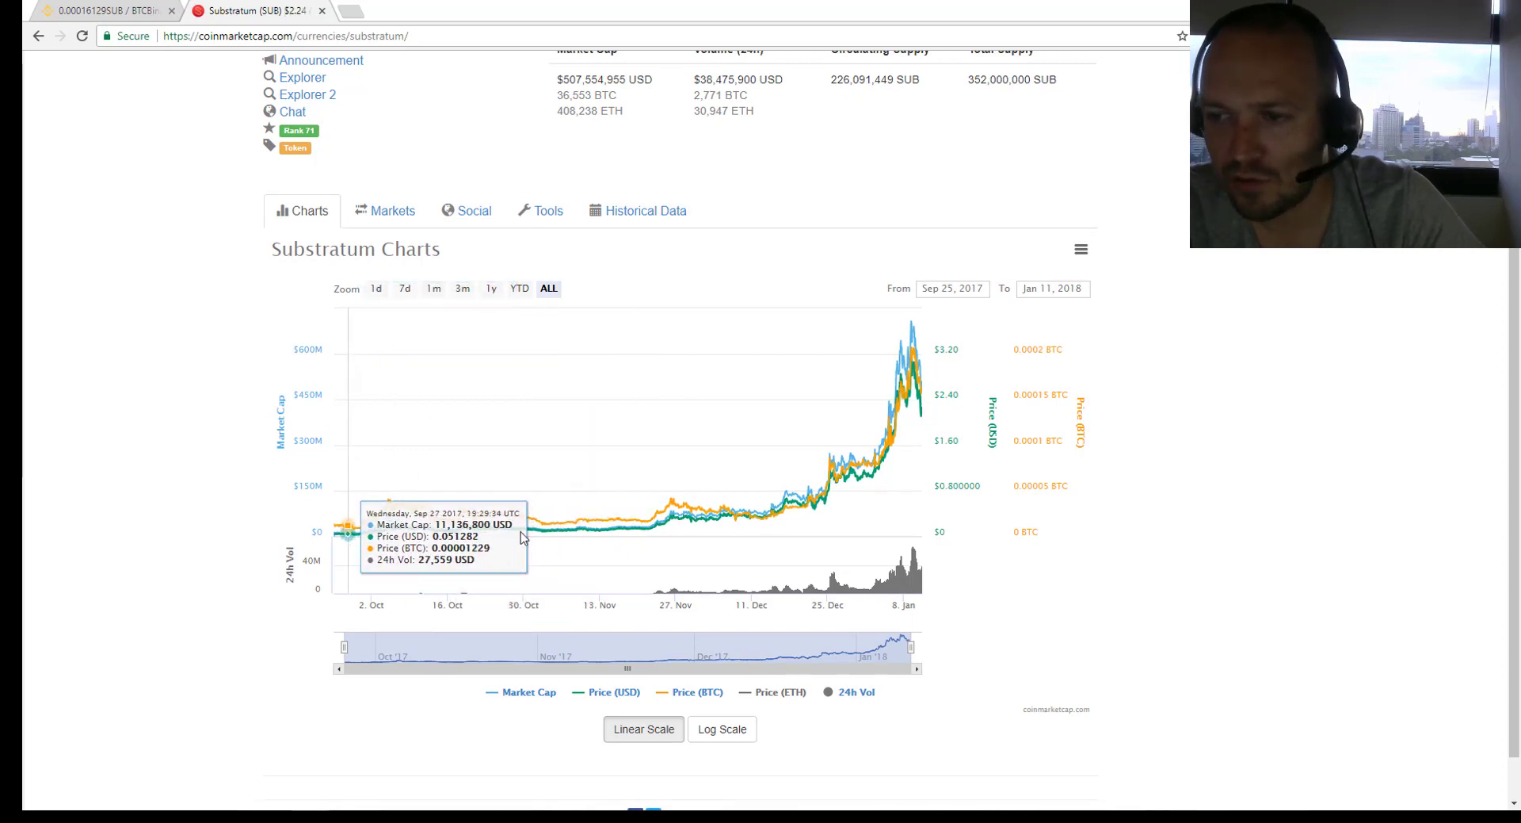
pyautogui.scroll(3, 680, 333)
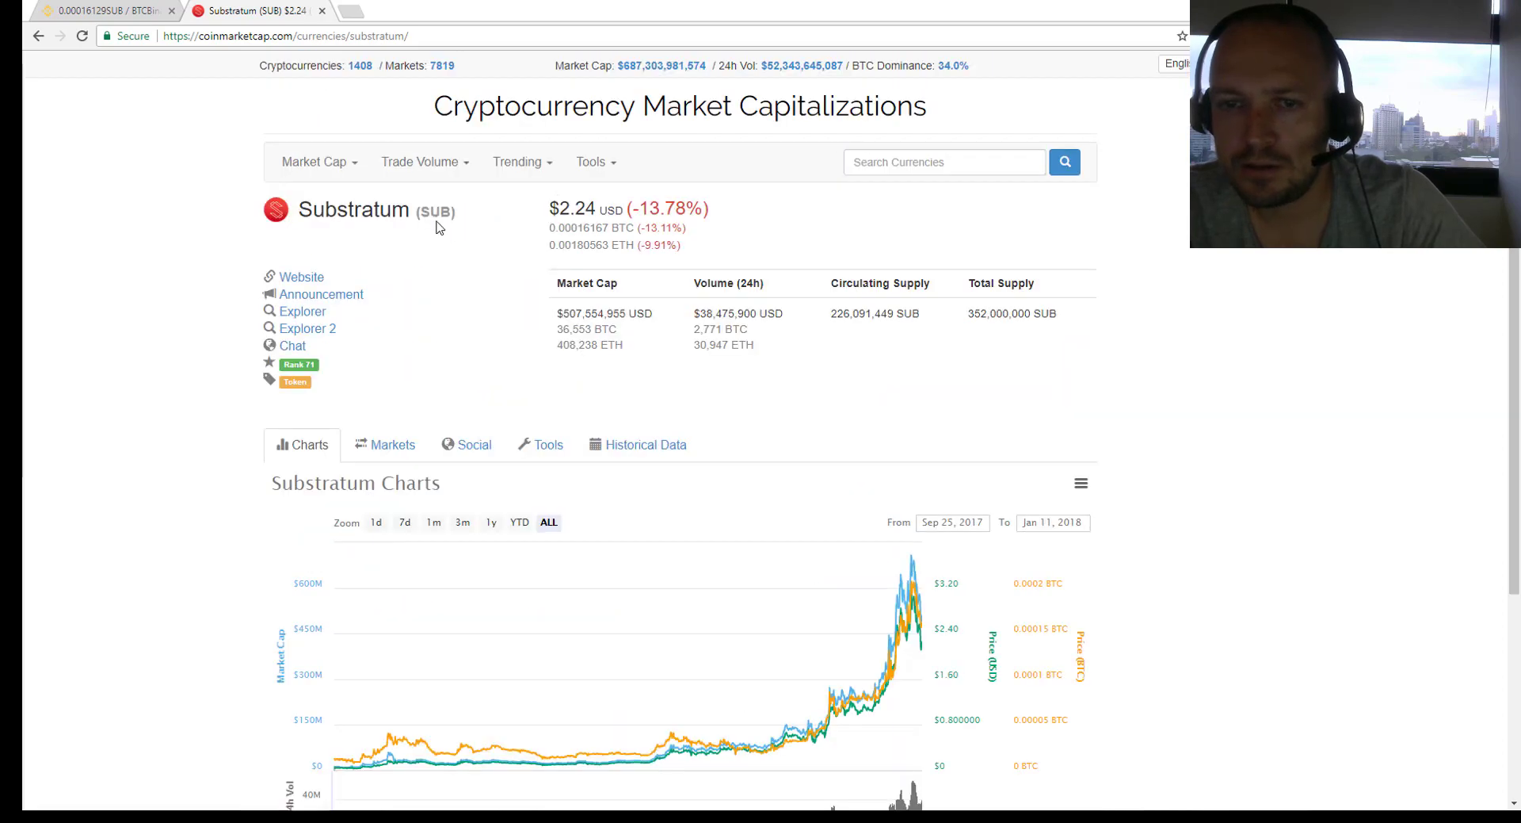
pyautogui.moveTo(413, 215); pyautogui.dragTo(294, 205)
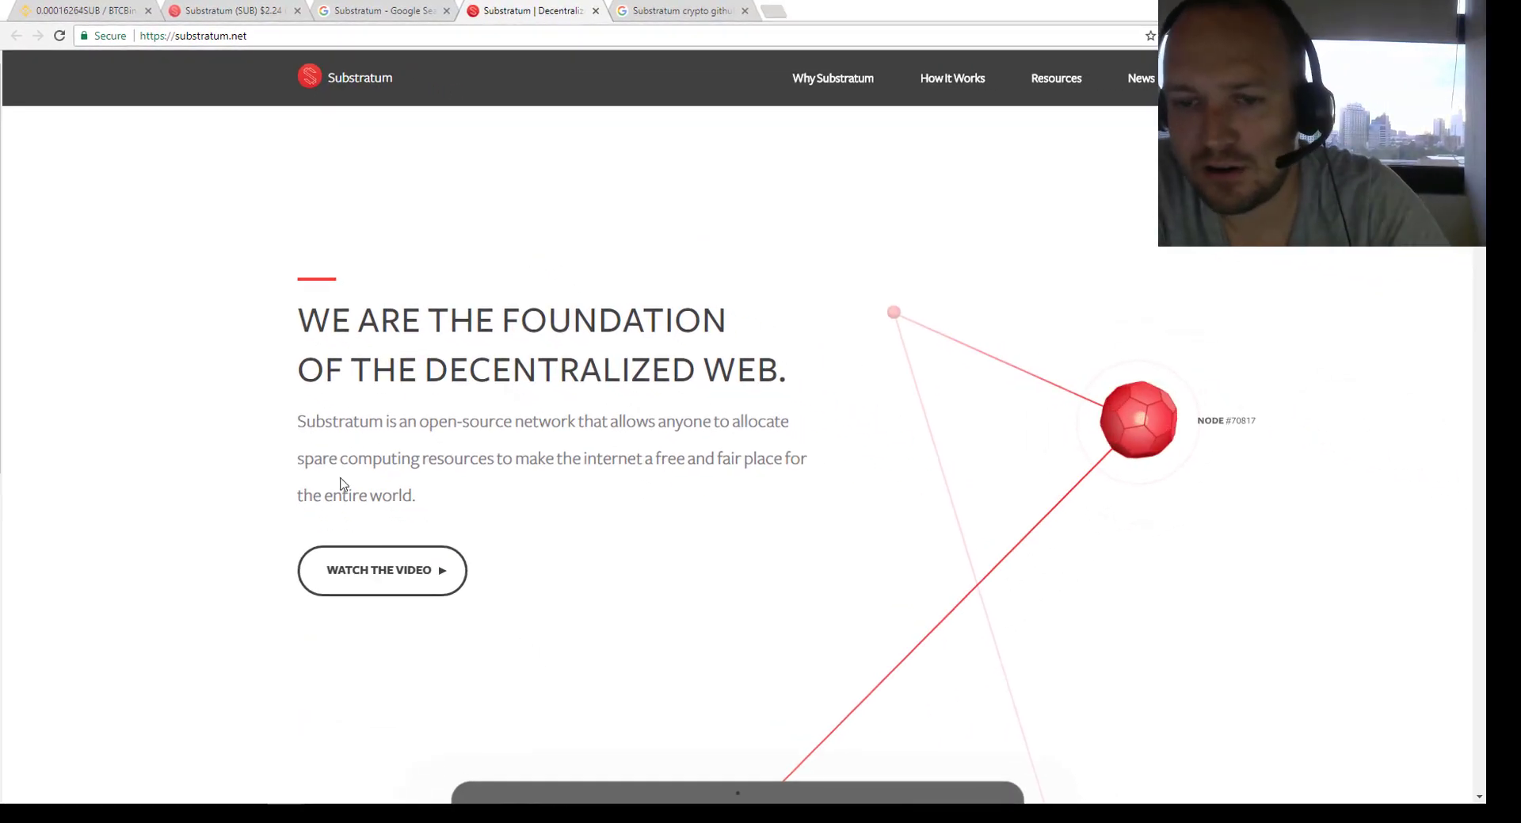
# Read through the substratum.net homepage, covering the project's purpose, node earnings, technology and coin sections, and return to its beginning
pyautogui.moveTo(341, 483); pyautogui.dragTo(375, 485)
pyautogui.click(367, 478)
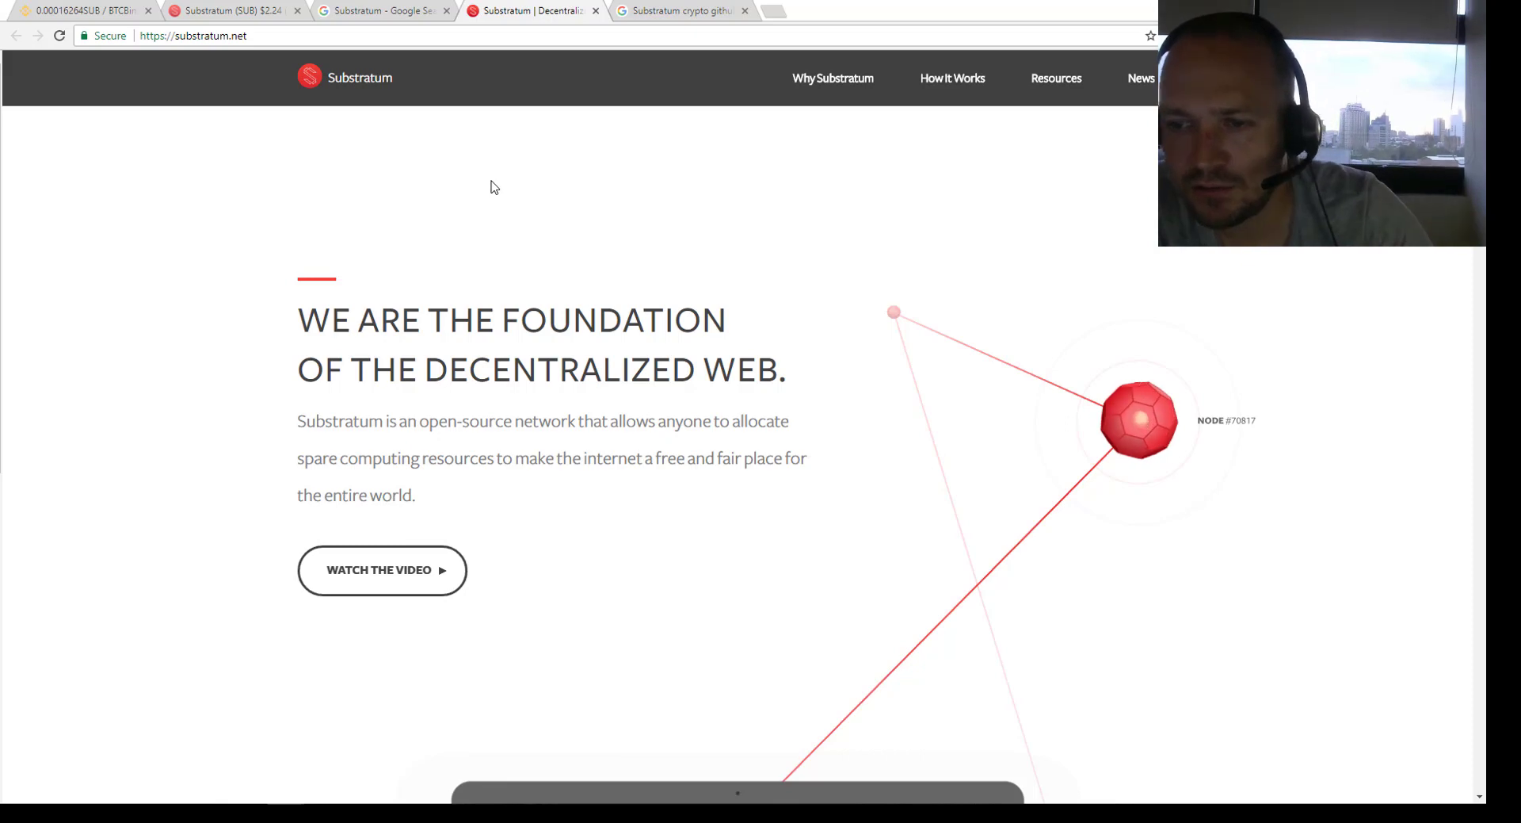
pyautogui.scroll(-9, 499, 277)
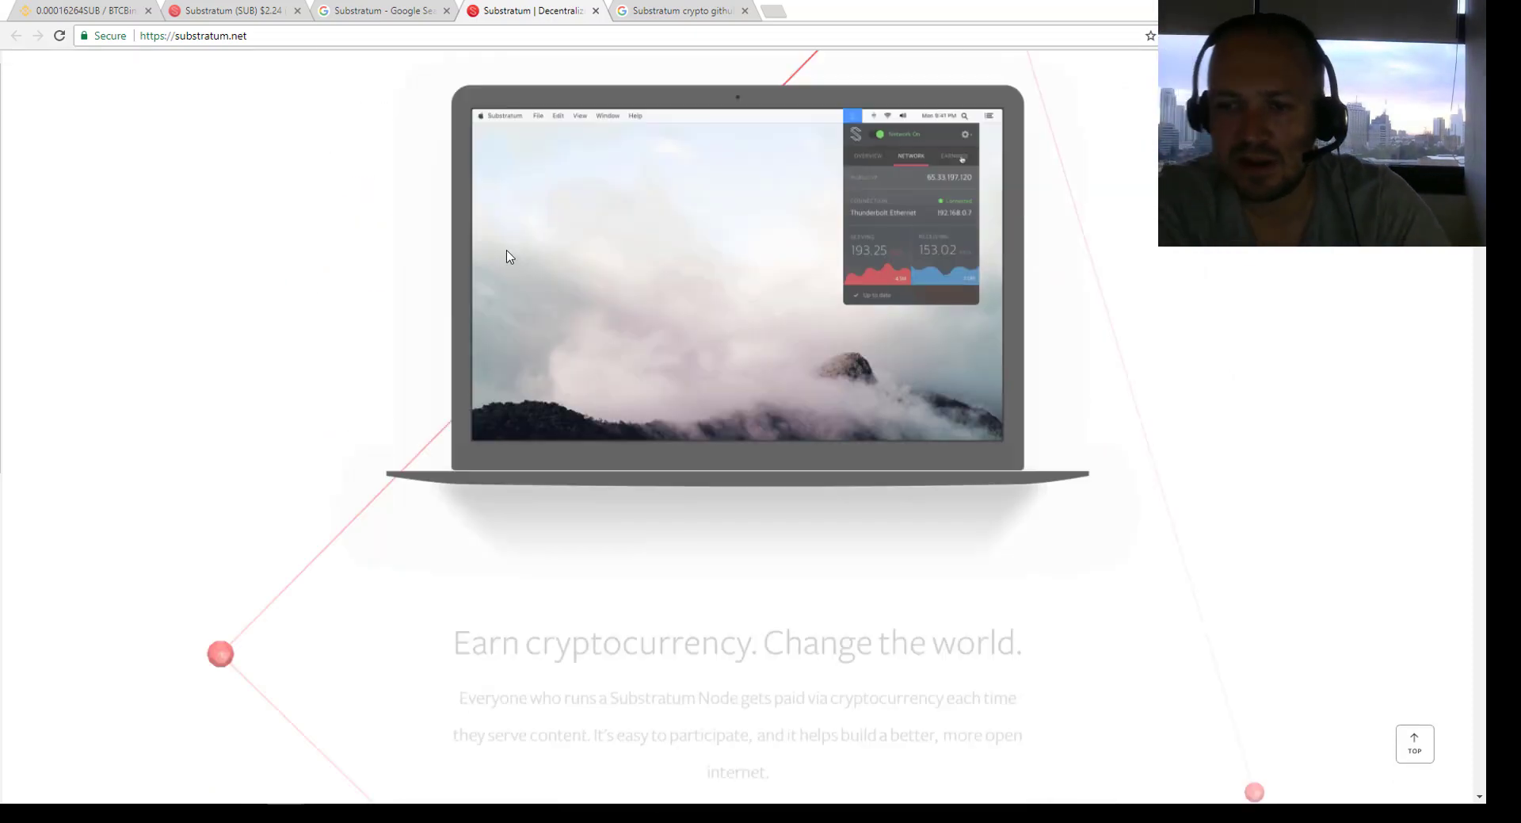
pyautogui.scroll(-6, 580, 297)
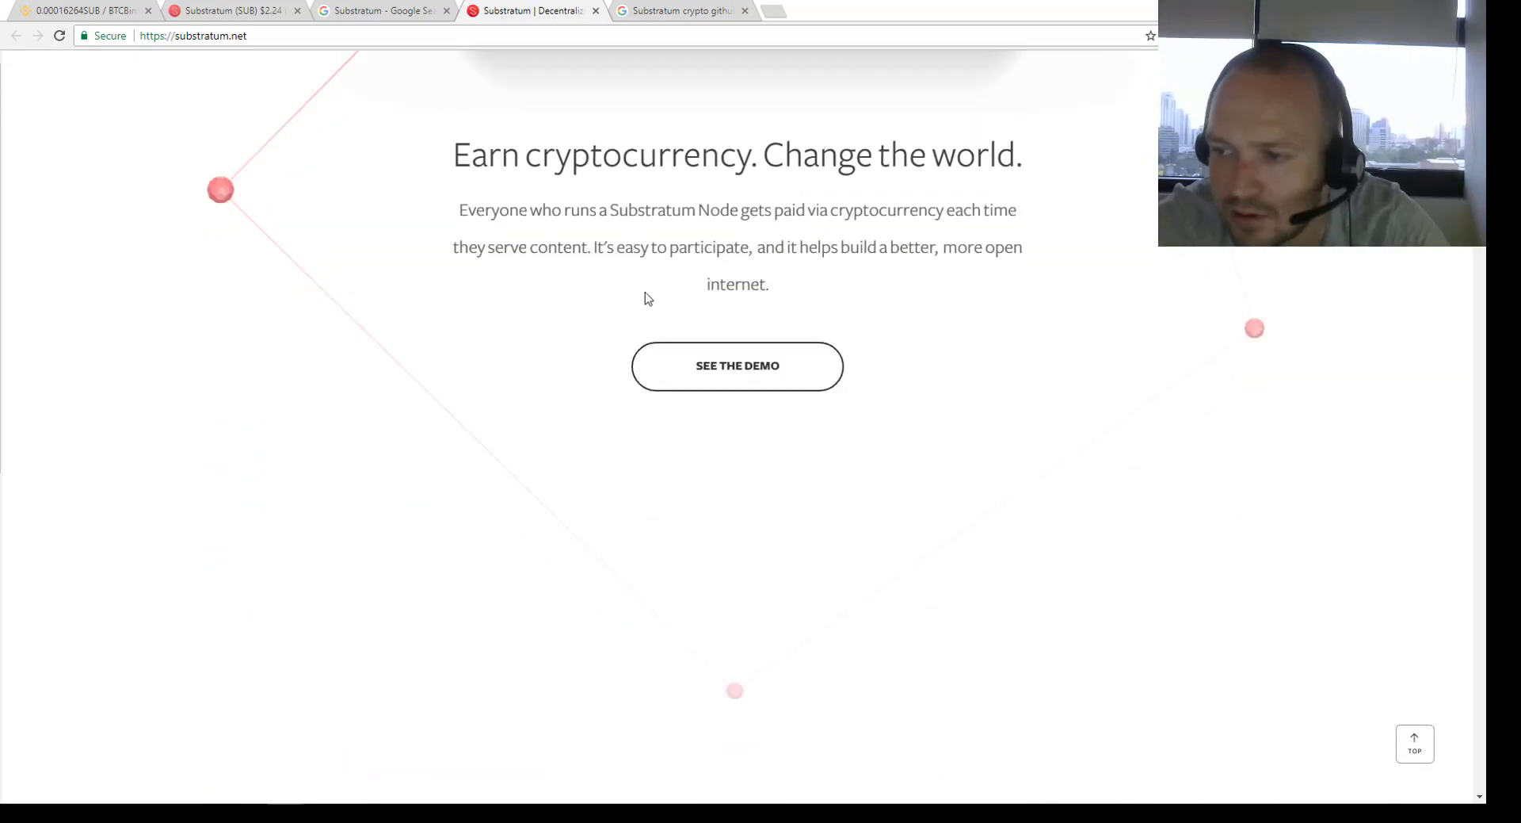
pyautogui.moveTo(638, 200); pyautogui.dragTo(614, 249)
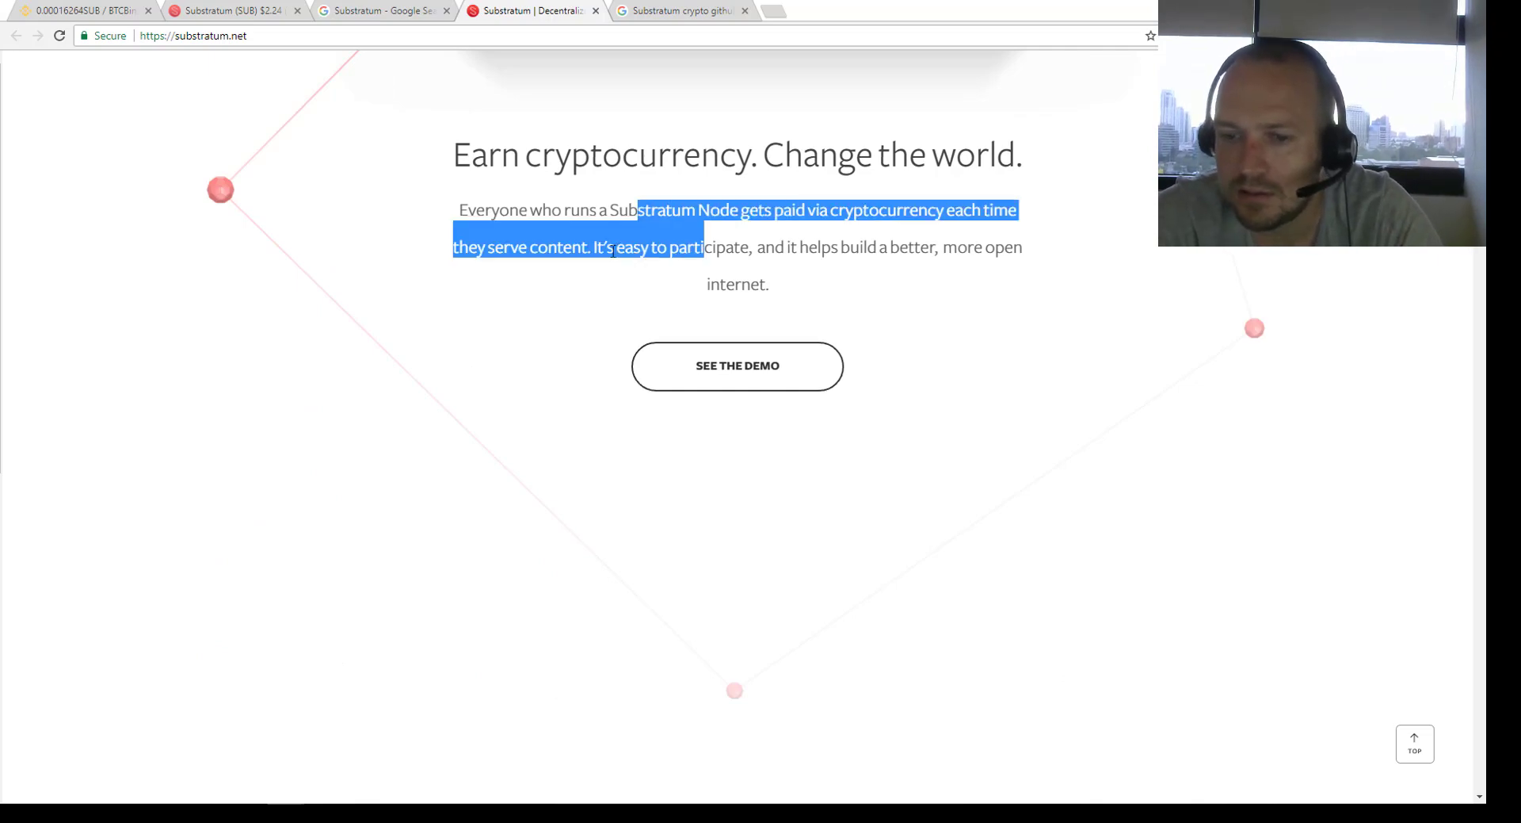
pyautogui.click(612, 251)
pyautogui.scroll(-12, 697, 236)
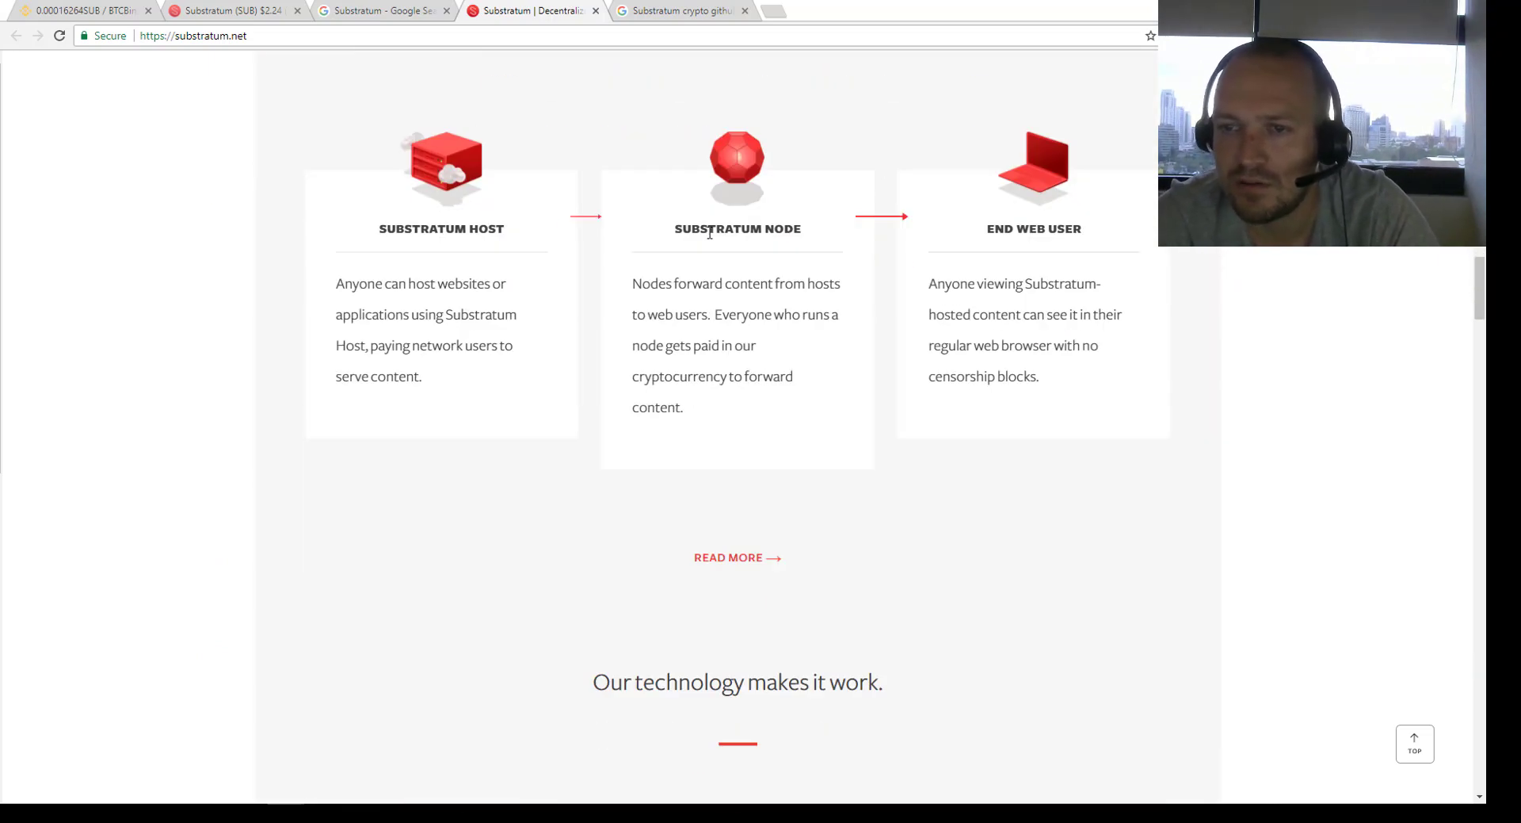
pyautogui.scroll(-12, 709, 232)
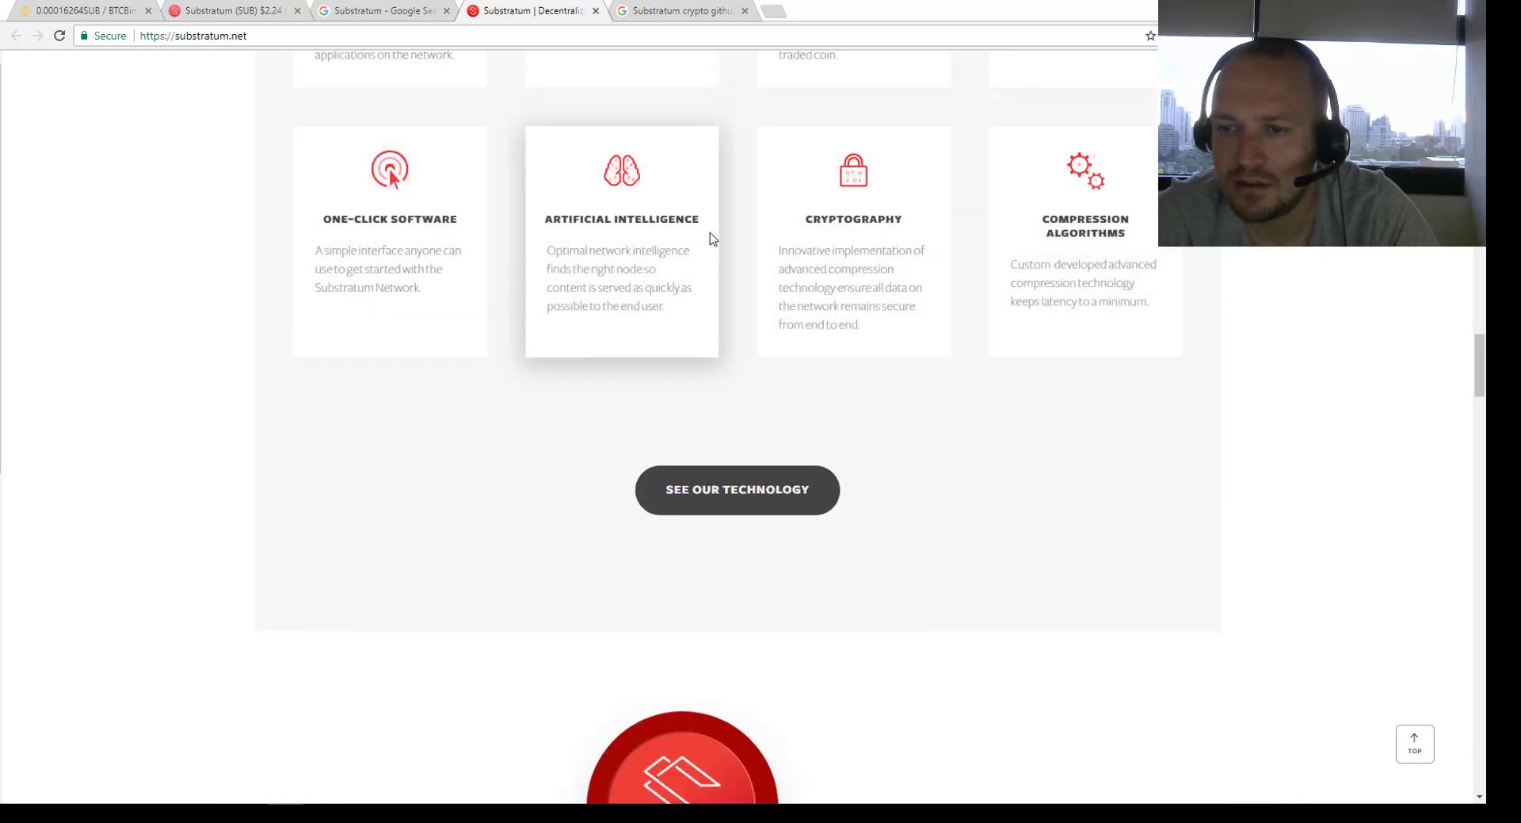
pyautogui.scroll(-9, 721, 290)
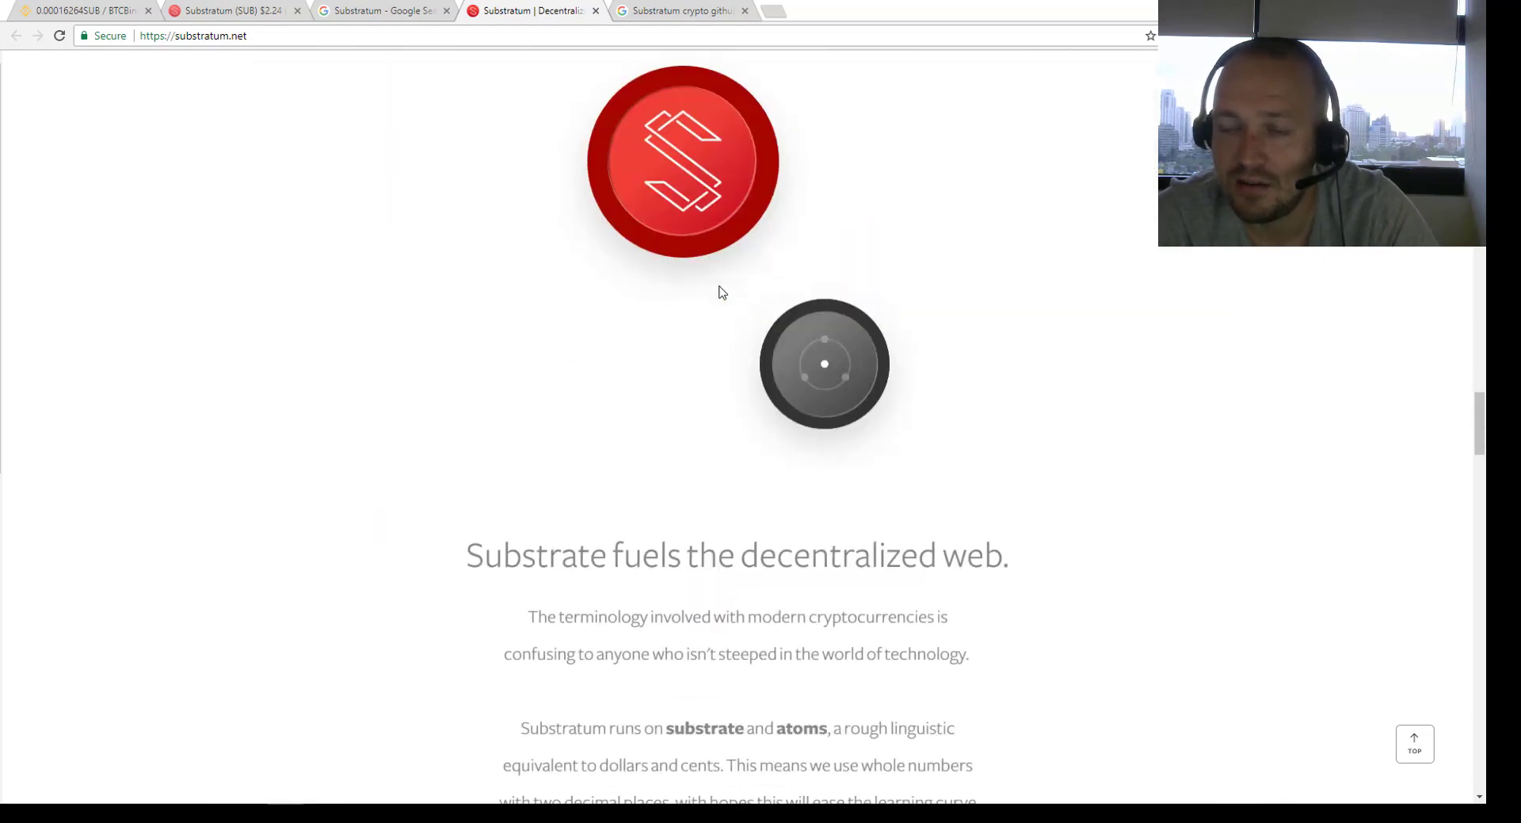
pyautogui.scroll(18, 722, 290)
pyautogui.scroll(5, 717, 380)
pyautogui.scroll(3, 680, 380)
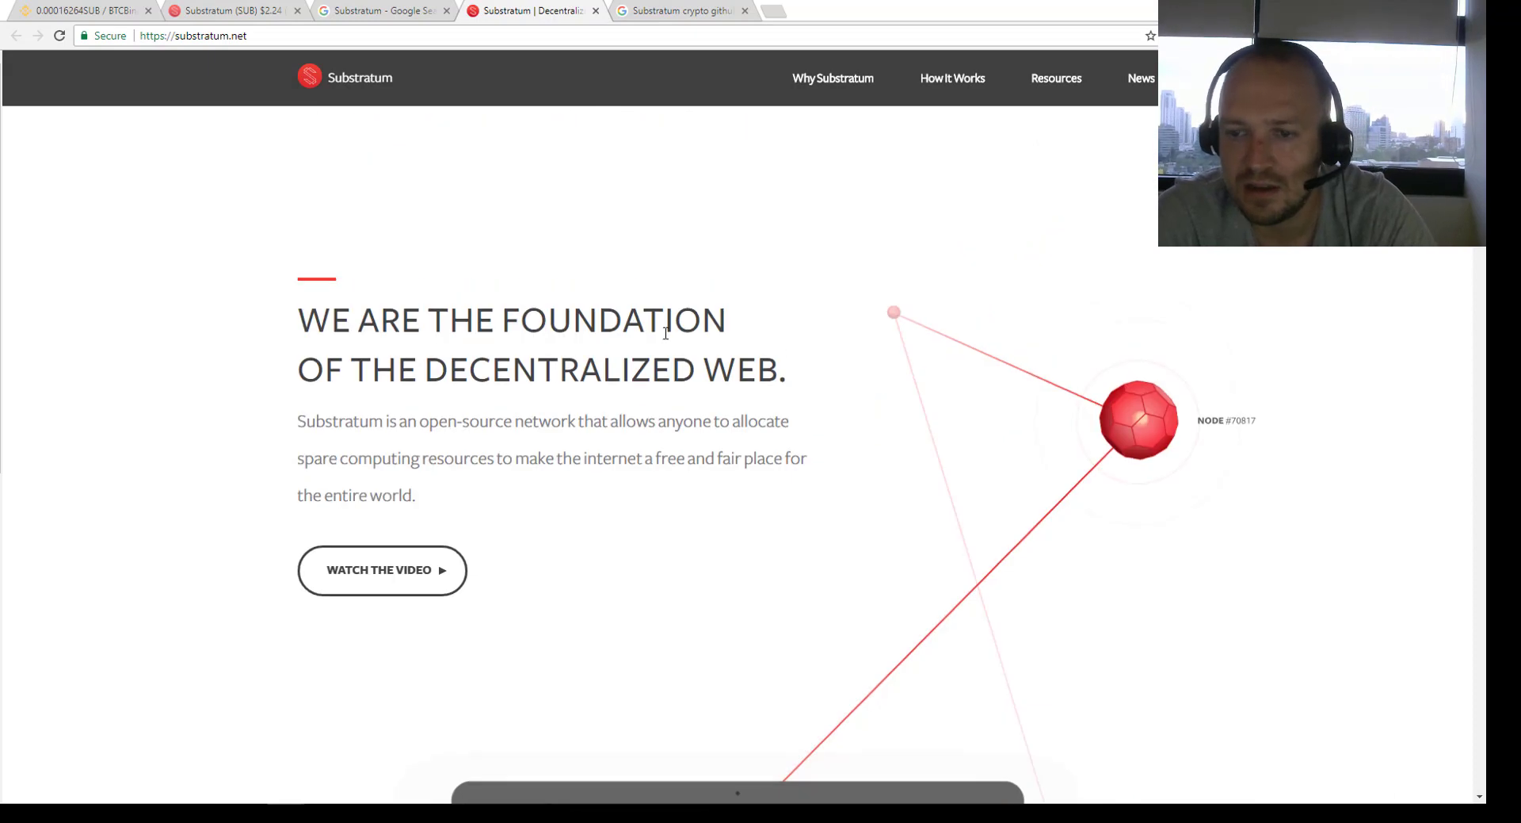
# Set Substratum's coinmarketcap.com chart to the 1d range and compare it with the SUB/BTC chart on Binance
pyautogui.click(264, 10)
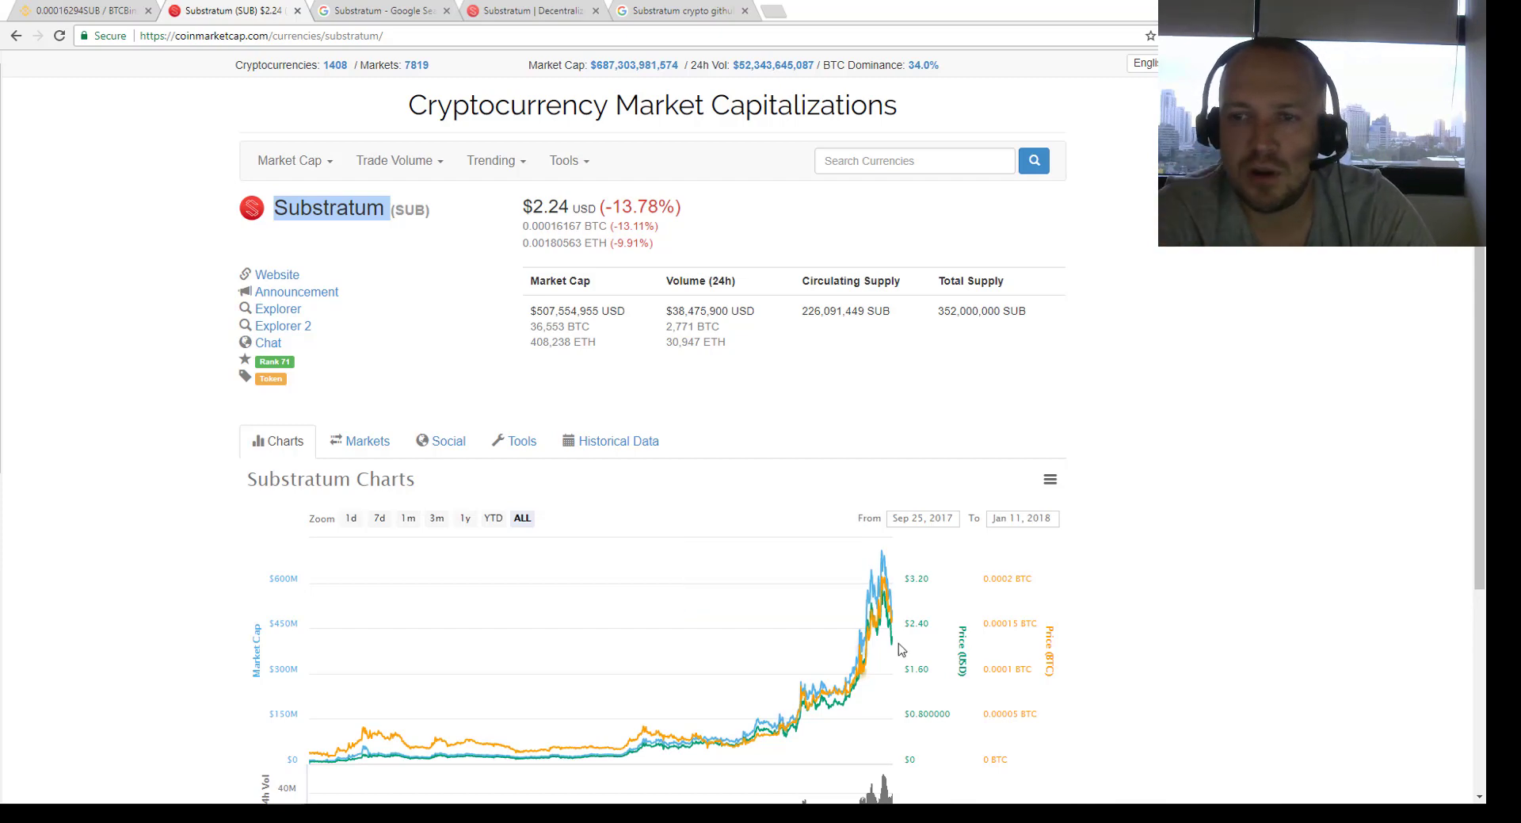
pyautogui.moveTo(895, 646)
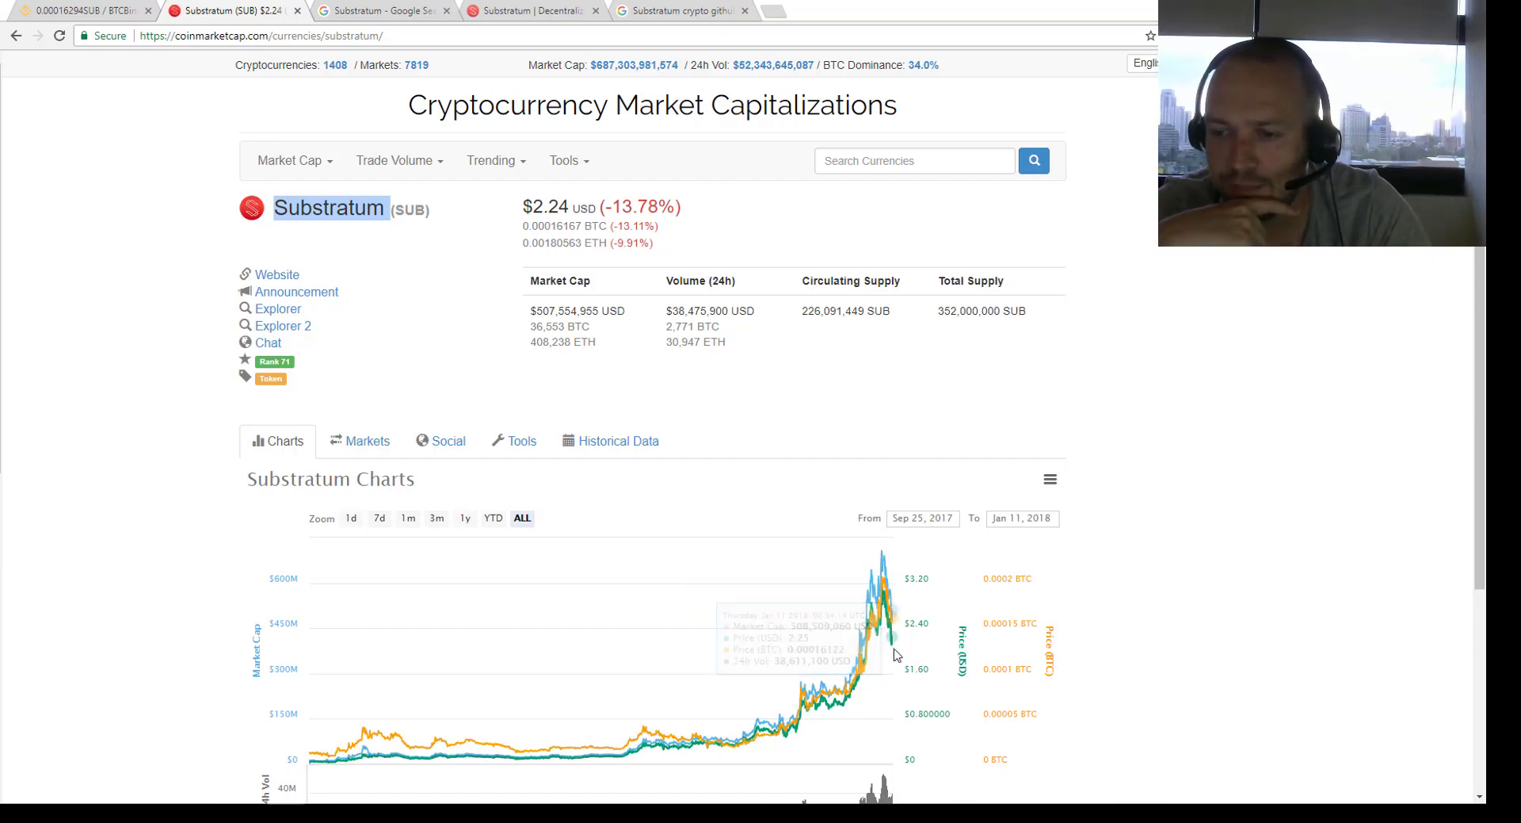
pyautogui.click(353, 525)
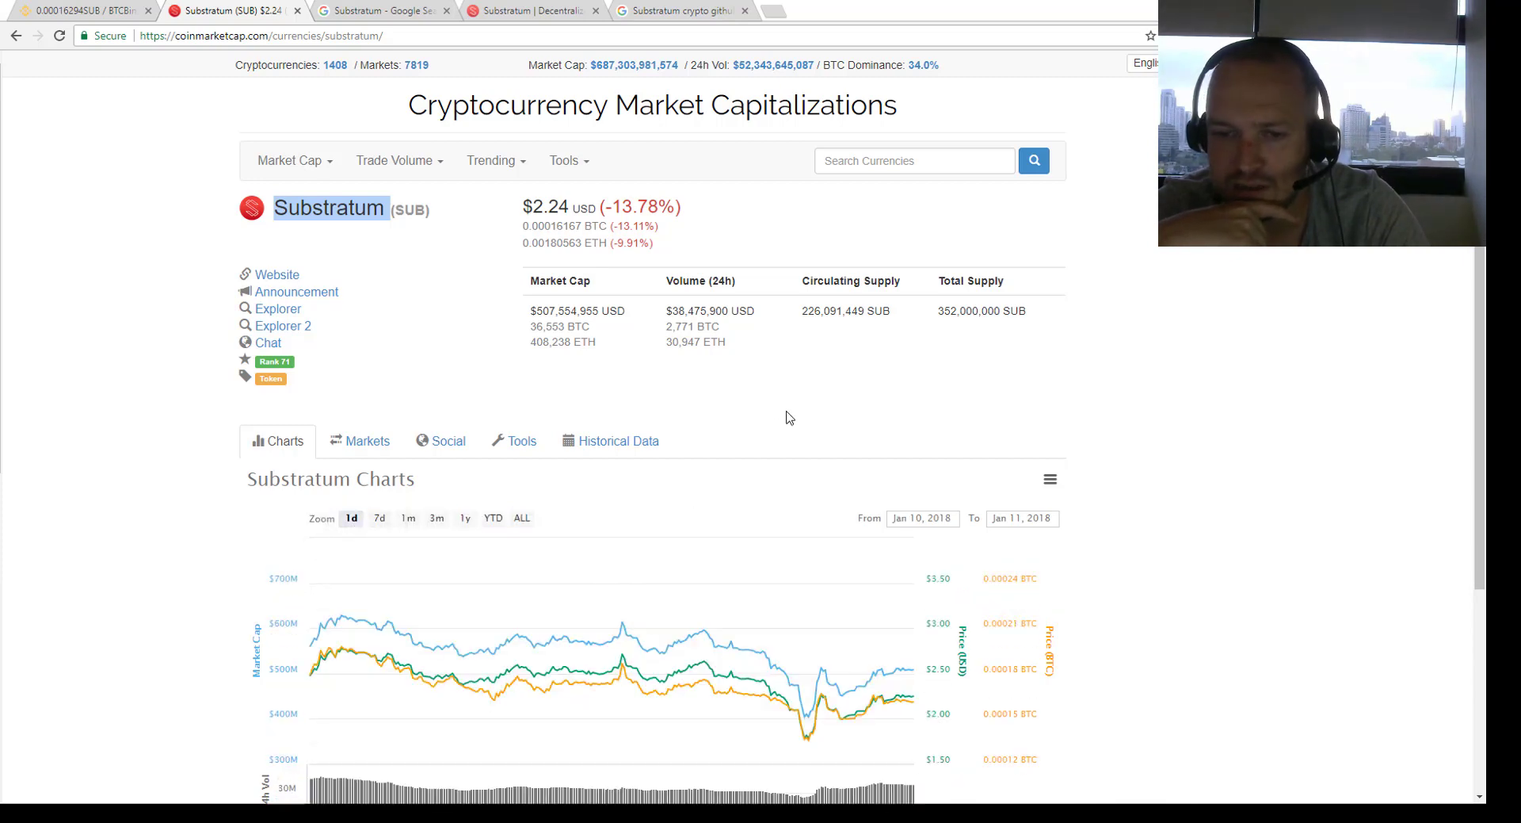
pyautogui.scroll(-3, 789, 417)
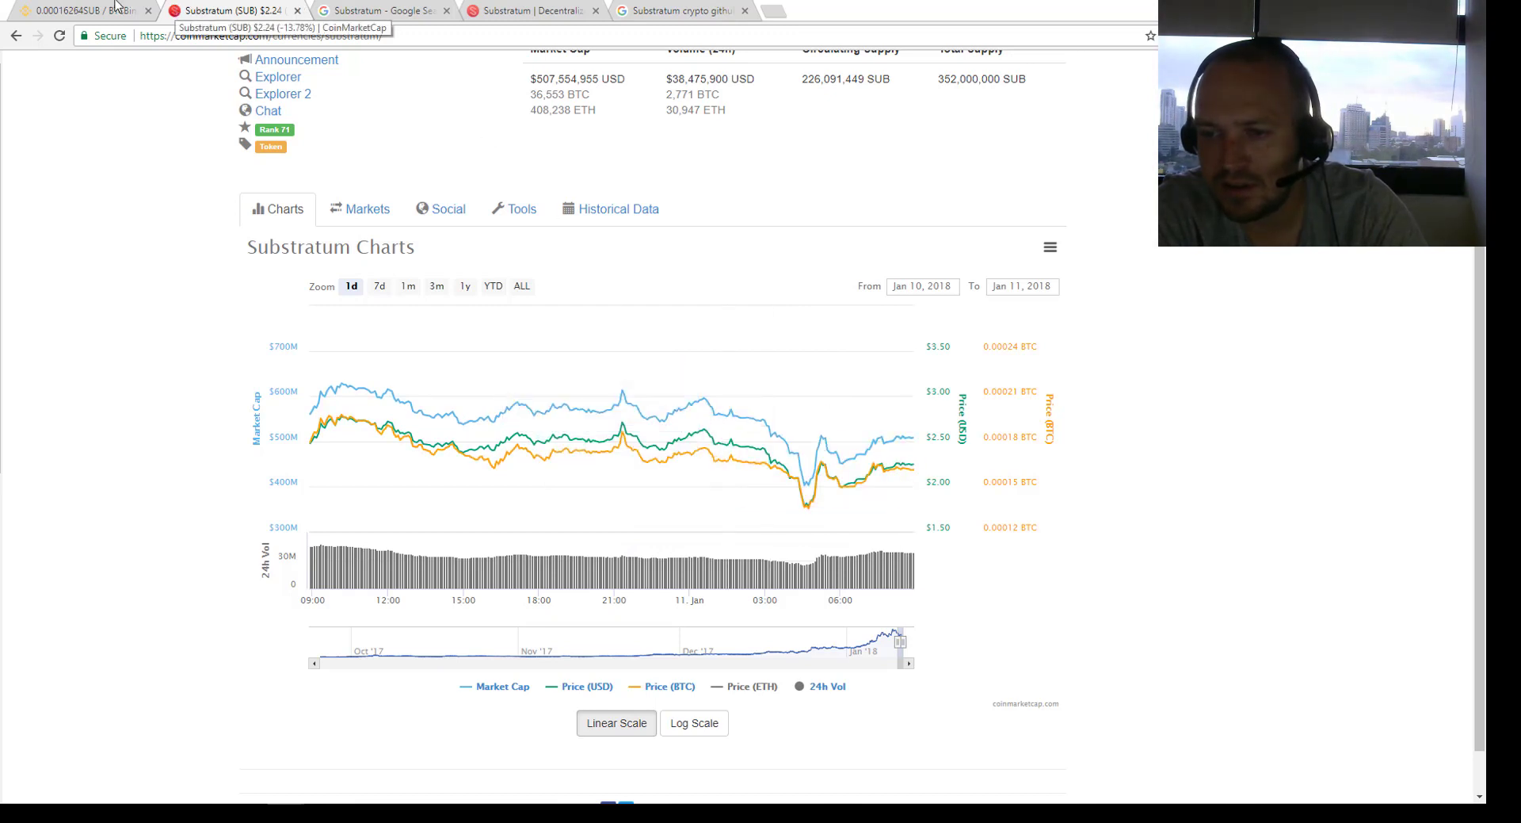
pyautogui.click(84, 10)
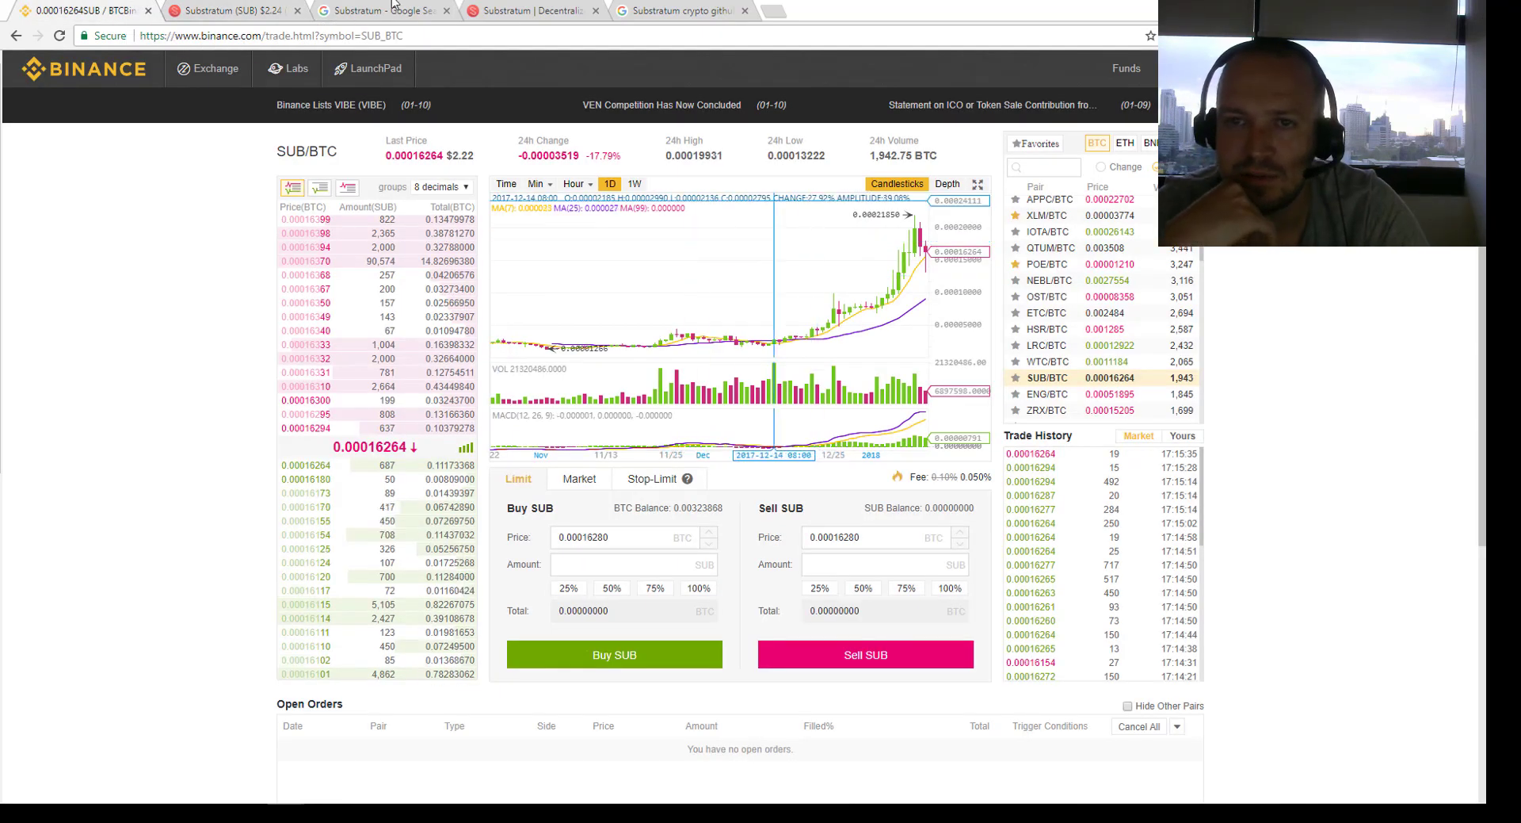
# Look through the Google News results for Substratum and return to its coinmarketcap.com page
pyautogui.click(381, 8)
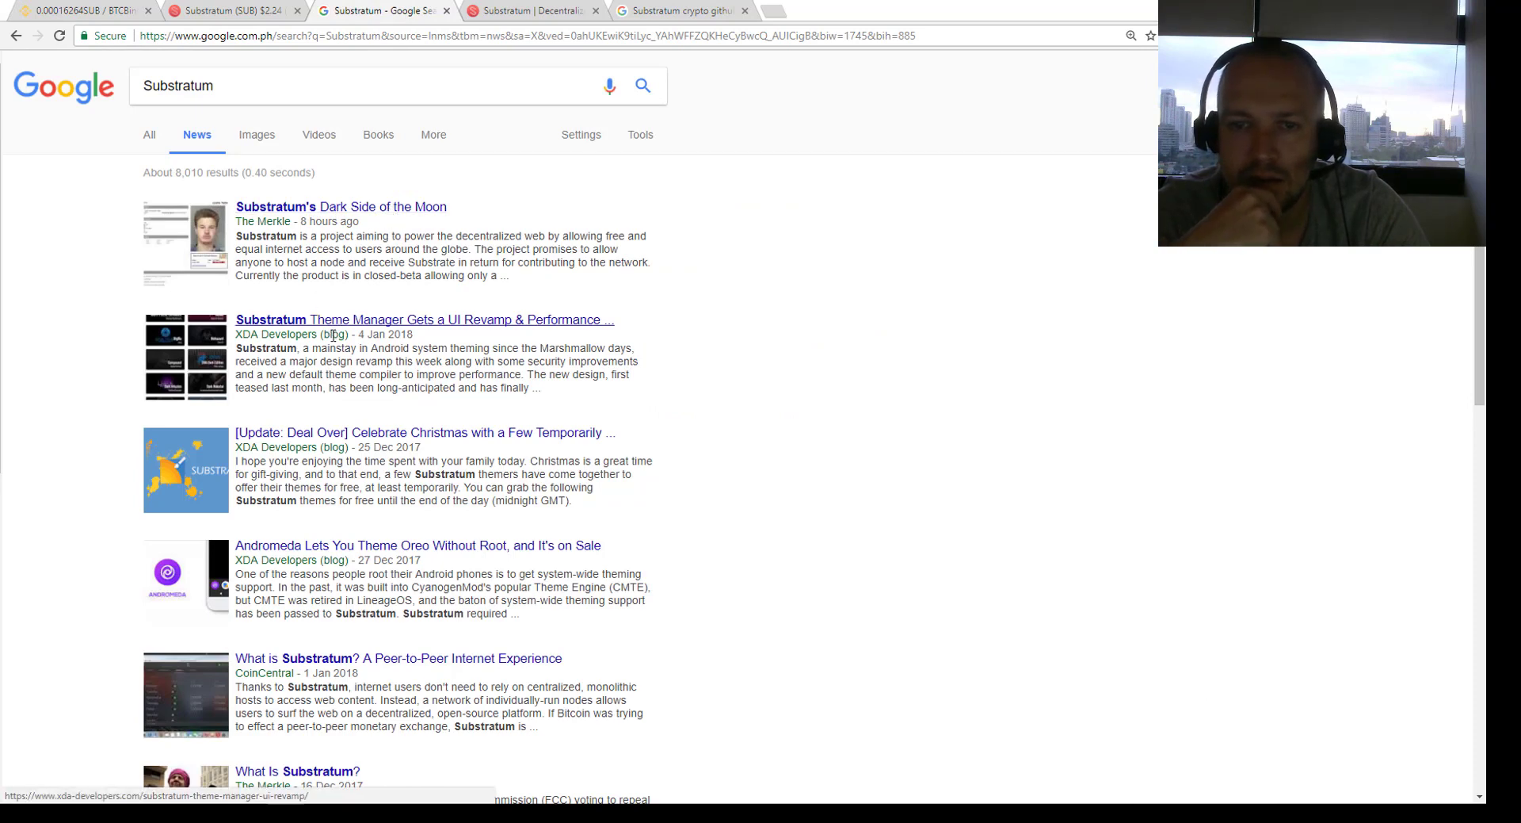
pyautogui.scroll(-2, 312, 456)
pyautogui.scroll(-1, 311, 455)
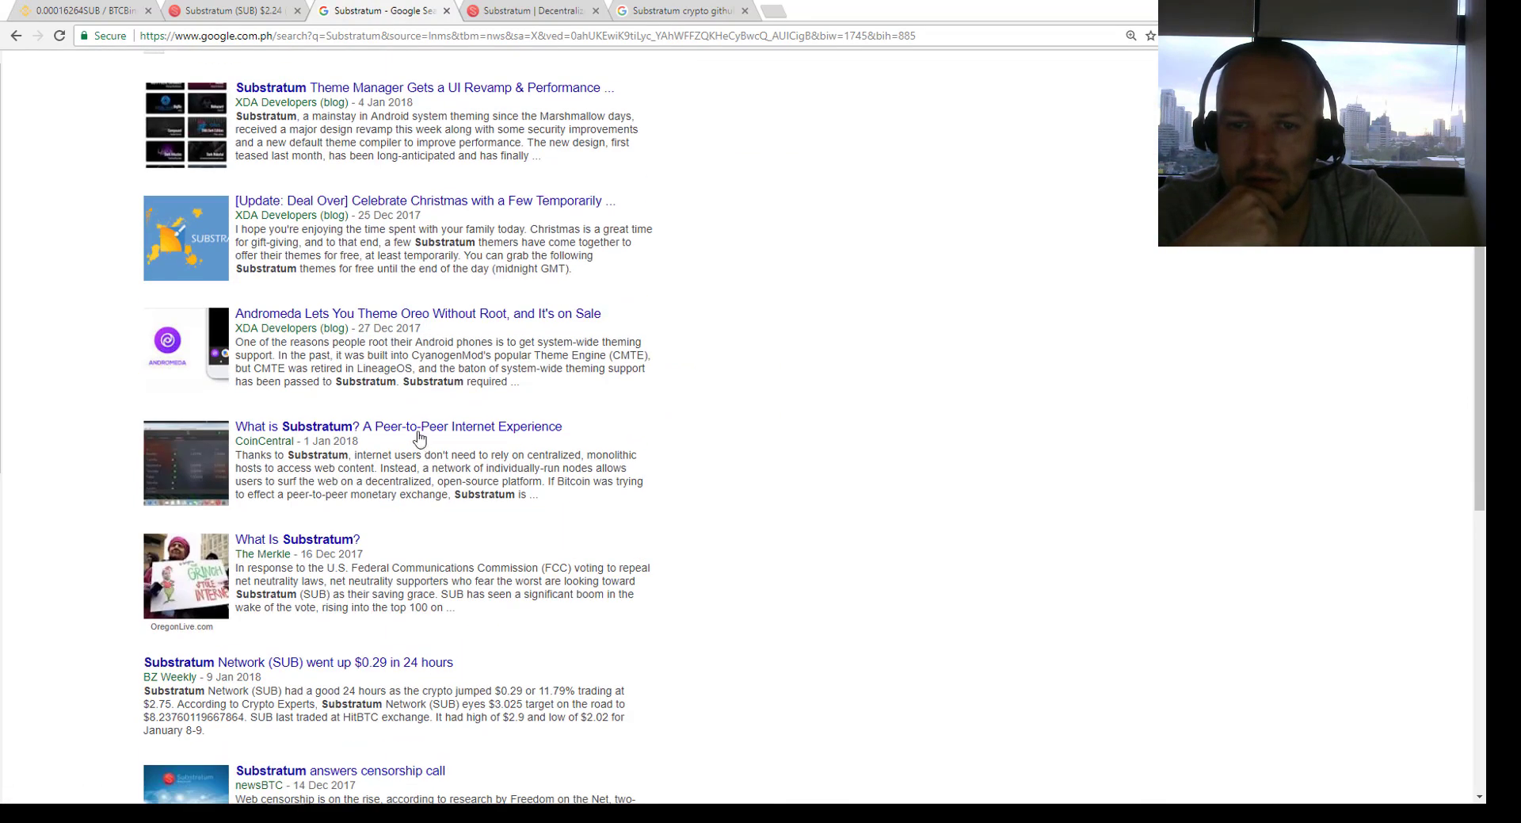
pyautogui.scroll(-3, 419, 437)
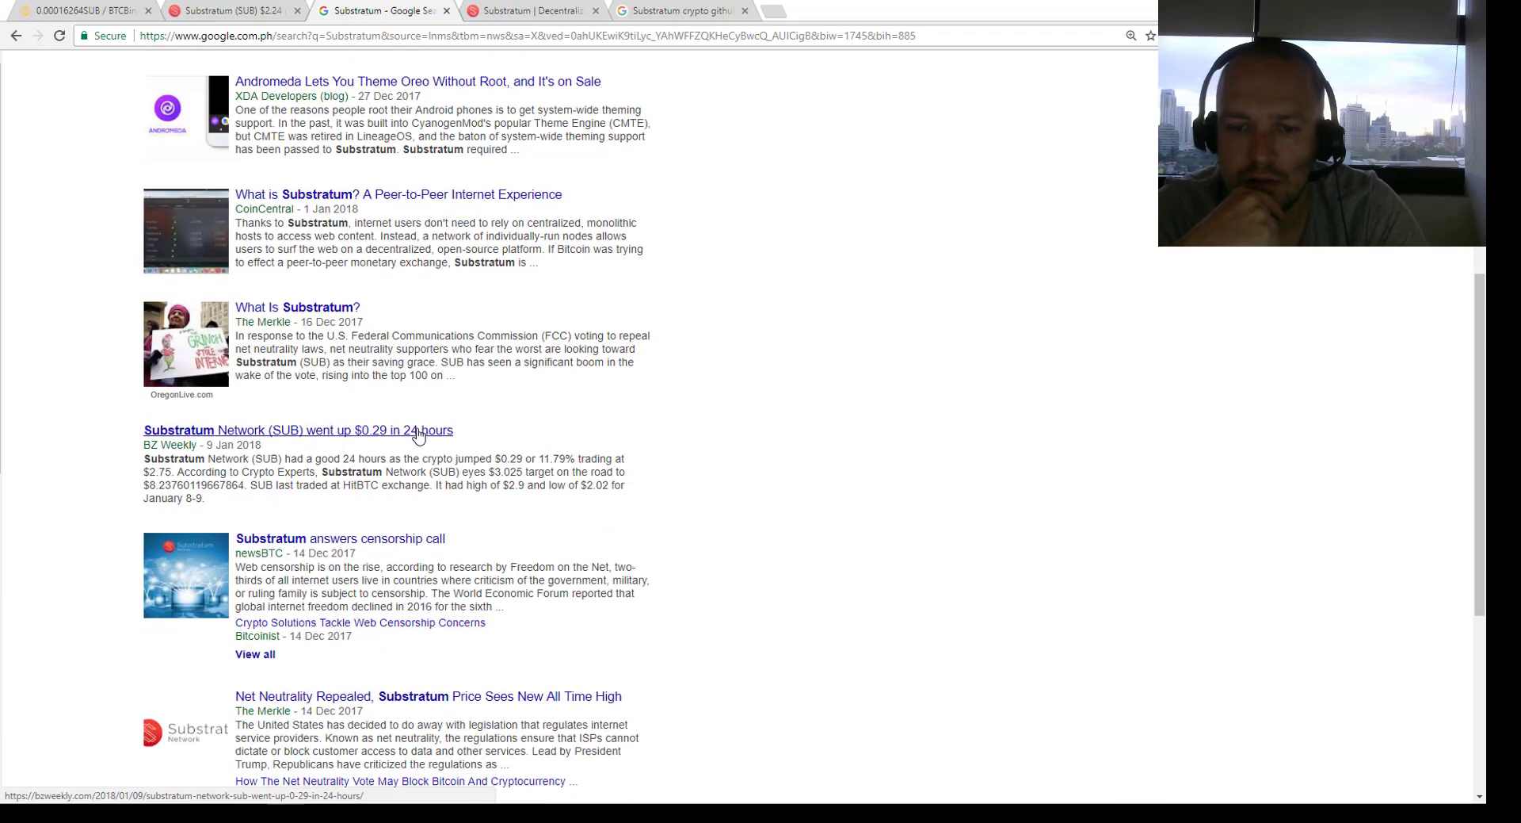
pyautogui.scroll(-5, 420, 436)
pyautogui.scroll(9, 420, 427)
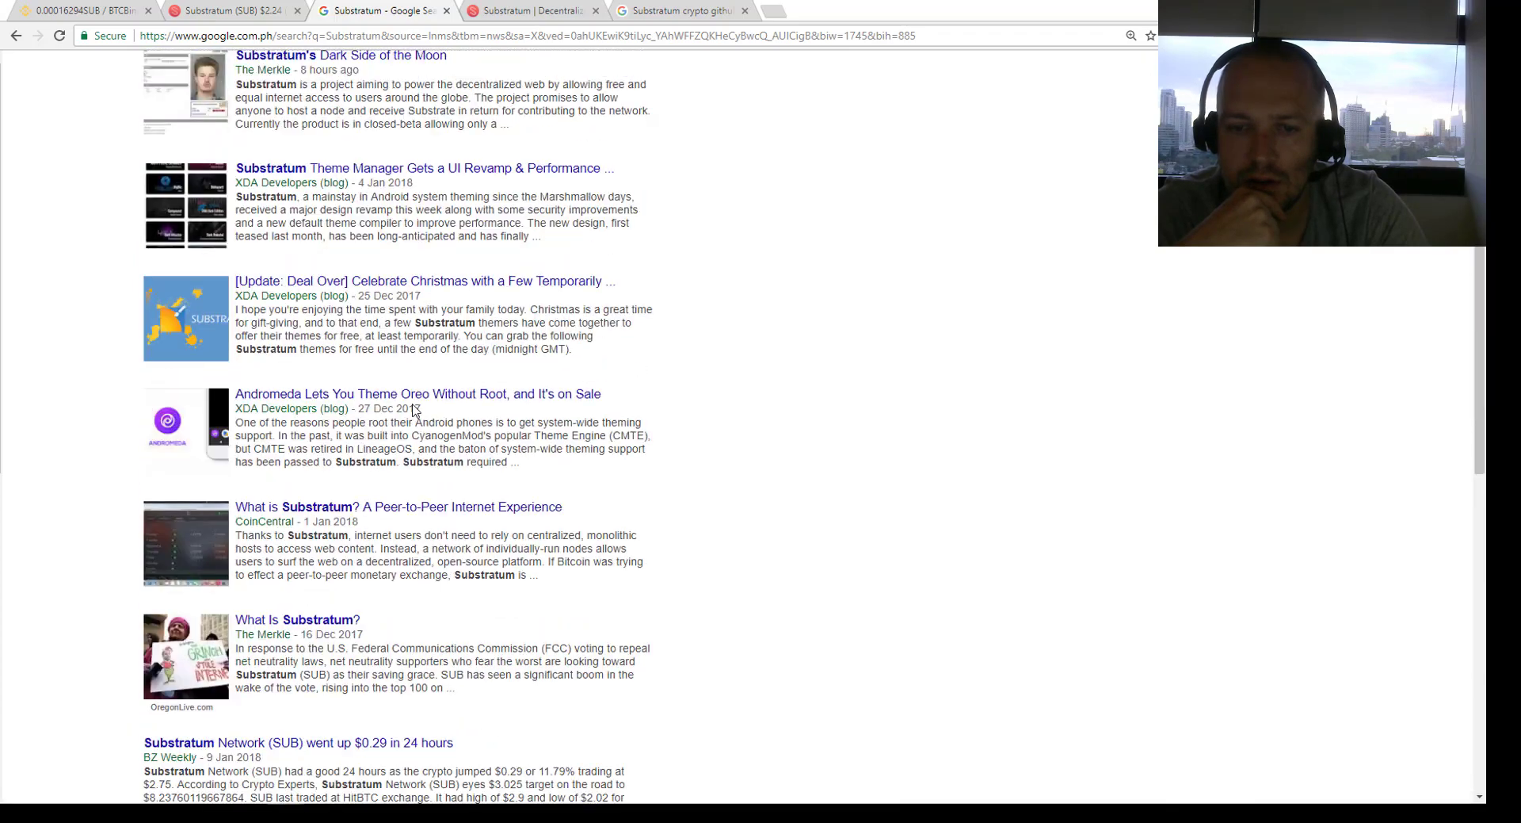
pyautogui.scroll(2, 412, 408)
pyautogui.click(212, 9)
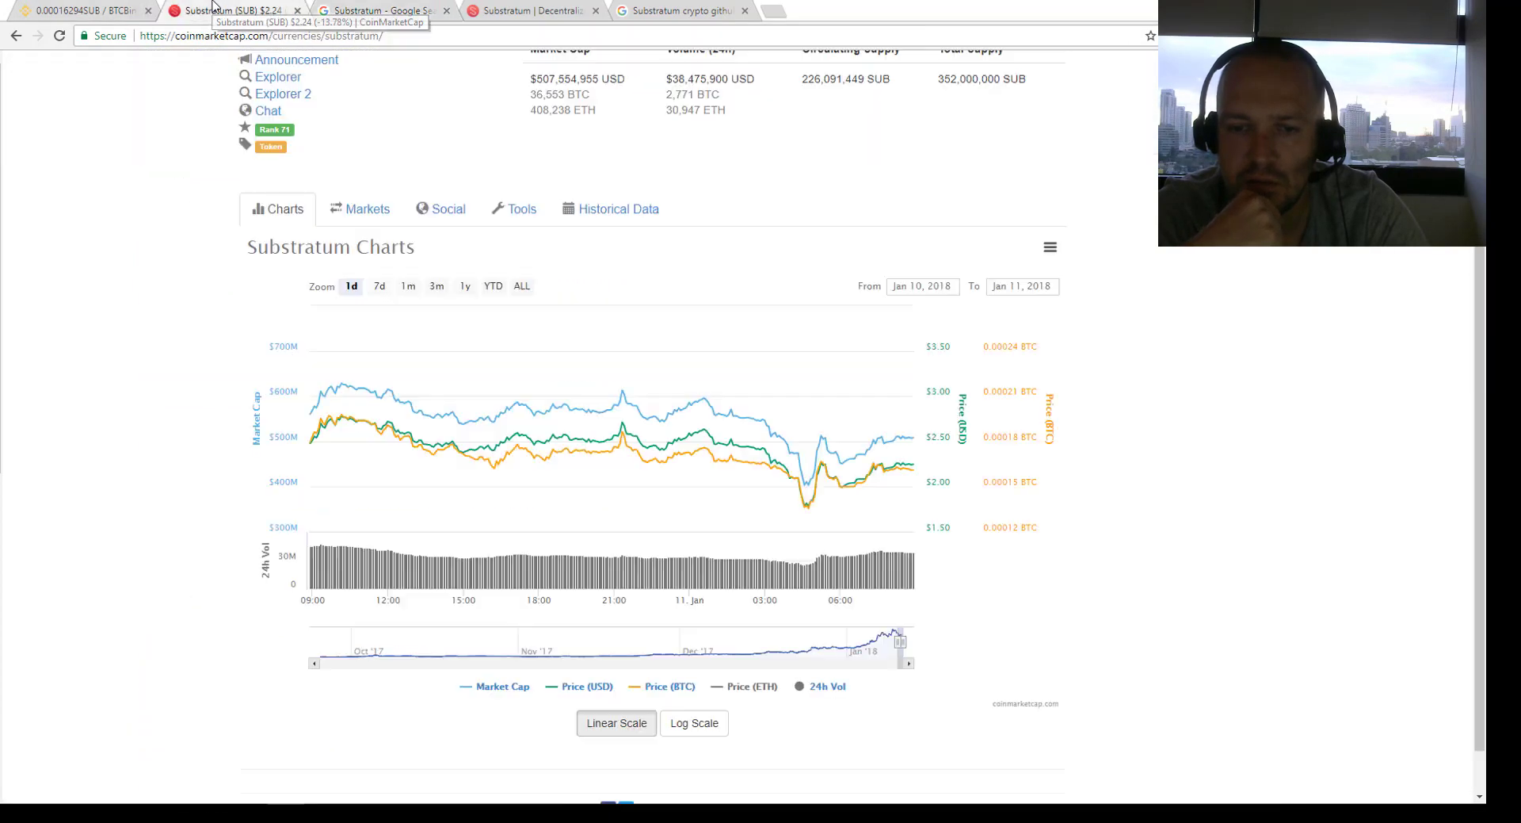
# Switch to Binance's SUB/BTC page, show the depth chart and place a limit buy for 100% of the balance, 19 SUB at 0.00016264 BTC
pyautogui.click(80, 9)
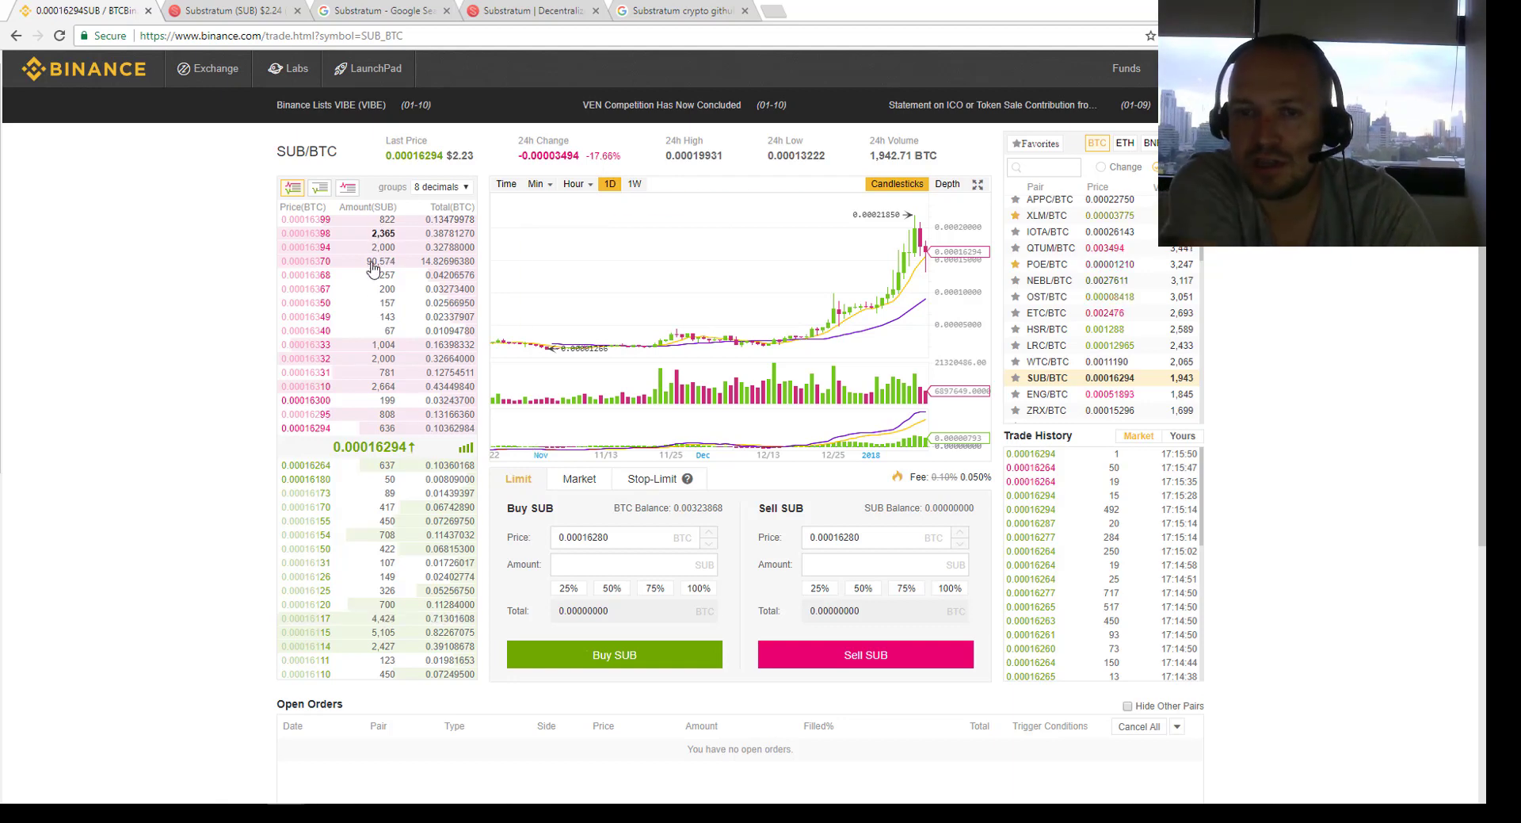
pyautogui.click(939, 186)
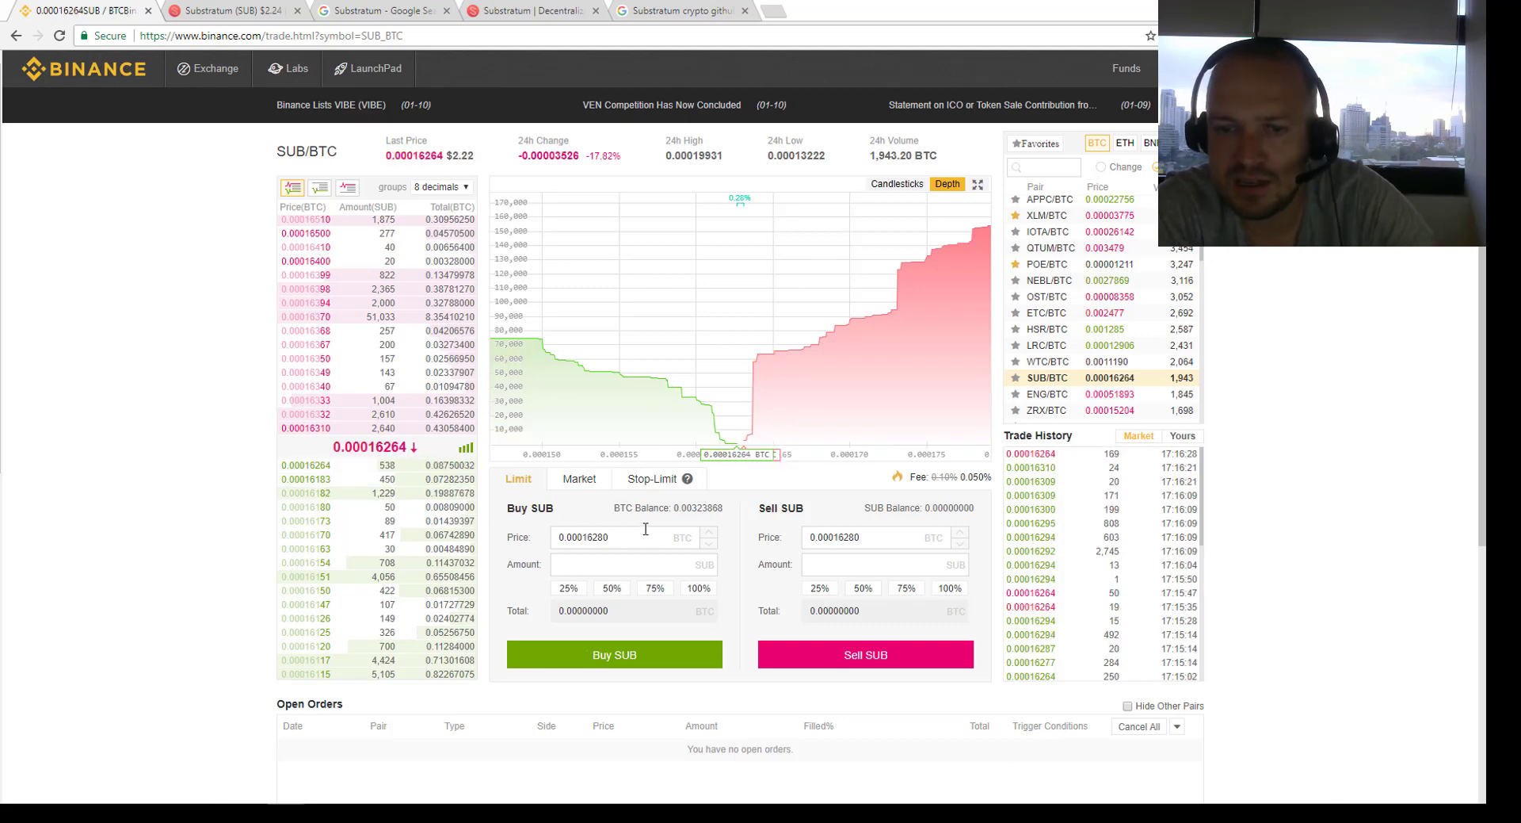
pyautogui.click(703, 593)
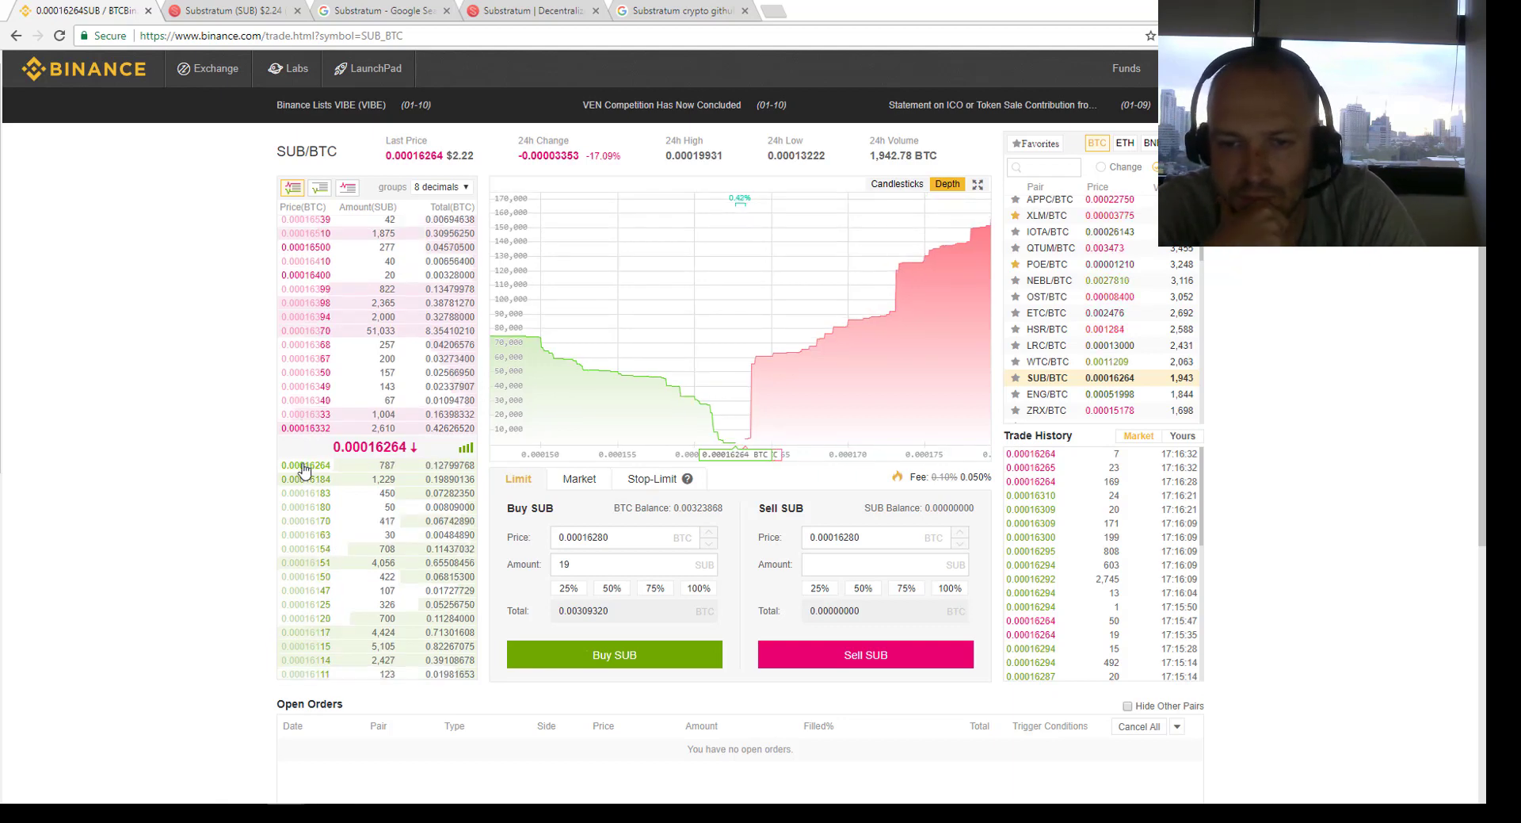
pyautogui.click(315, 484)
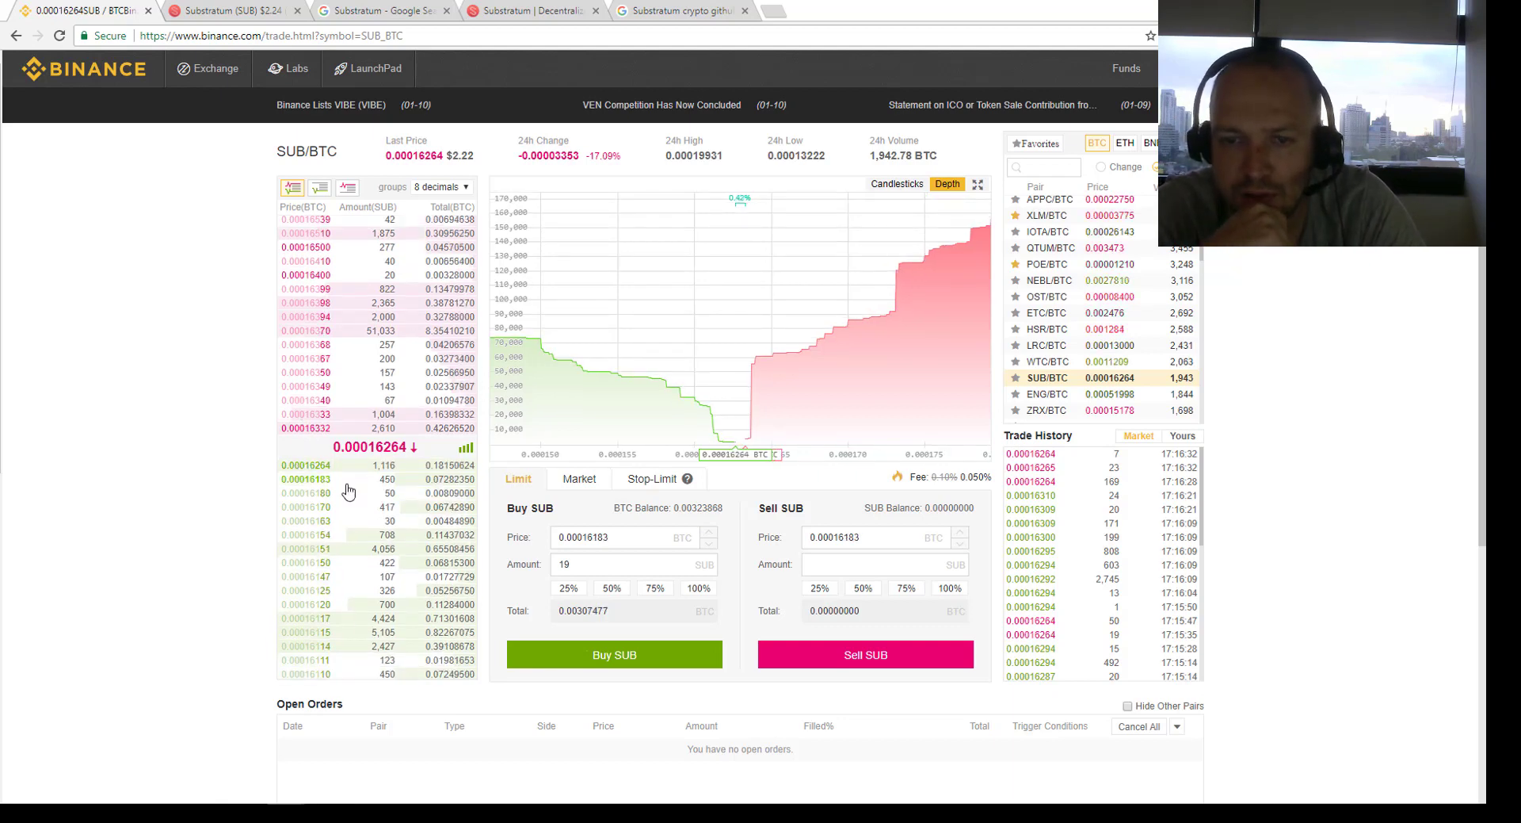
pyautogui.click(320, 480)
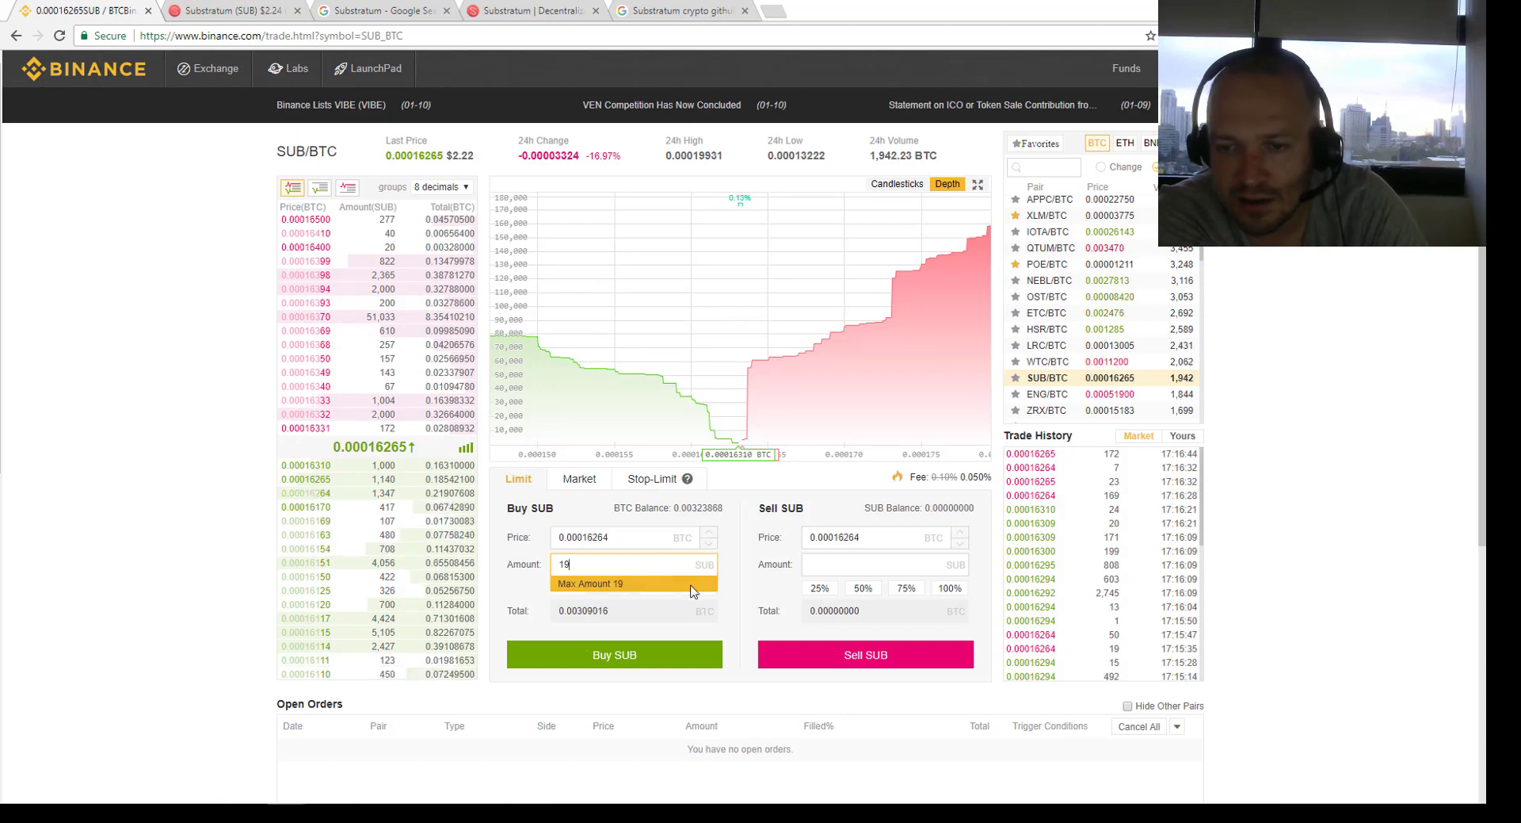
pyautogui.click(633, 534)
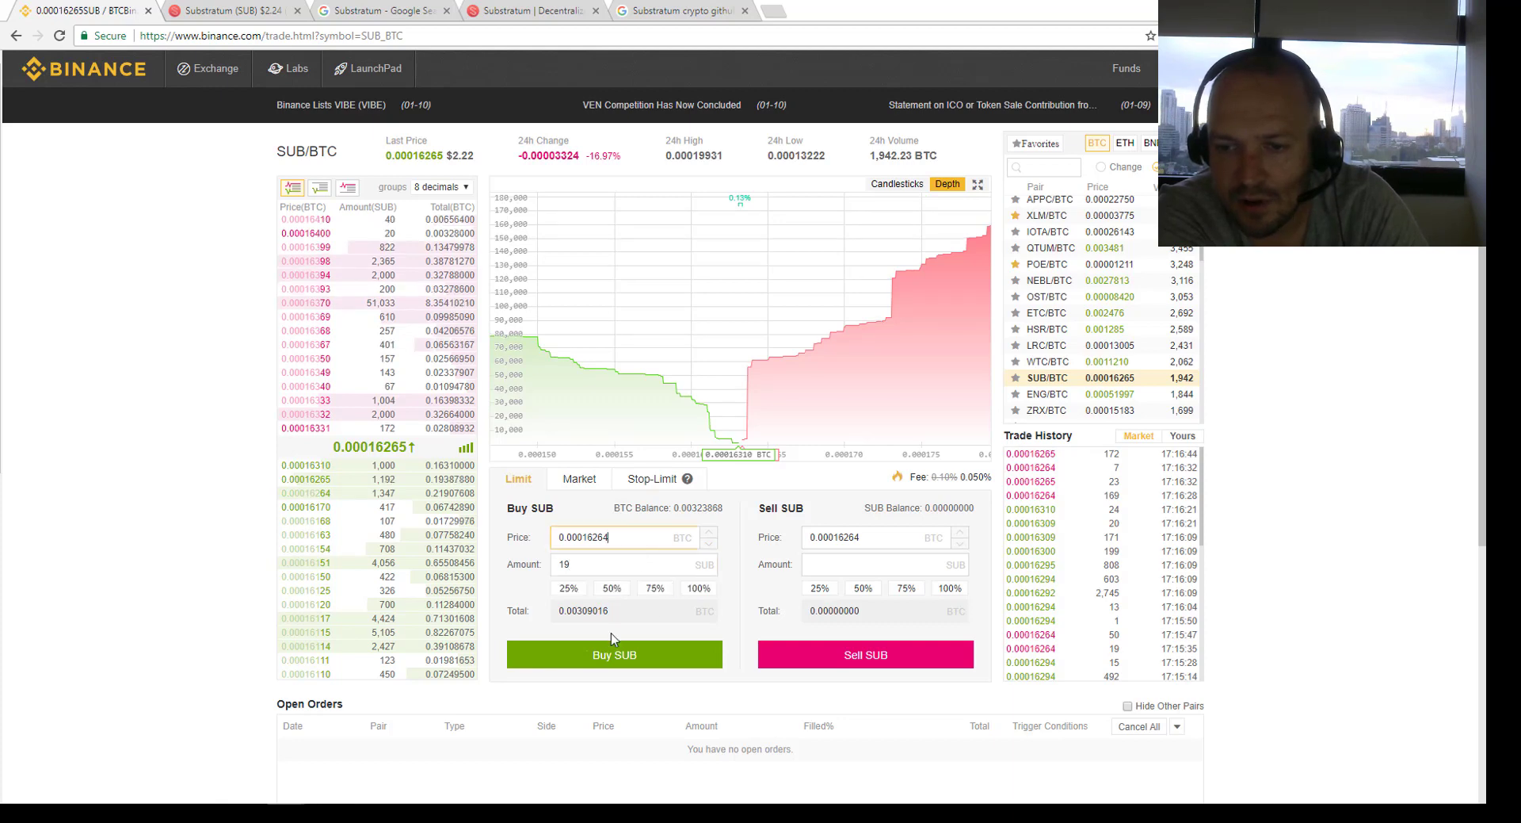
pyautogui.click(602, 666)
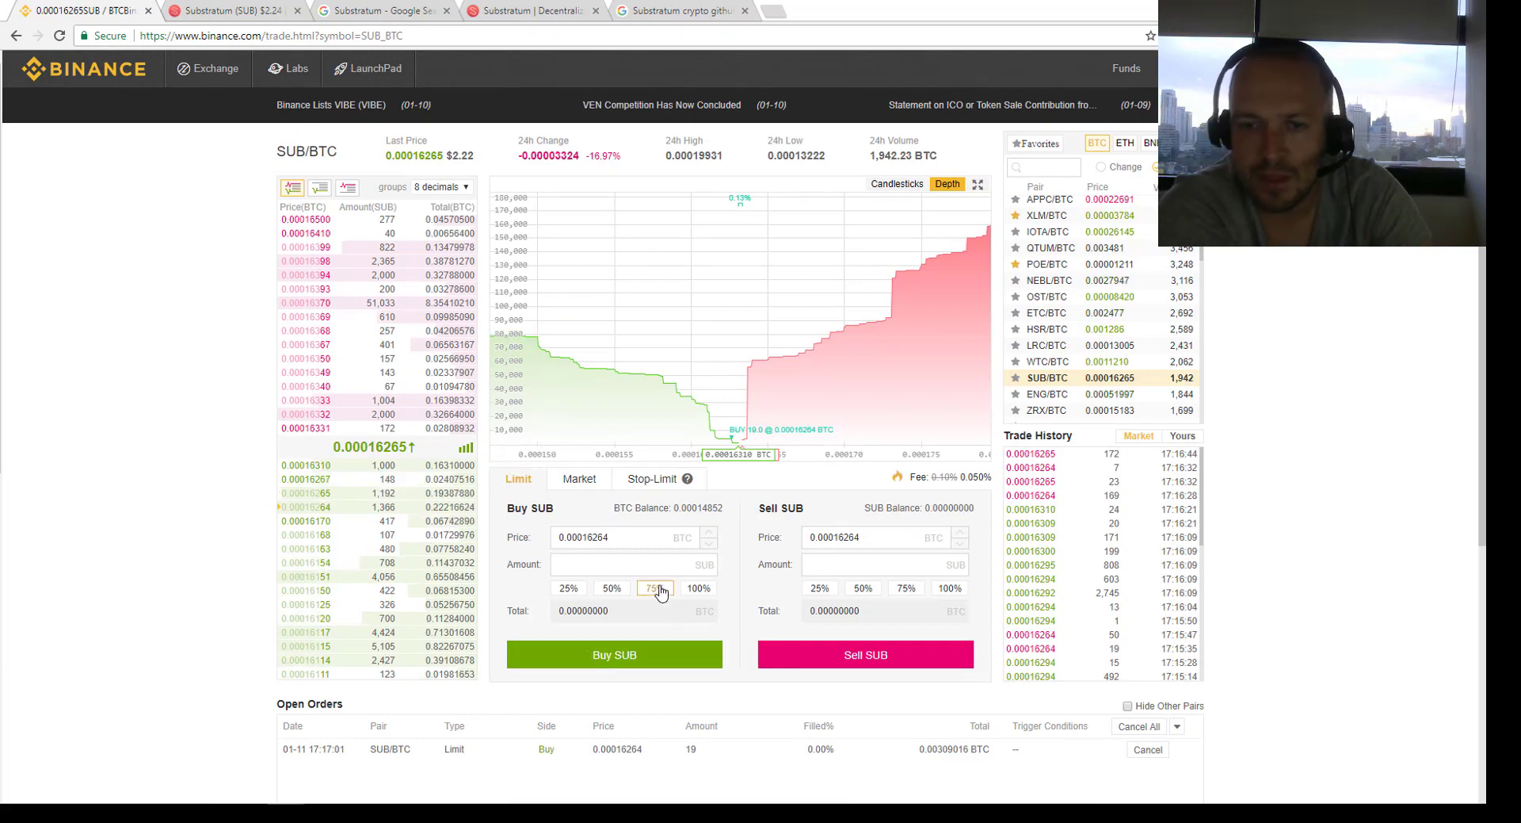
# Review the open SUB/BTC buy order and the 24h order history, highlighting the last digits of the newest buy's average price
pyautogui.scroll(-3, 241, 621)
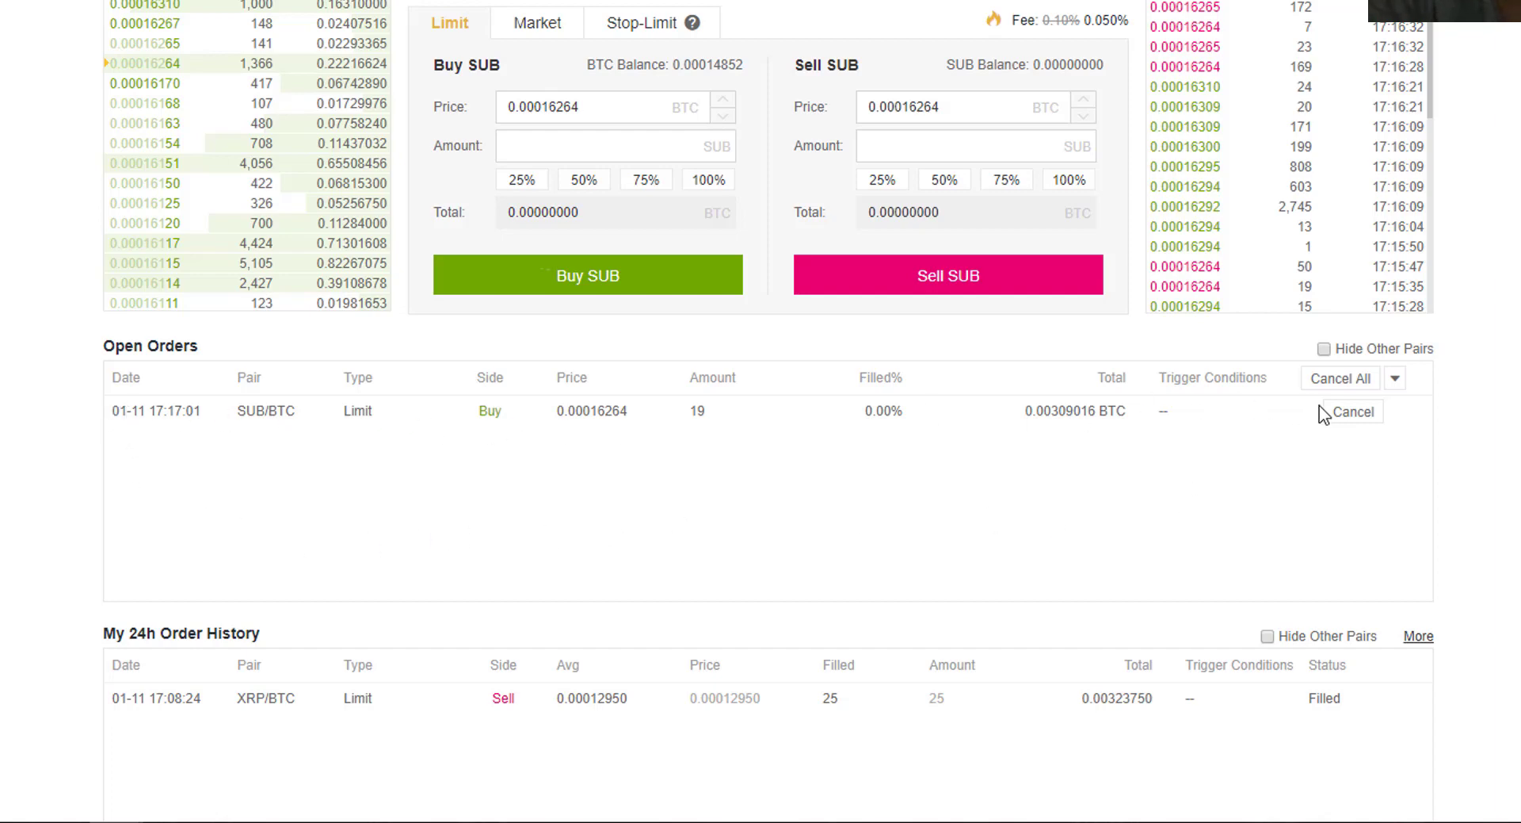
pyautogui.scroll(4, 872, 453)
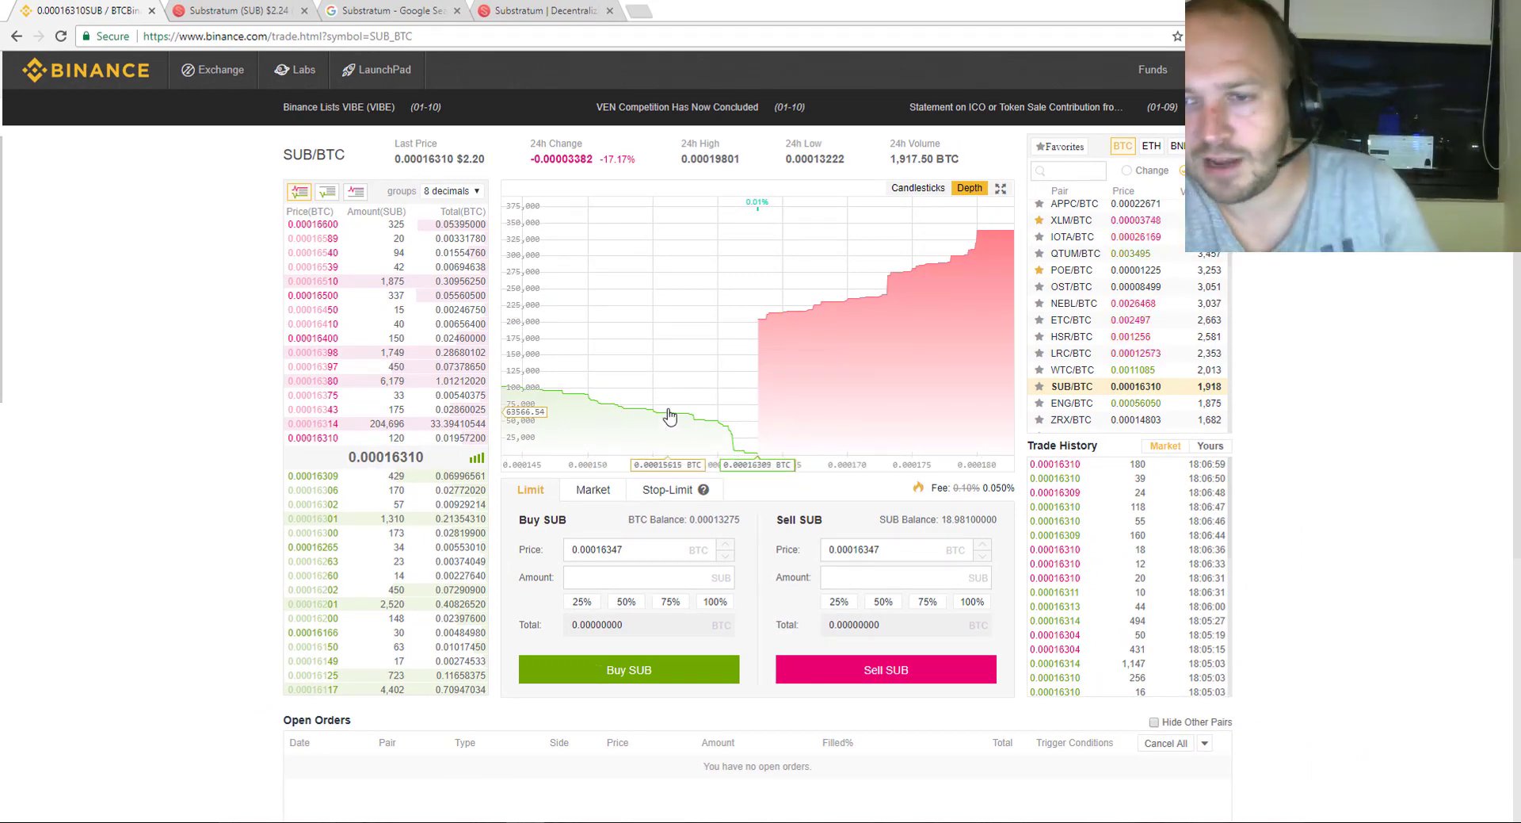
pyautogui.scroll(-3, 293, 527)
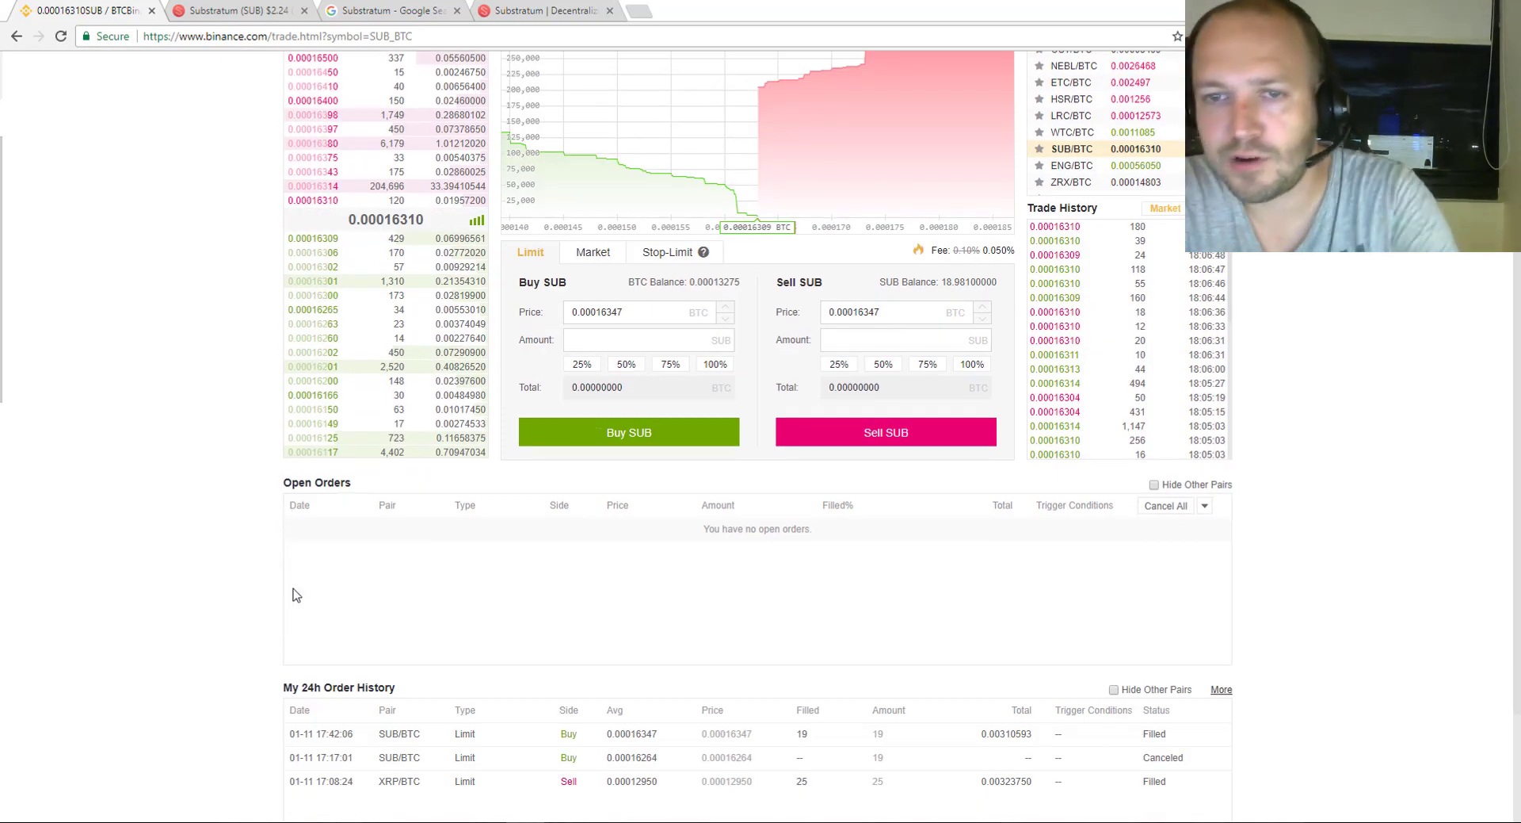
pyautogui.scroll(-2, 643, 622)
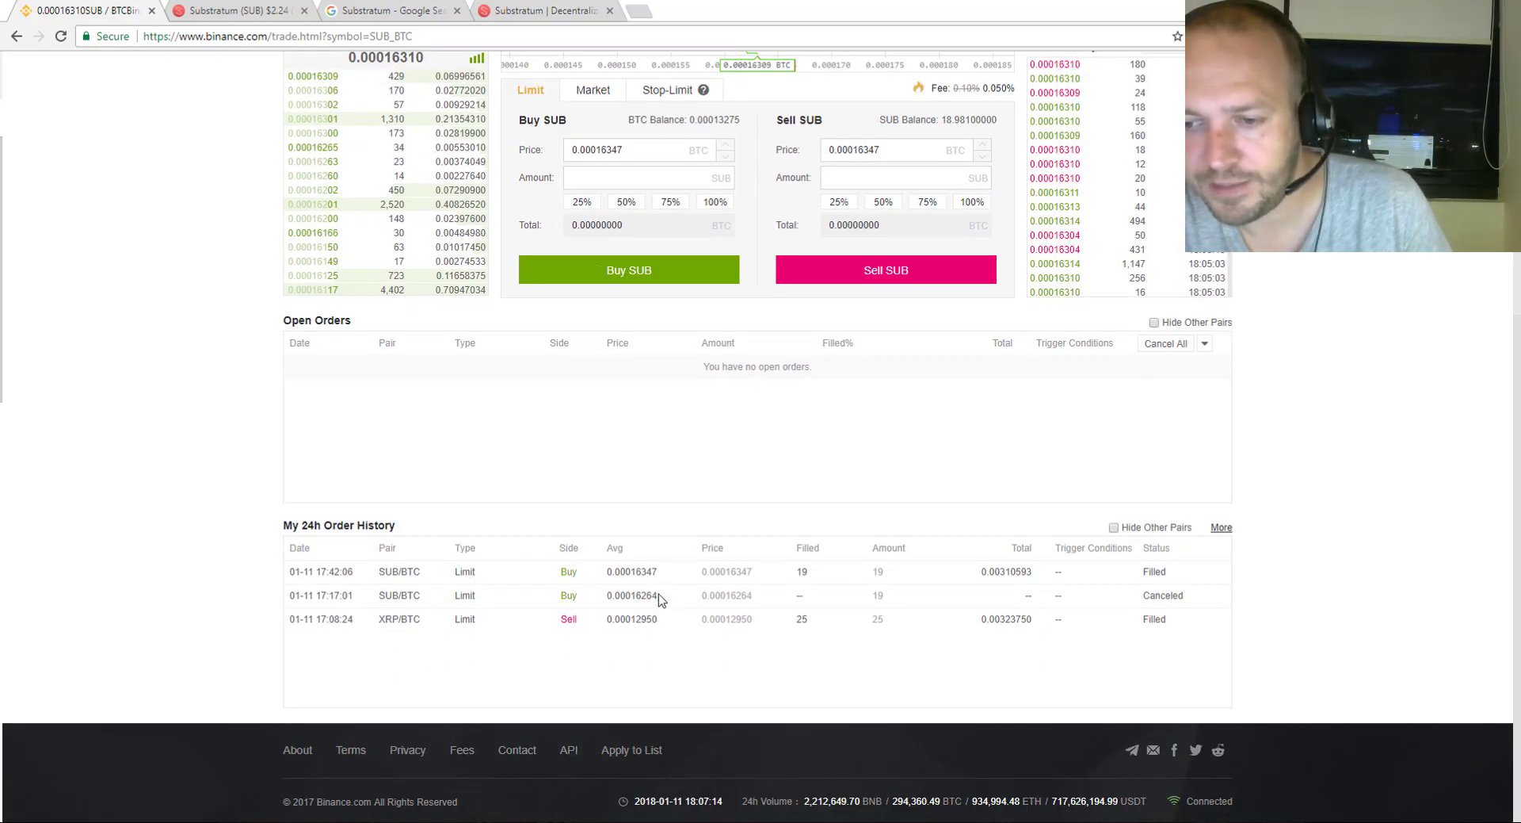
pyautogui.moveTo(658, 600); pyautogui.dragTo(649, 594)
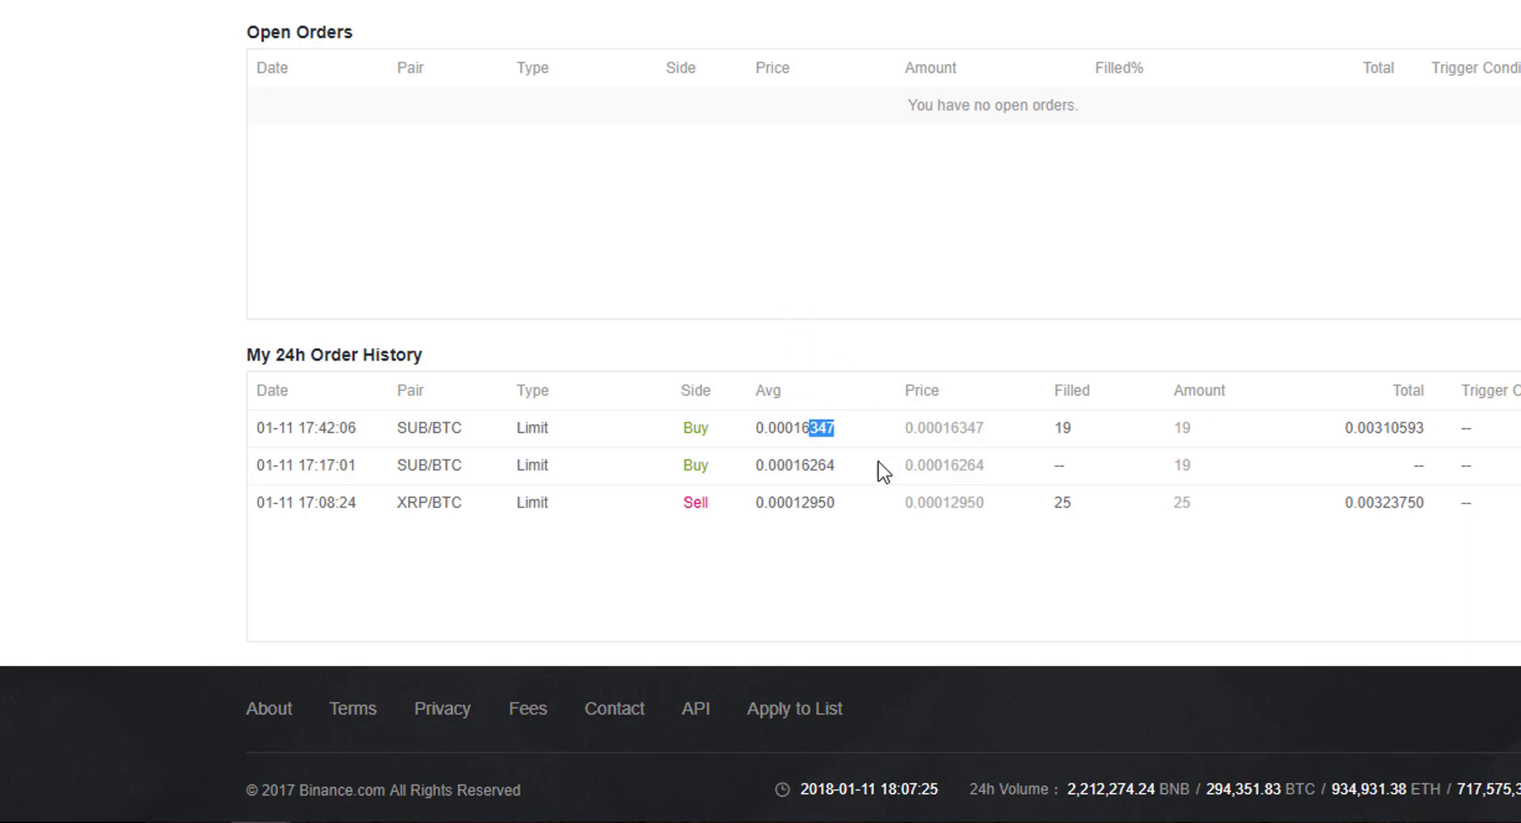
pyautogui.scroll(5, 578, 57)
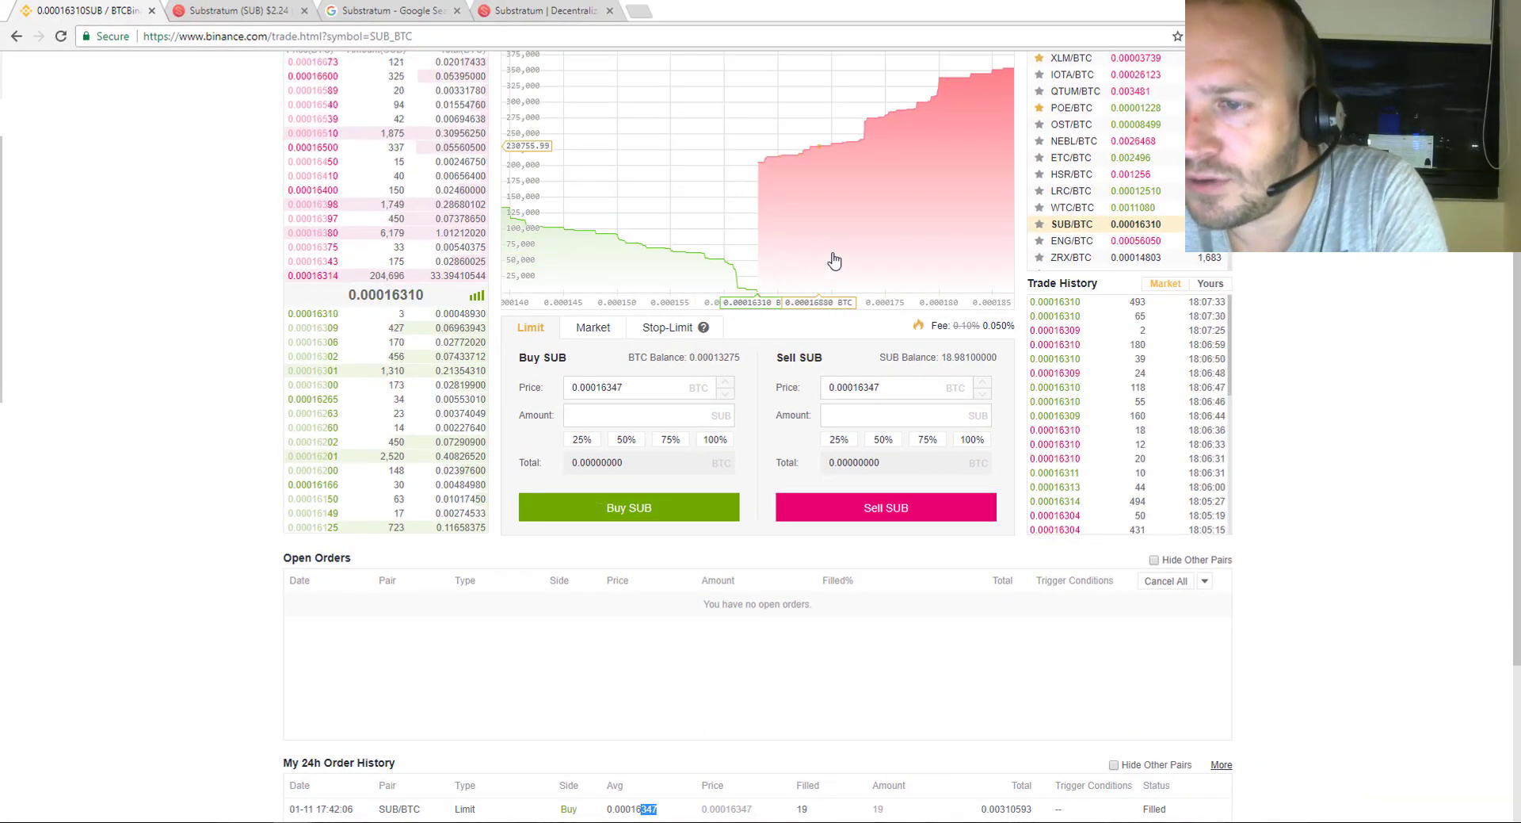
pyautogui.scroll(2, 952, 196)
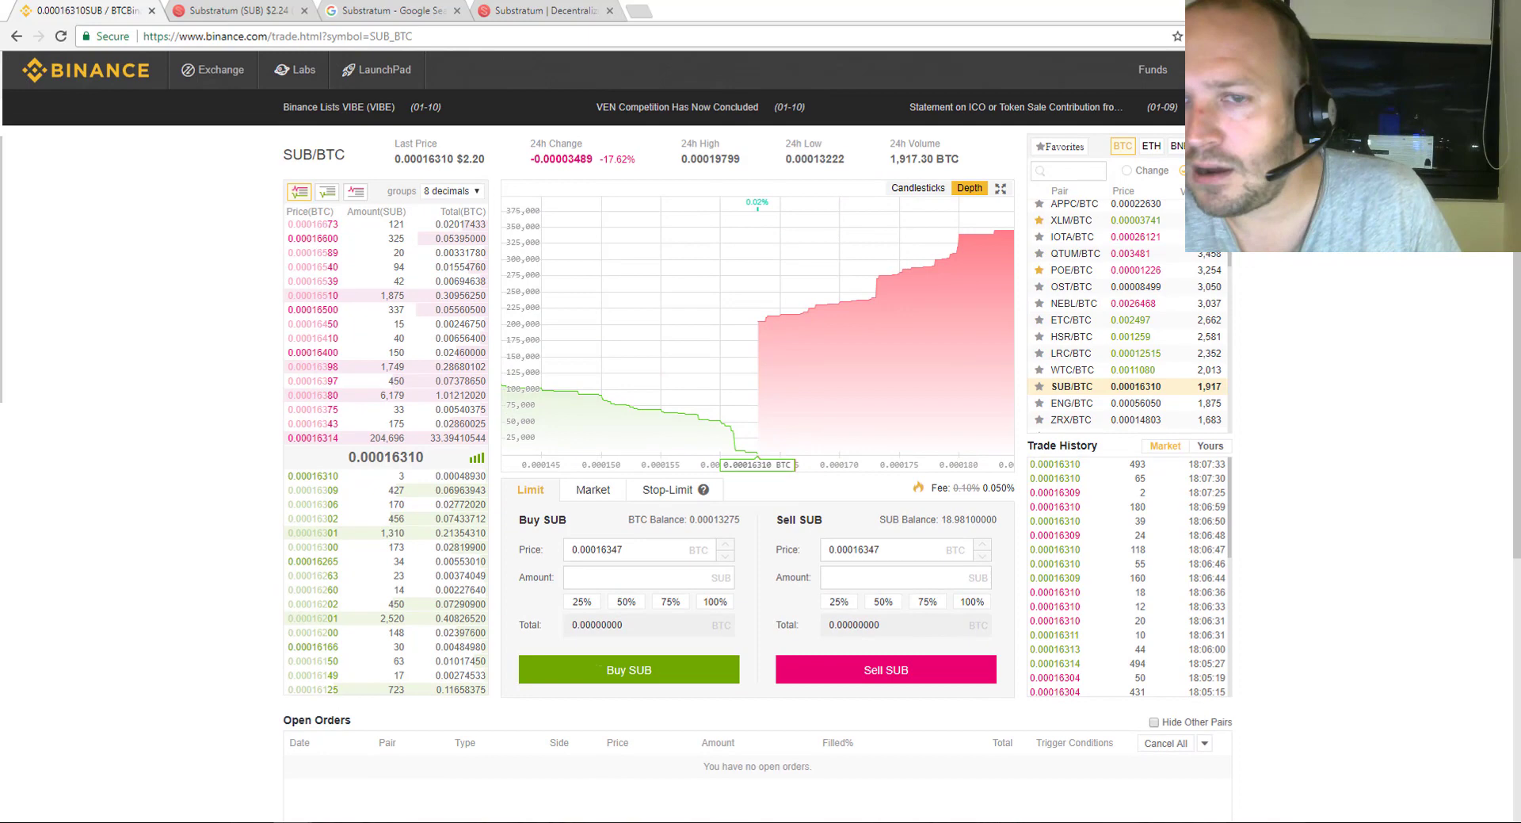
# Compare the SUB/BTC candlestick and depth charts, and fill the limit sell form with price 0.00017 BTC and 50% of the SUB balance
pyautogui.click(911, 190)
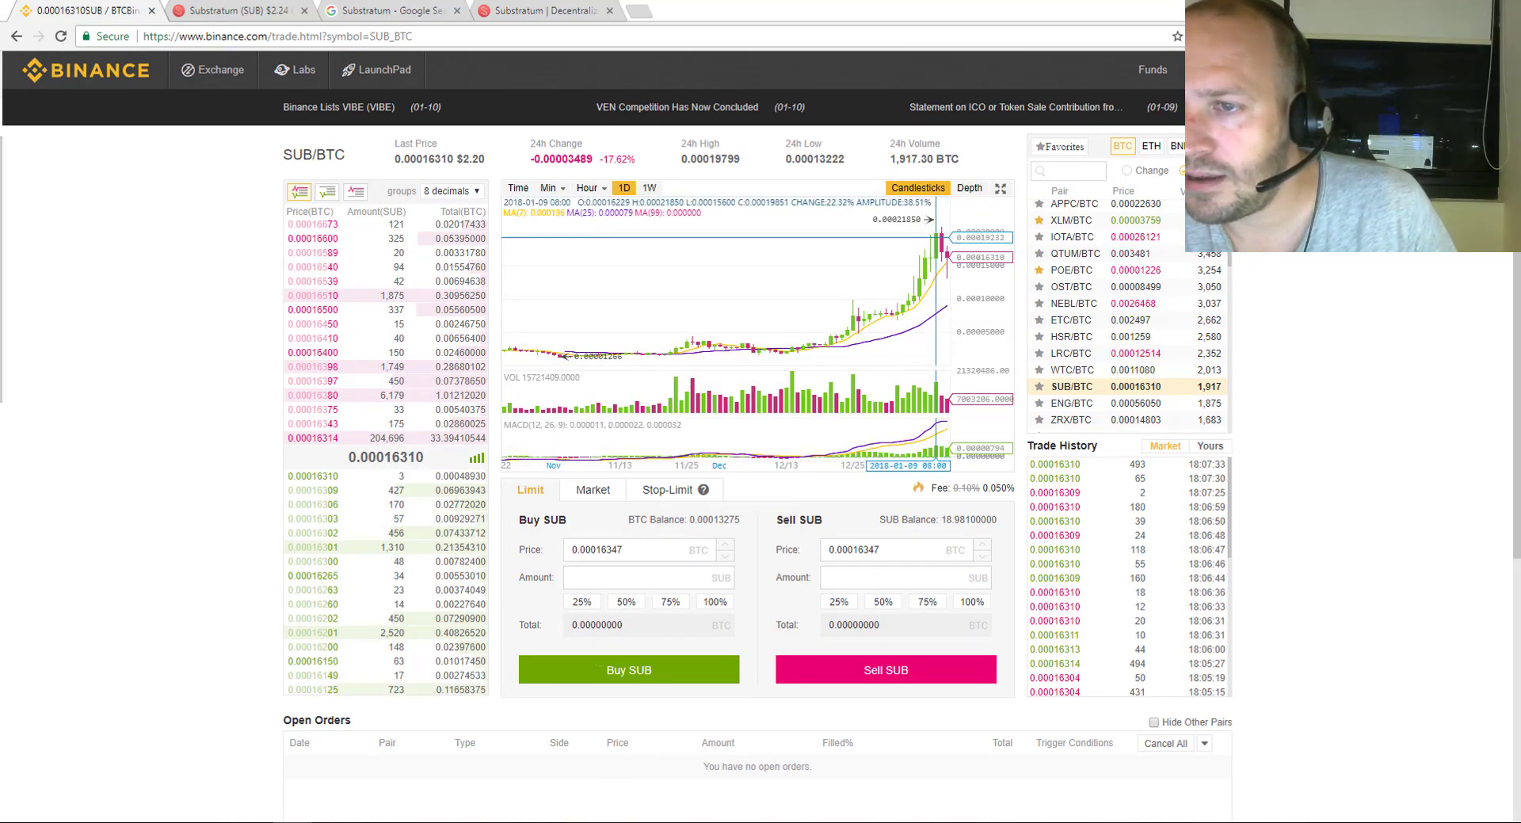
pyautogui.click(971, 191)
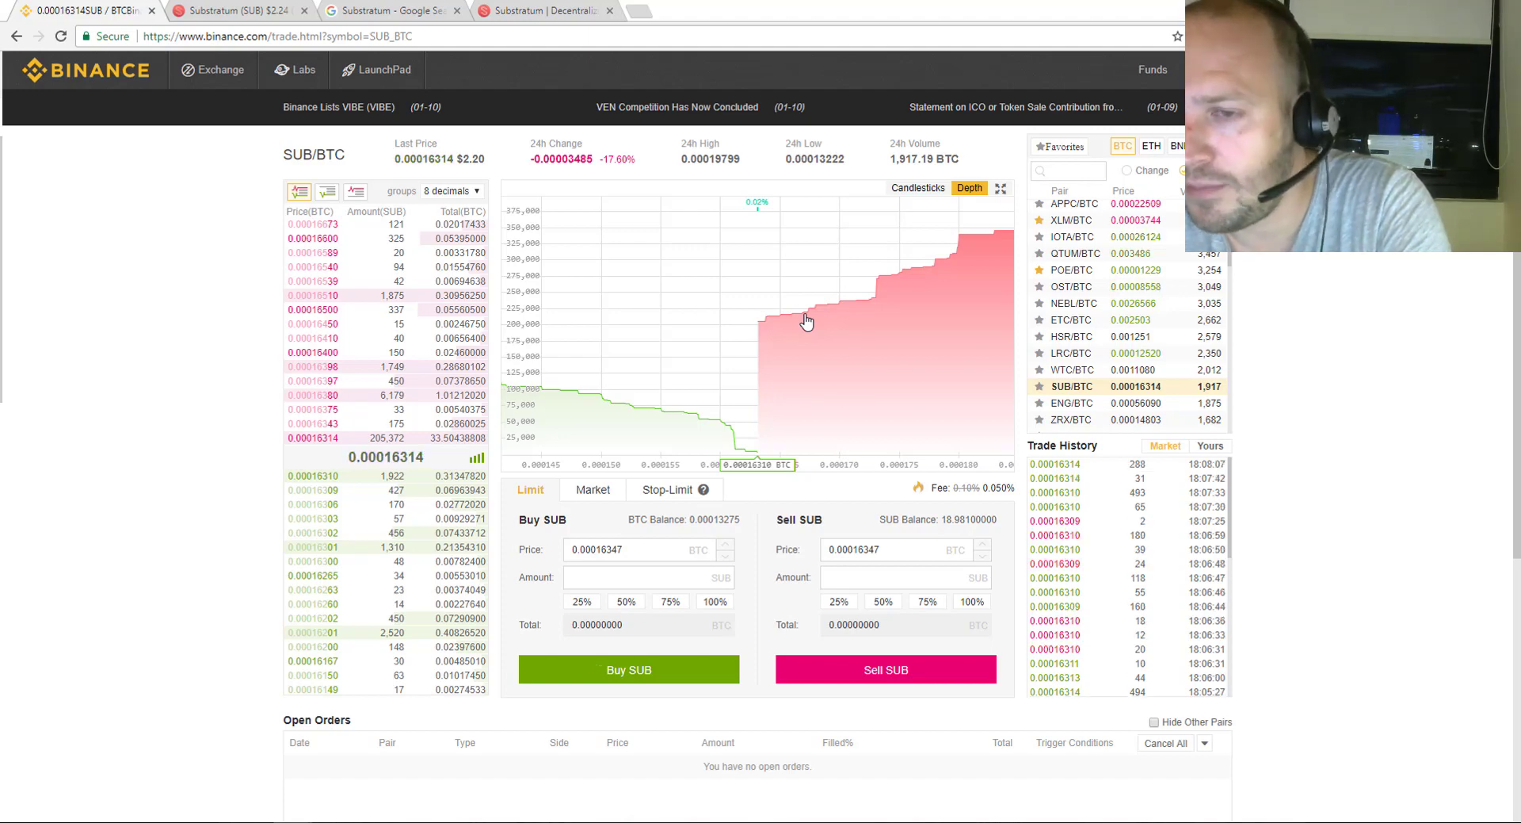
pyautogui.click(897, 552)
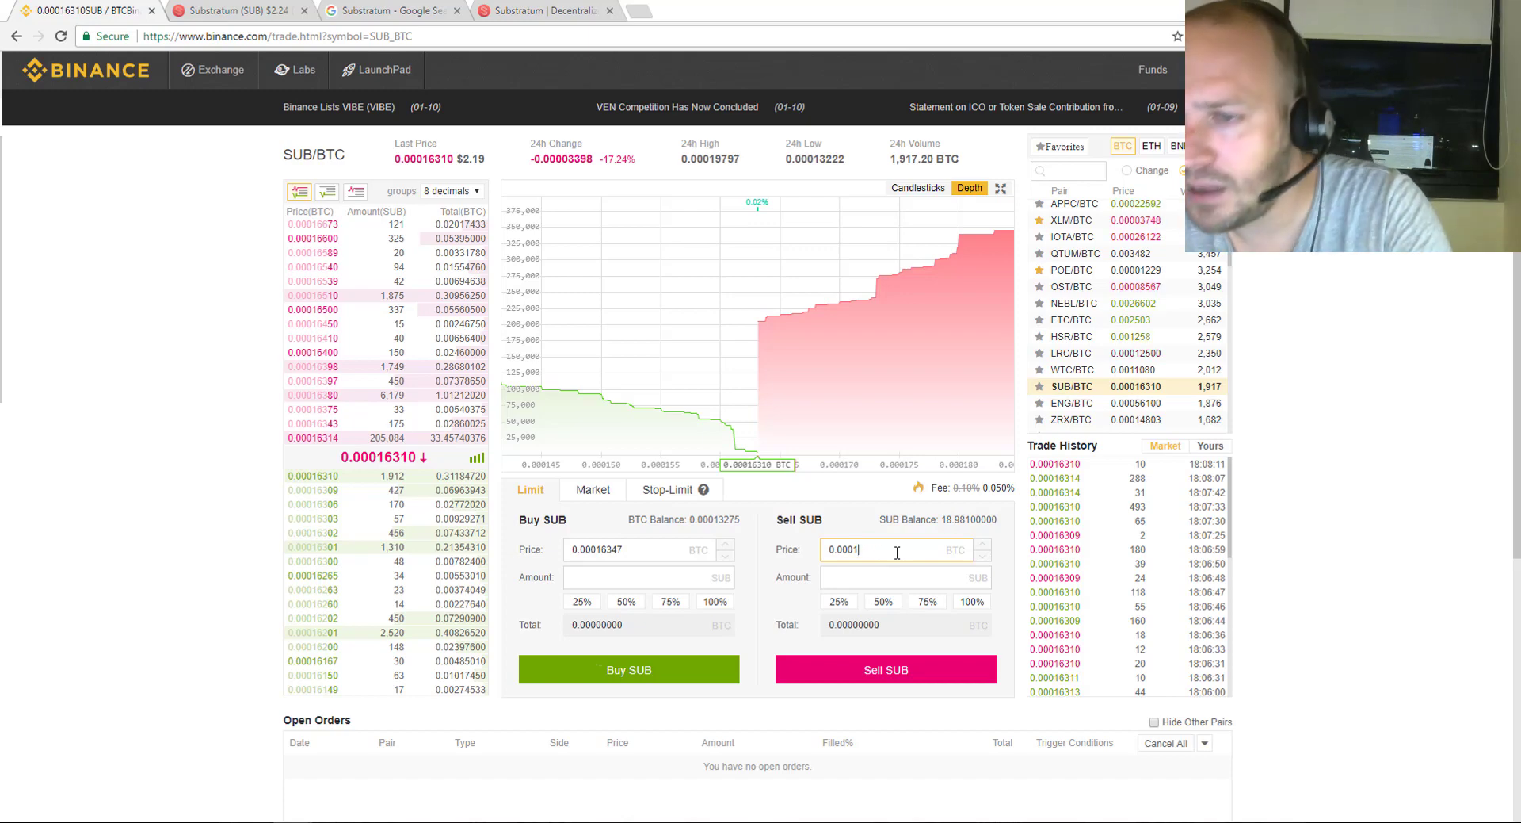
pyautogui.click(892, 603)
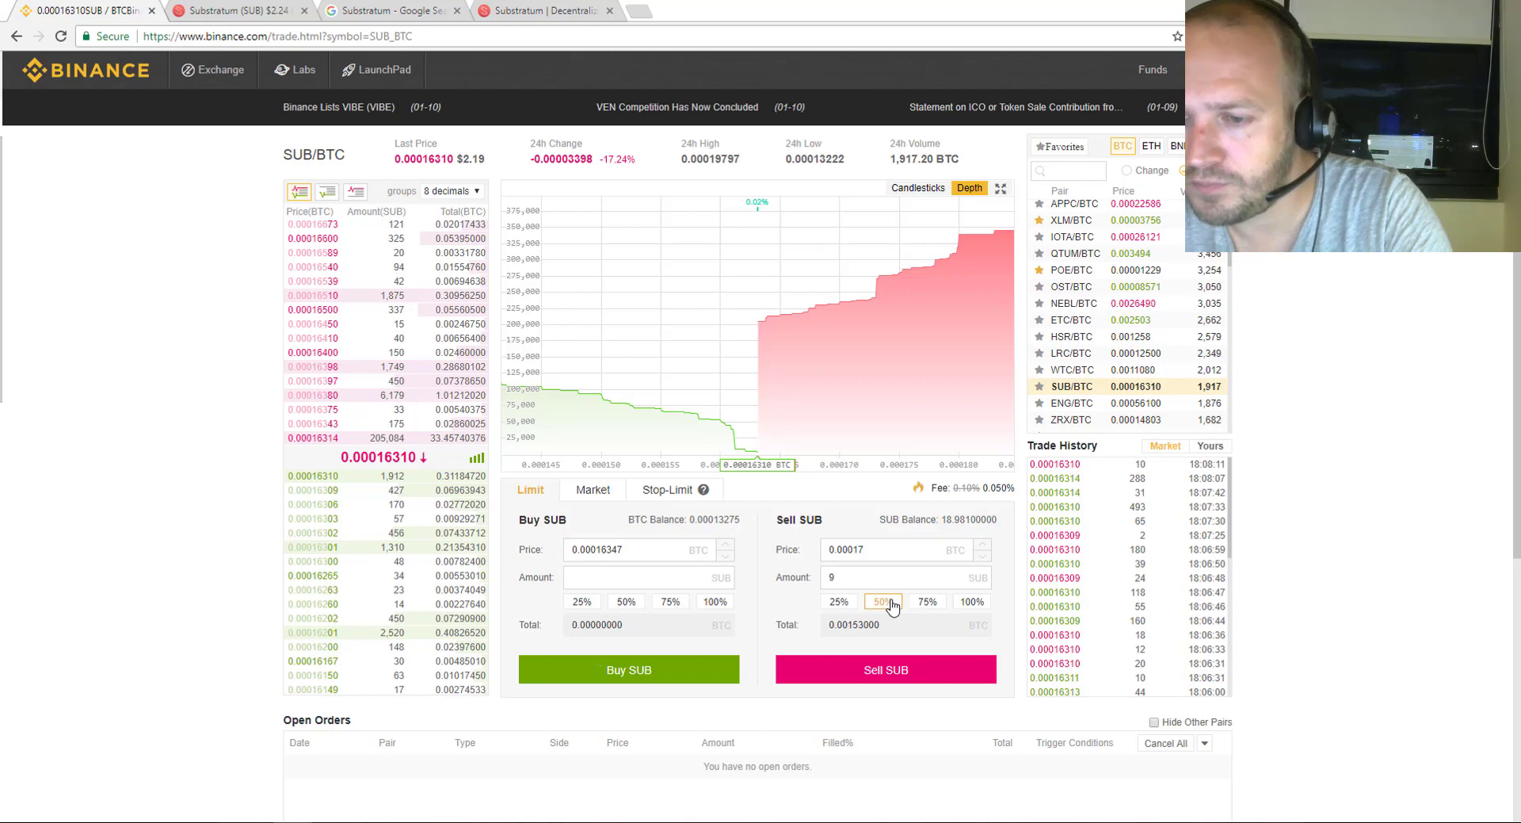
# Use the 24h high as a reference to set the sell price to 0.00019 BTC, and try to submit the 9 SUB sell order
pyautogui.click(870, 546)
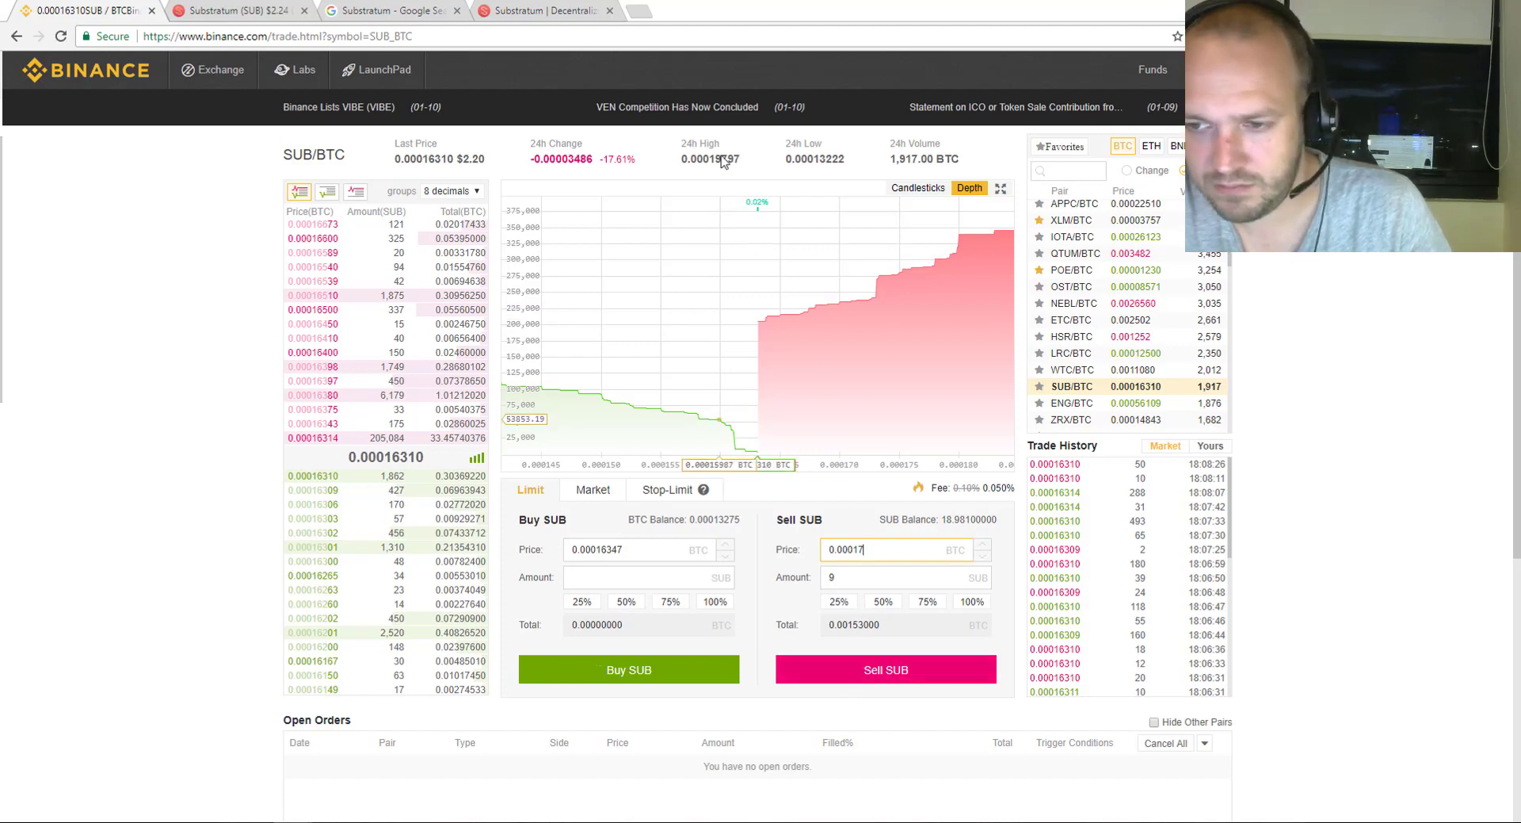
pyautogui.moveTo(710, 159); pyautogui.dragTo(730, 161)
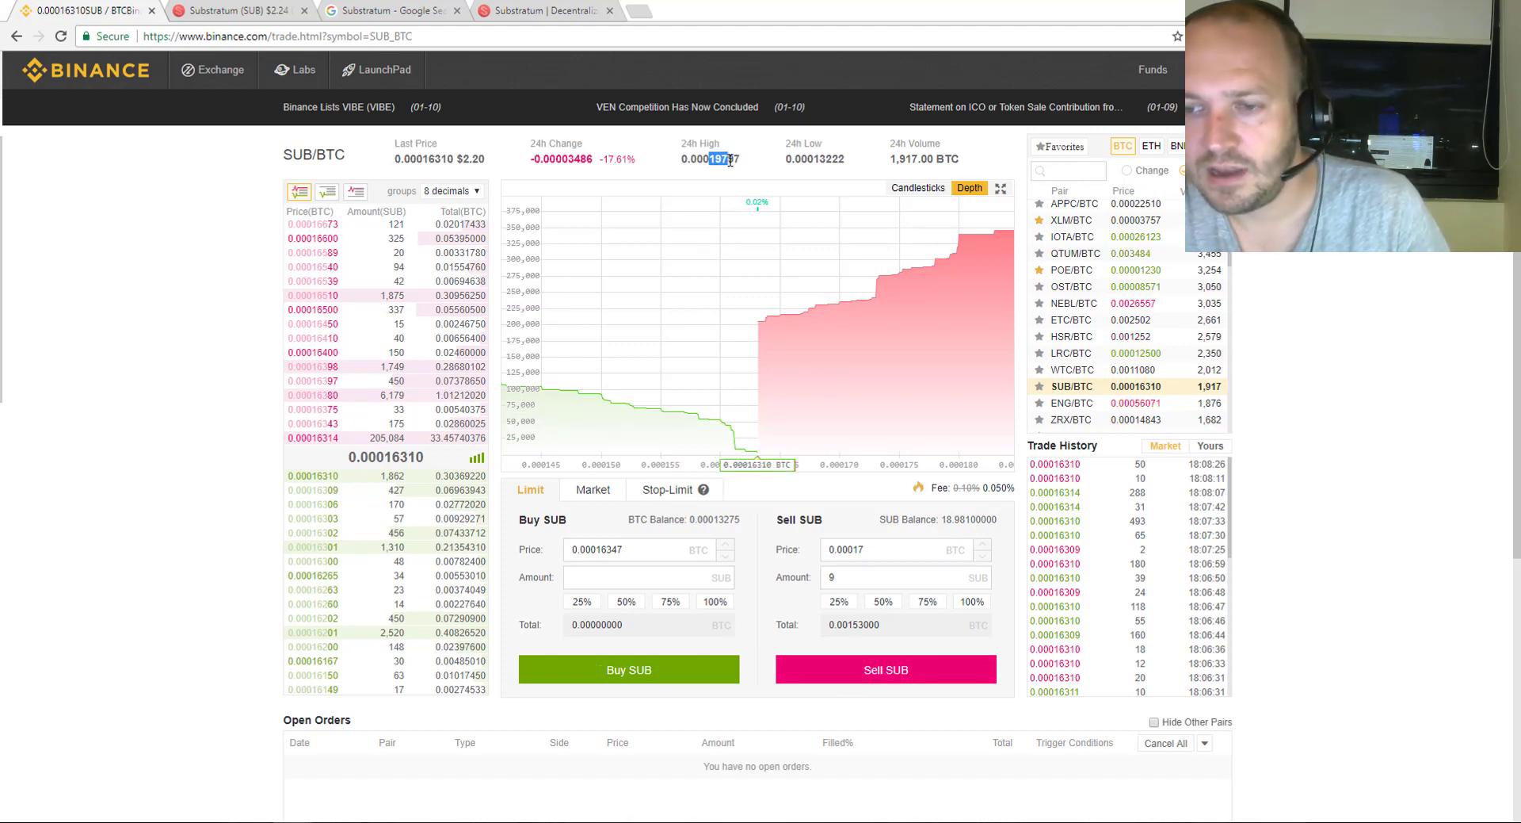
pyautogui.click(873, 551)
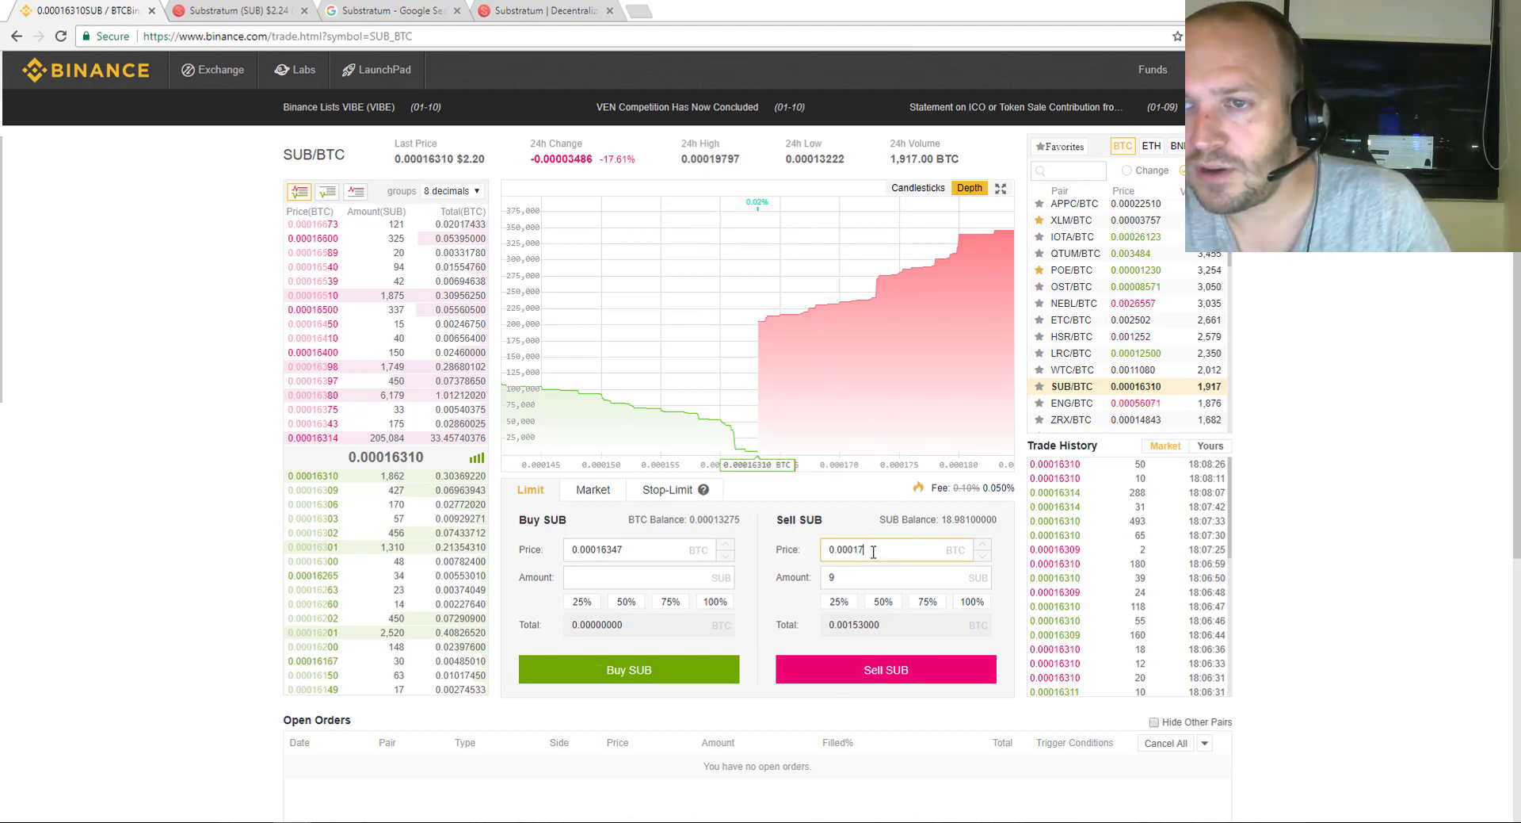
pyautogui.write('9')
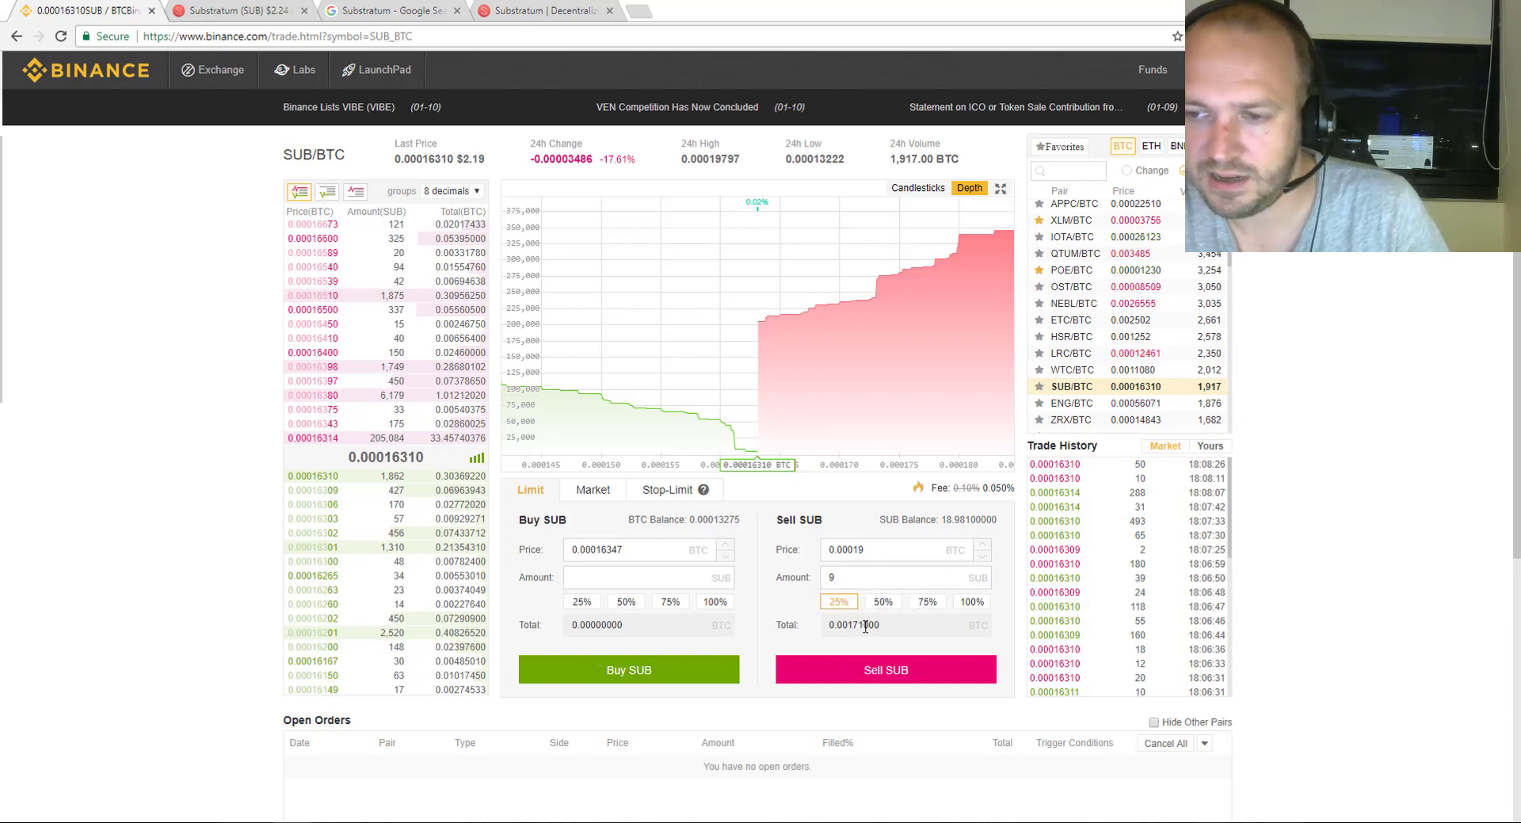
pyautogui.click(888, 674)
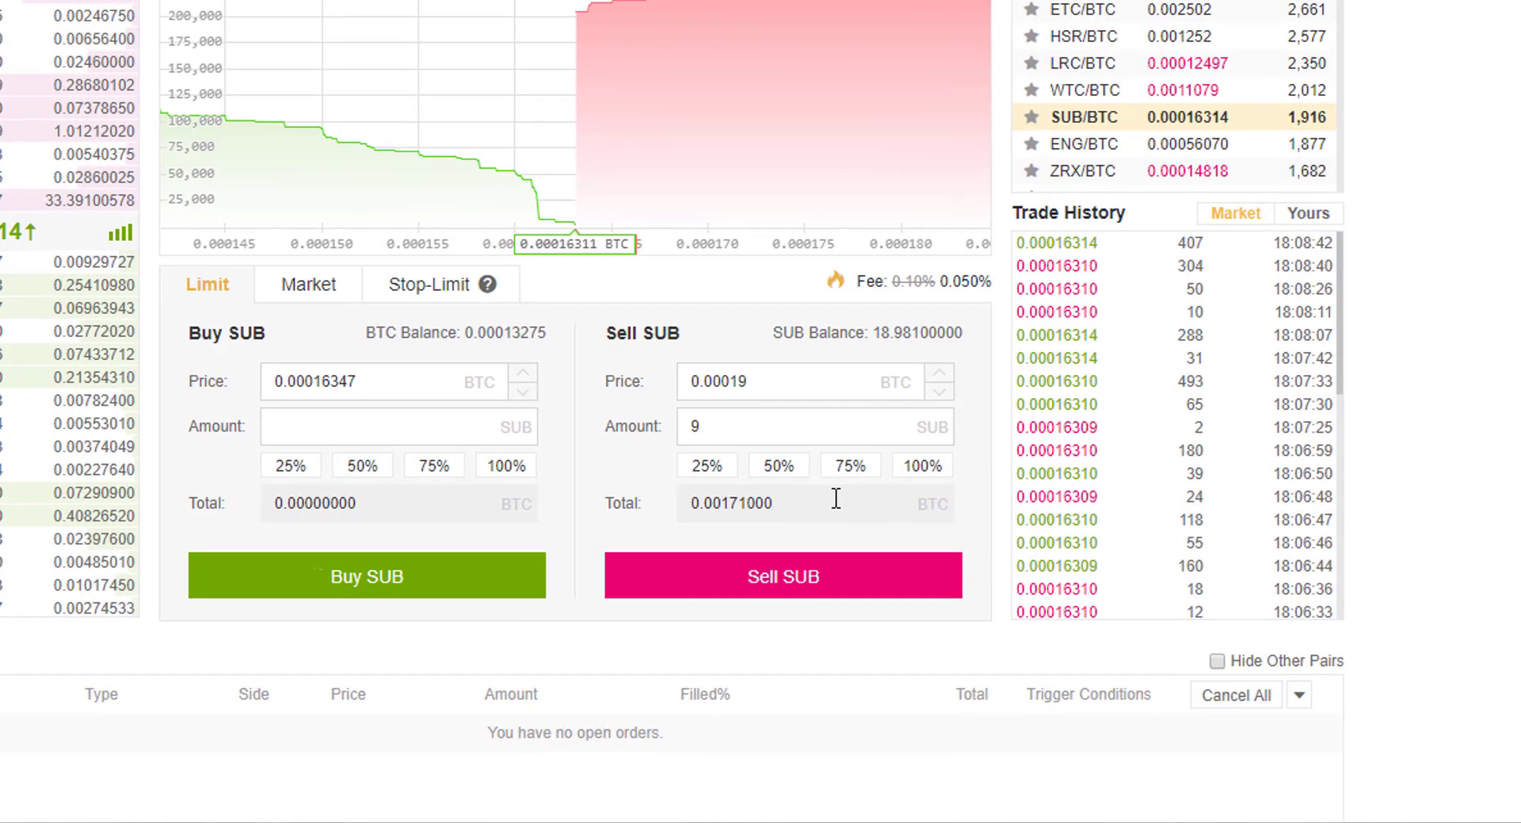
# Check the sell order's total and change its amount to 11 SUB
pyautogui.moveTo(813, 501); pyautogui.dragTo(691, 505)
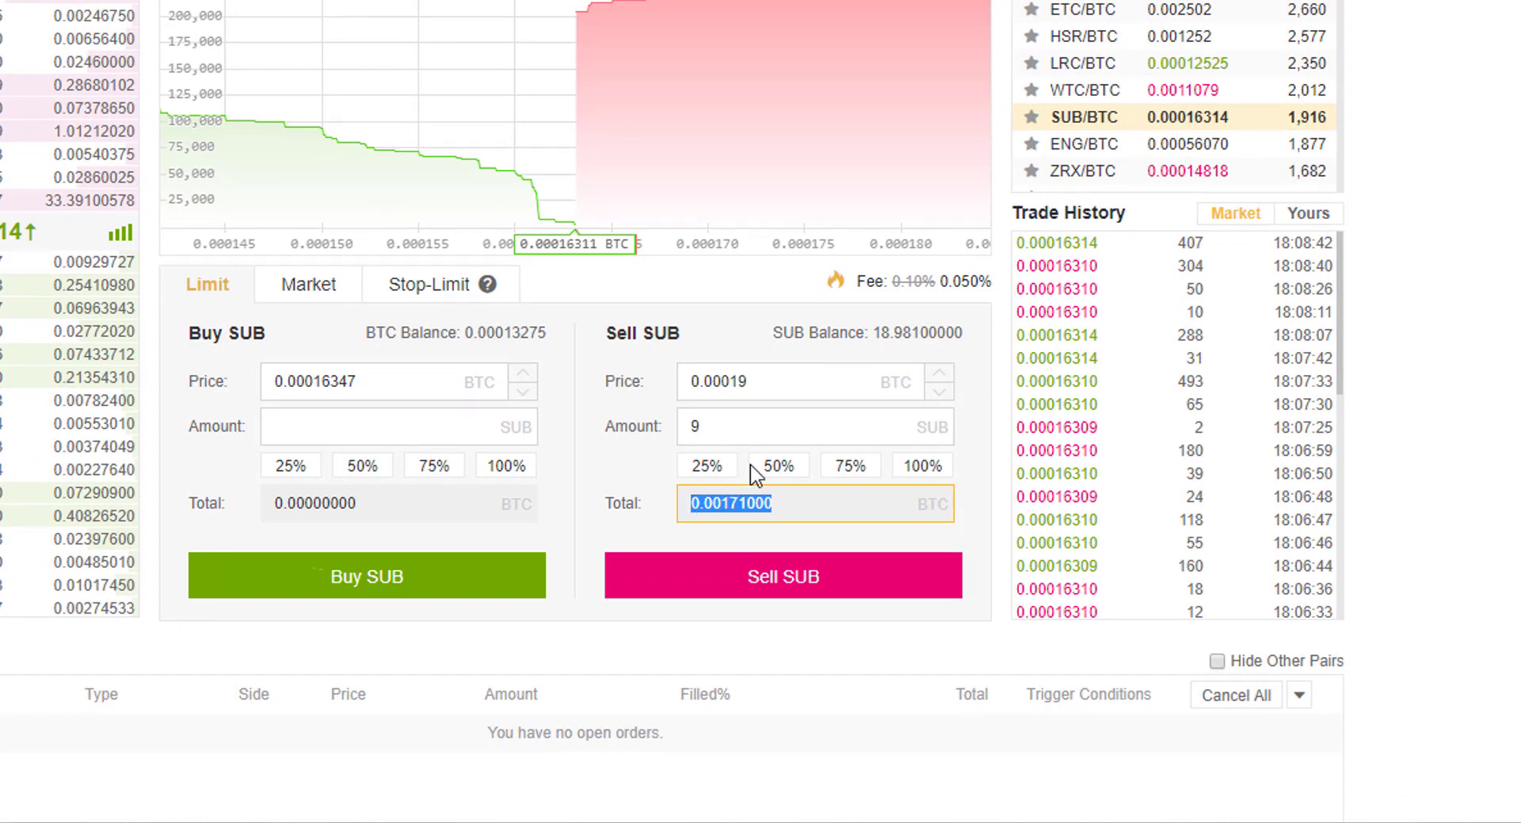
pyautogui.click(770, 432)
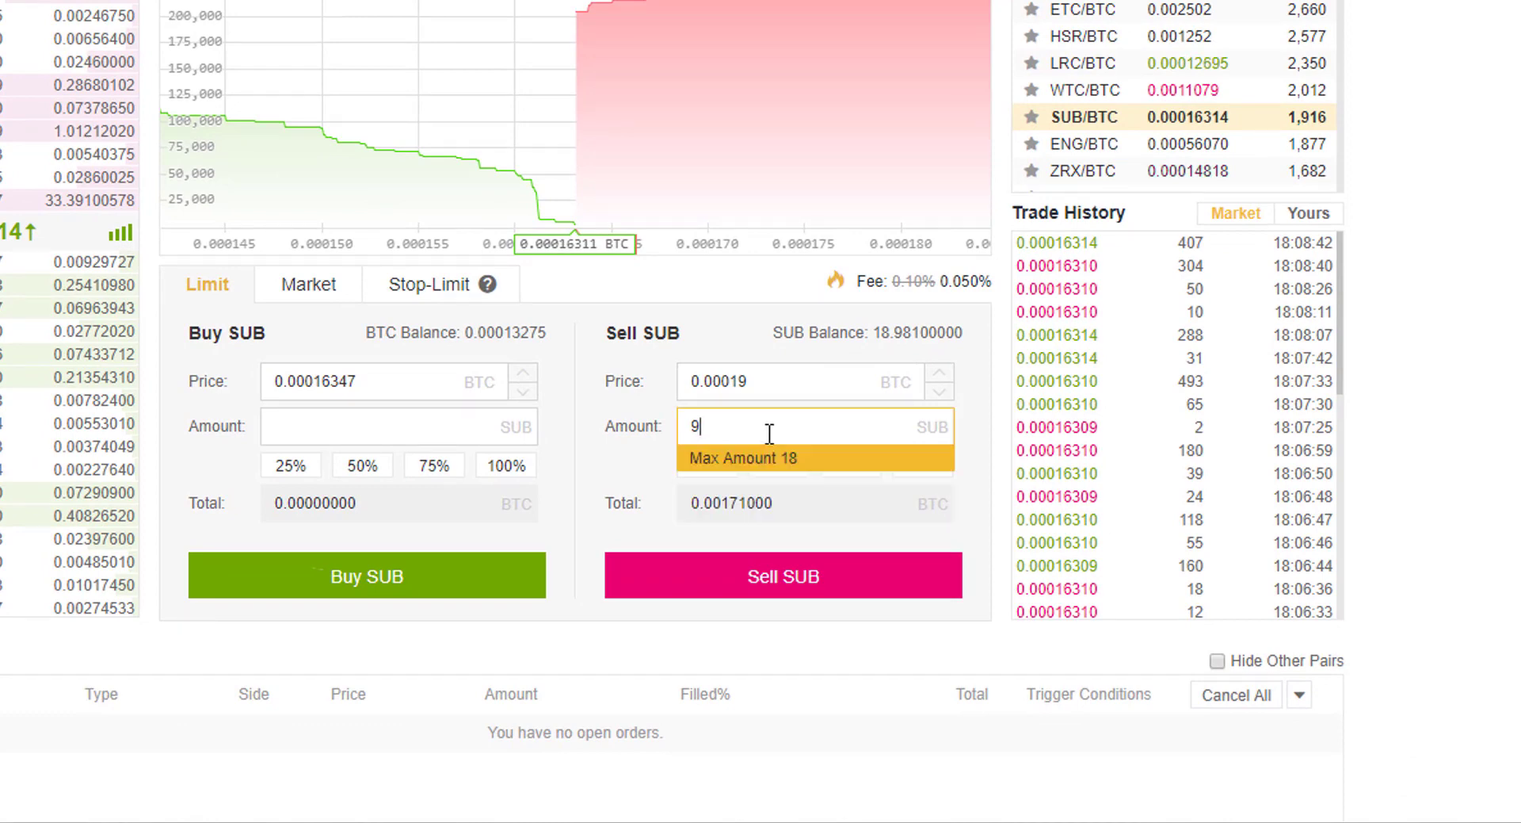
pyautogui.click(640, 420)
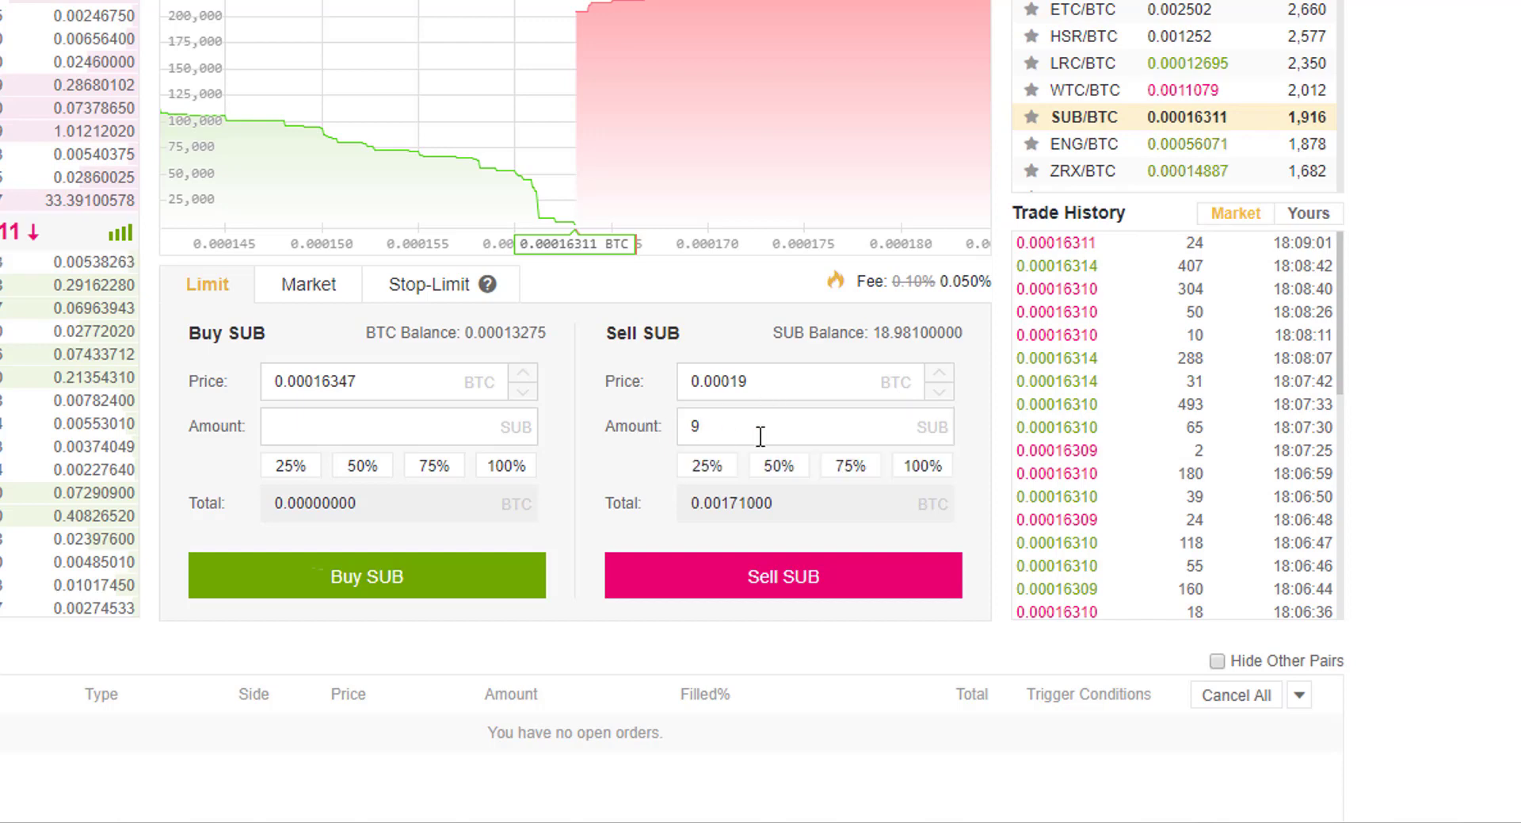
pyautogui.click(856, 474)
pyautogui.click(766, 432)
pyautogui.press('BackSpace')
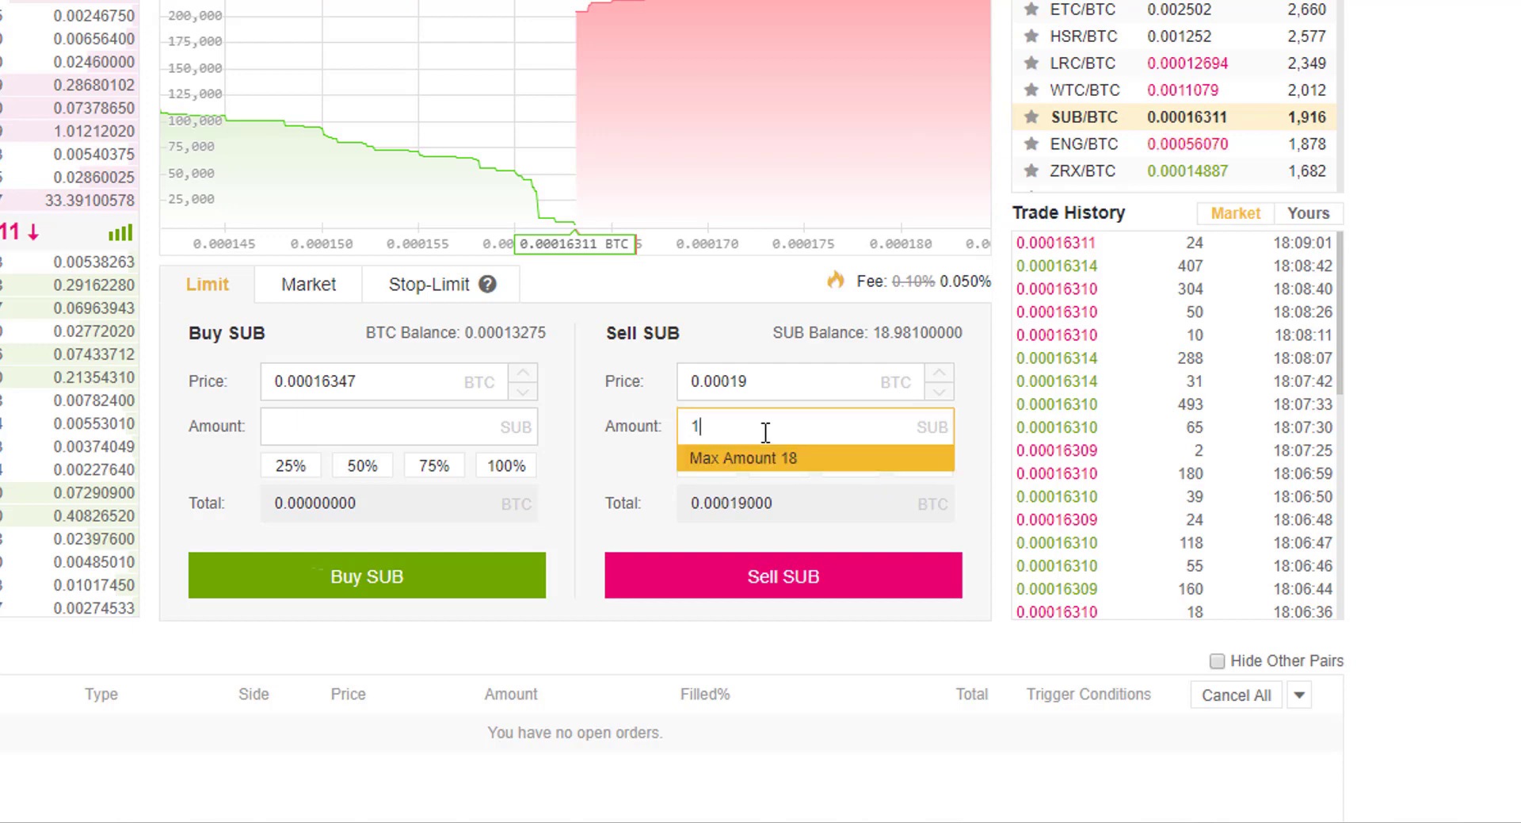
pyautogui.write('0')
pyautogui.press('BackSpace')
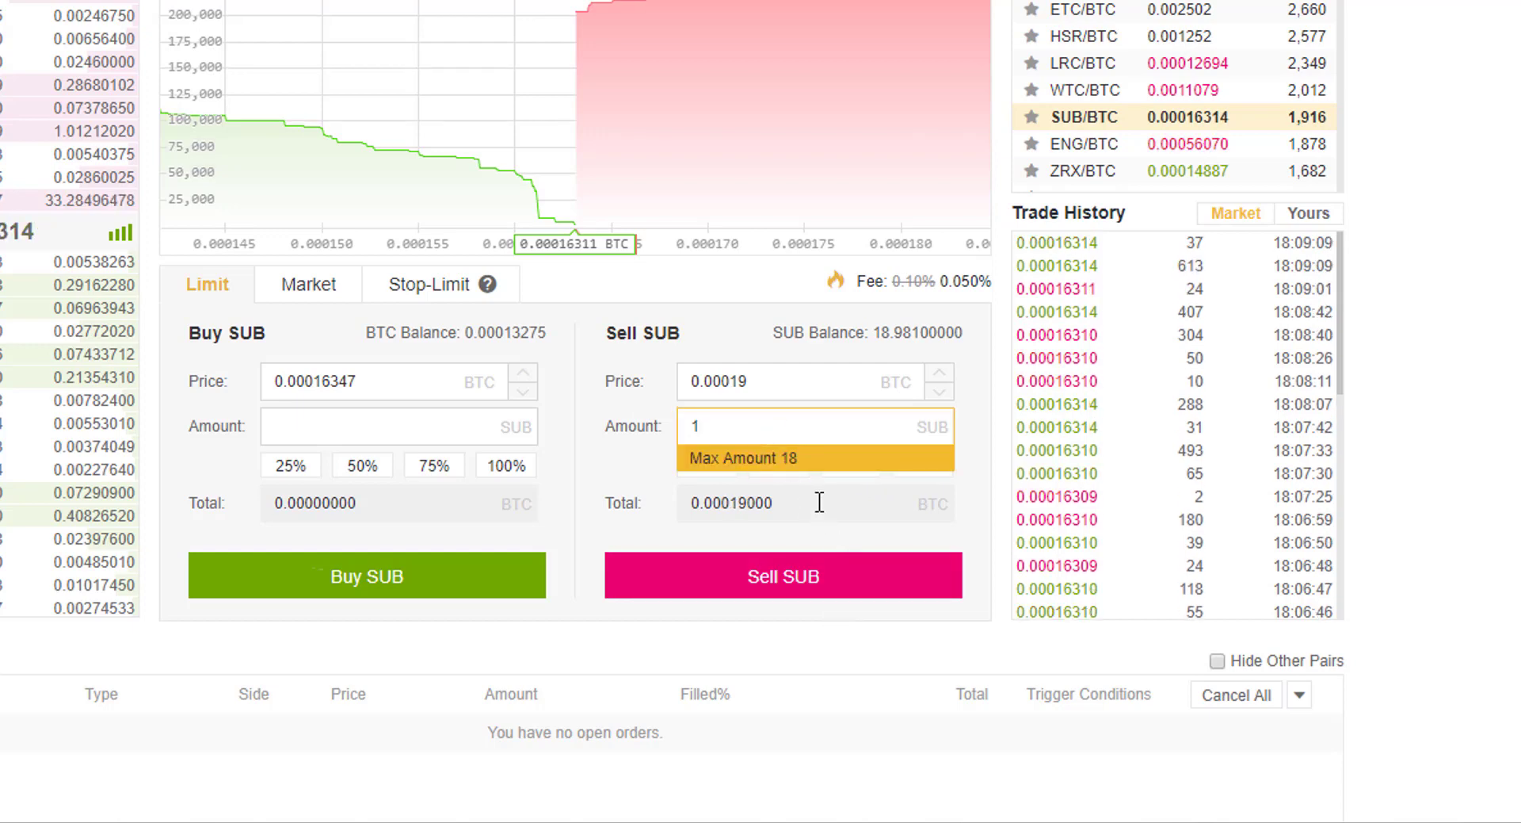
pyautogui.write('1')
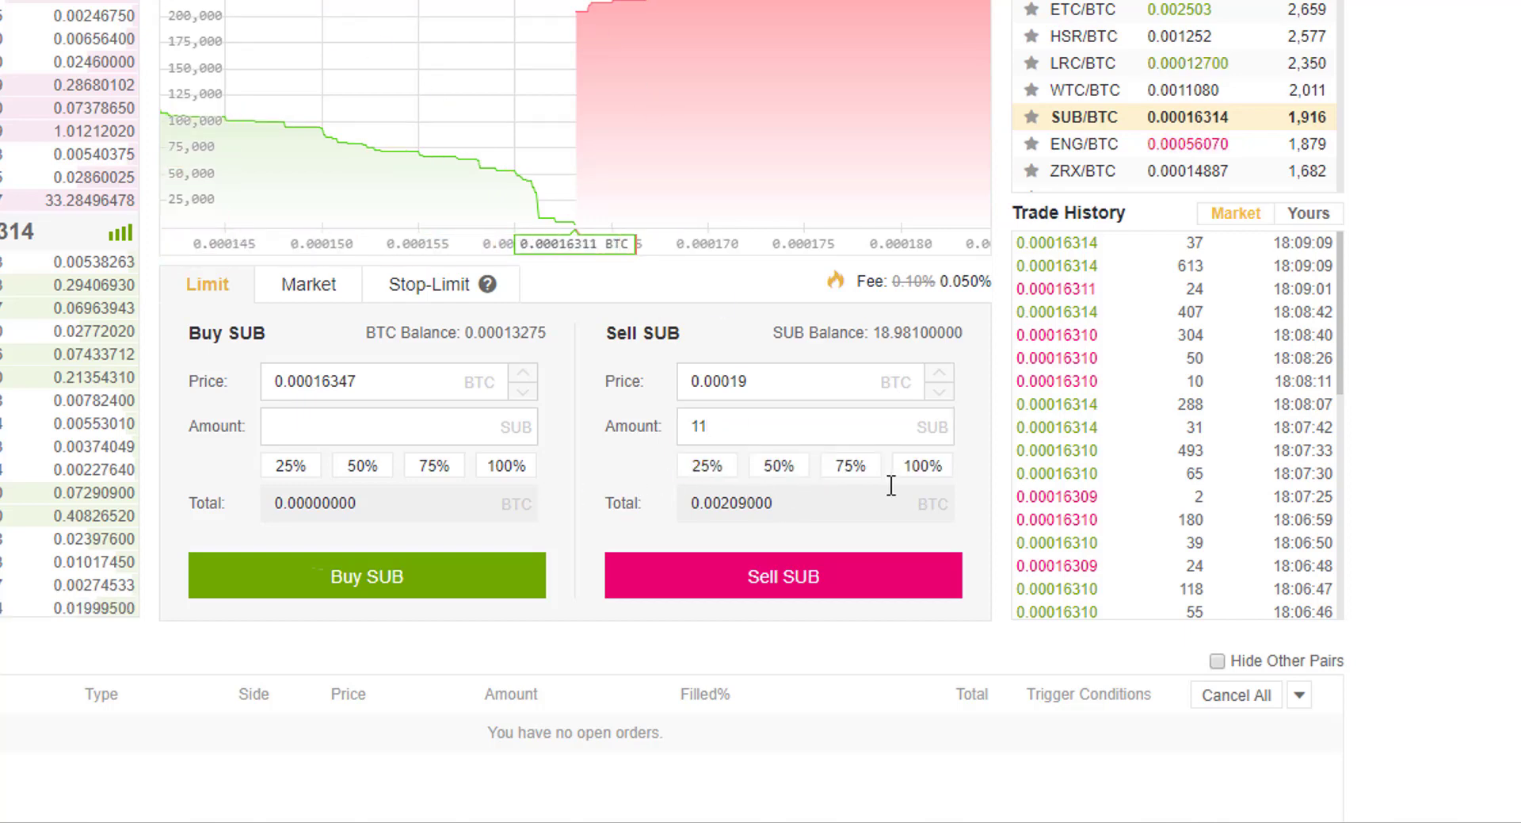
# Place a limit sell for 100% of the holding, 18 SUB at 0.00020 BTC, and check it in the open orders
pyautogui.click(929, 475)
pyautogui.click(776, 389)
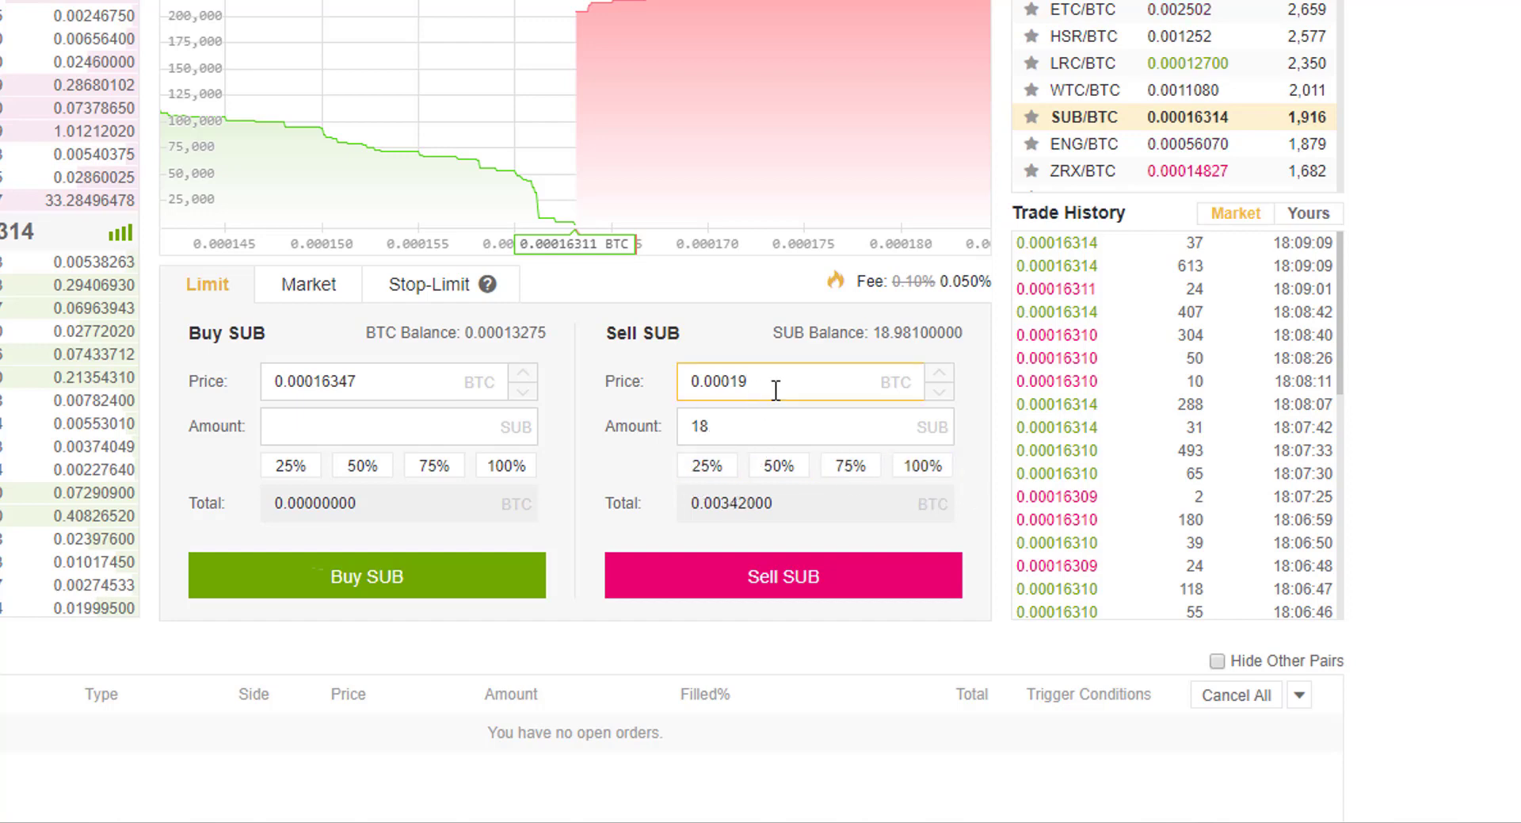
pyautogui.press('BackSpace')
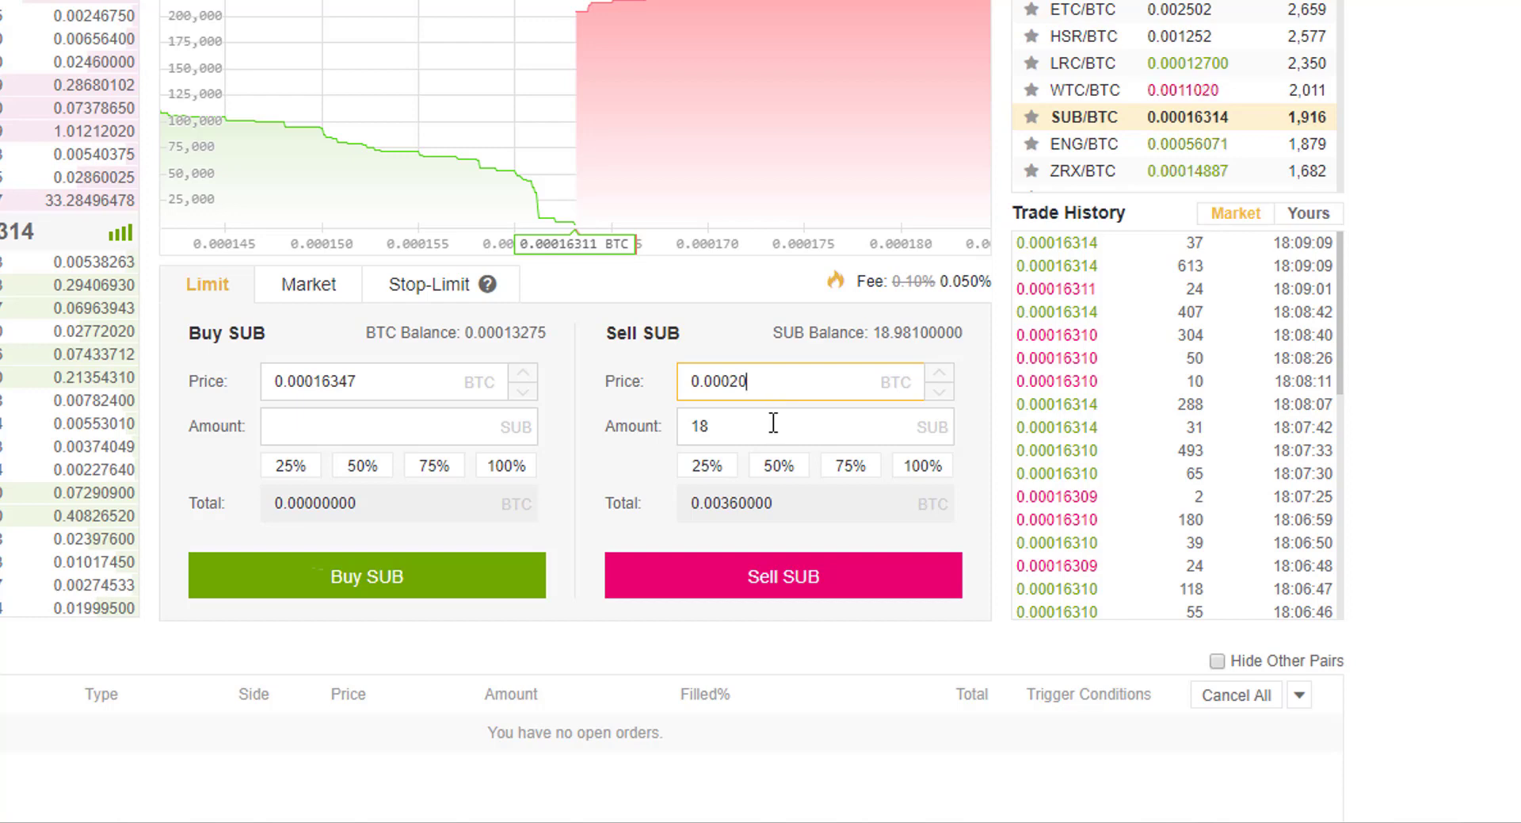
pyautogui.click(783, 577)
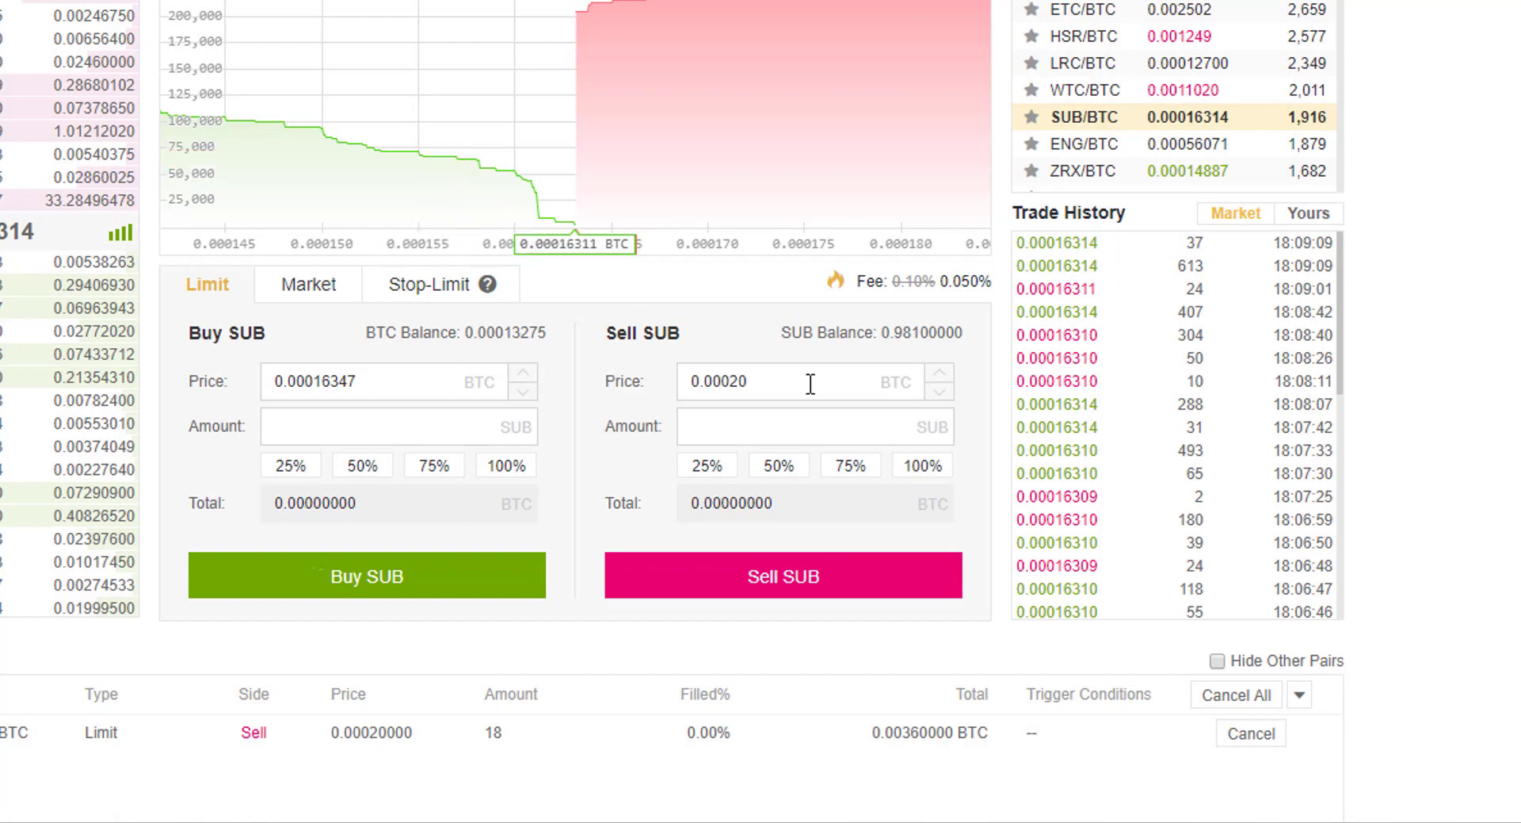
pyautogui.scroll(-5, 204, 421)
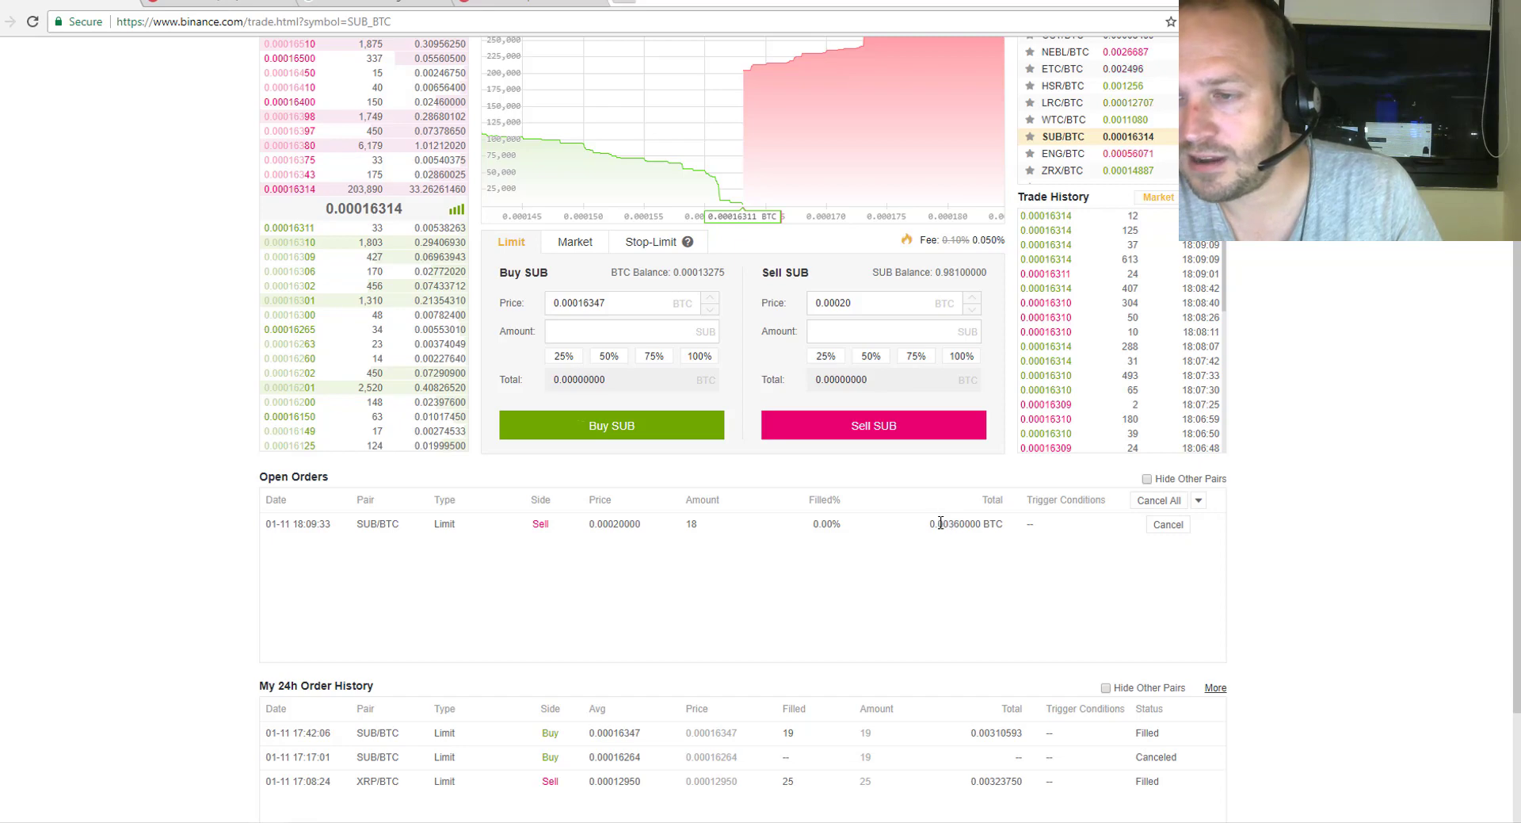
pyautogui.scroll(3, 942, 522)
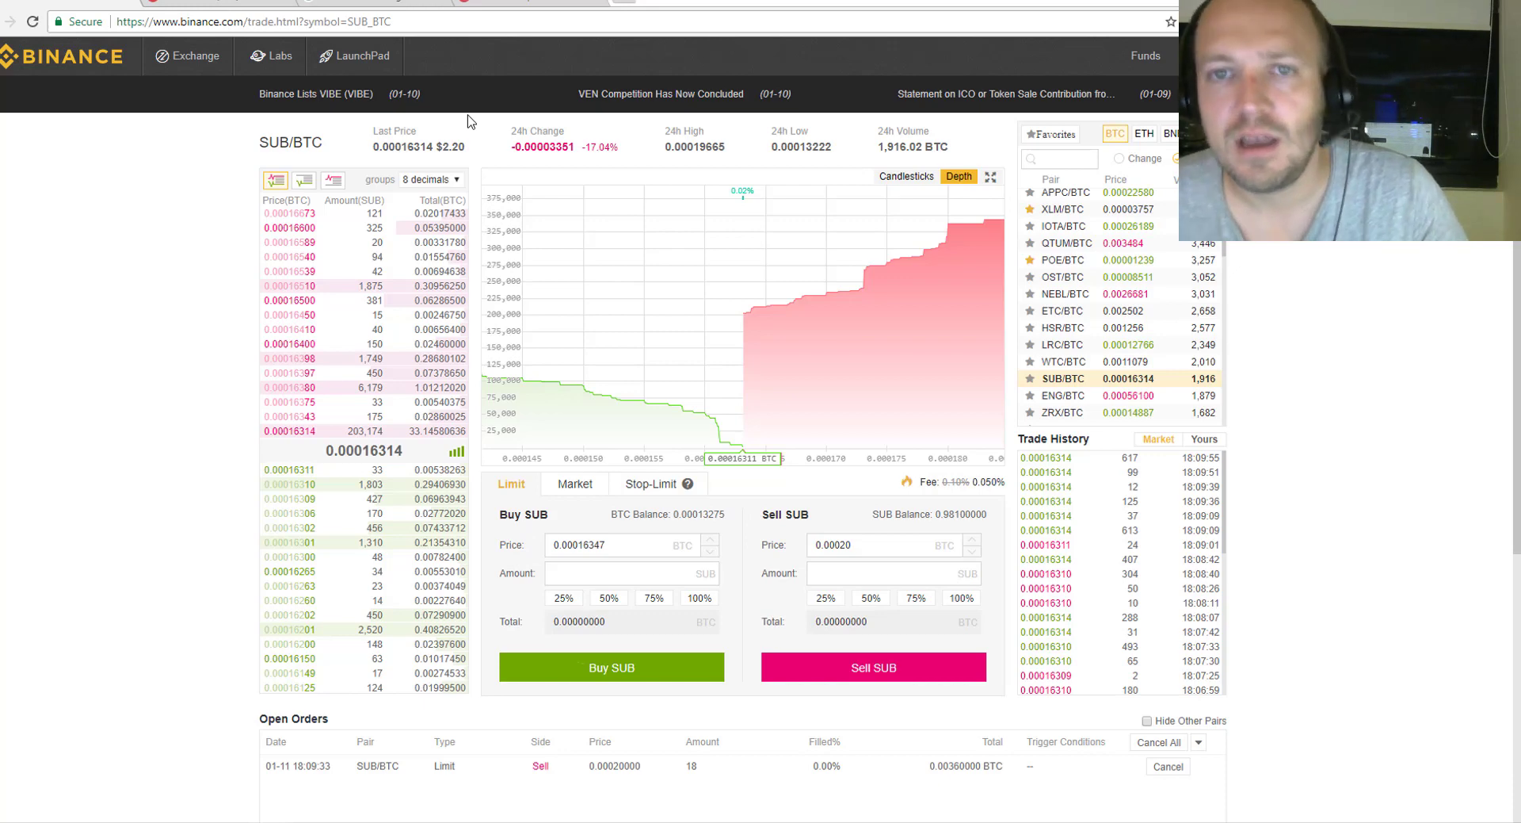
# Check the coin balances and amounts in order under Deposits & Withdrawals, and return to the exchange
pyautogui.moveTo(1146, 57)
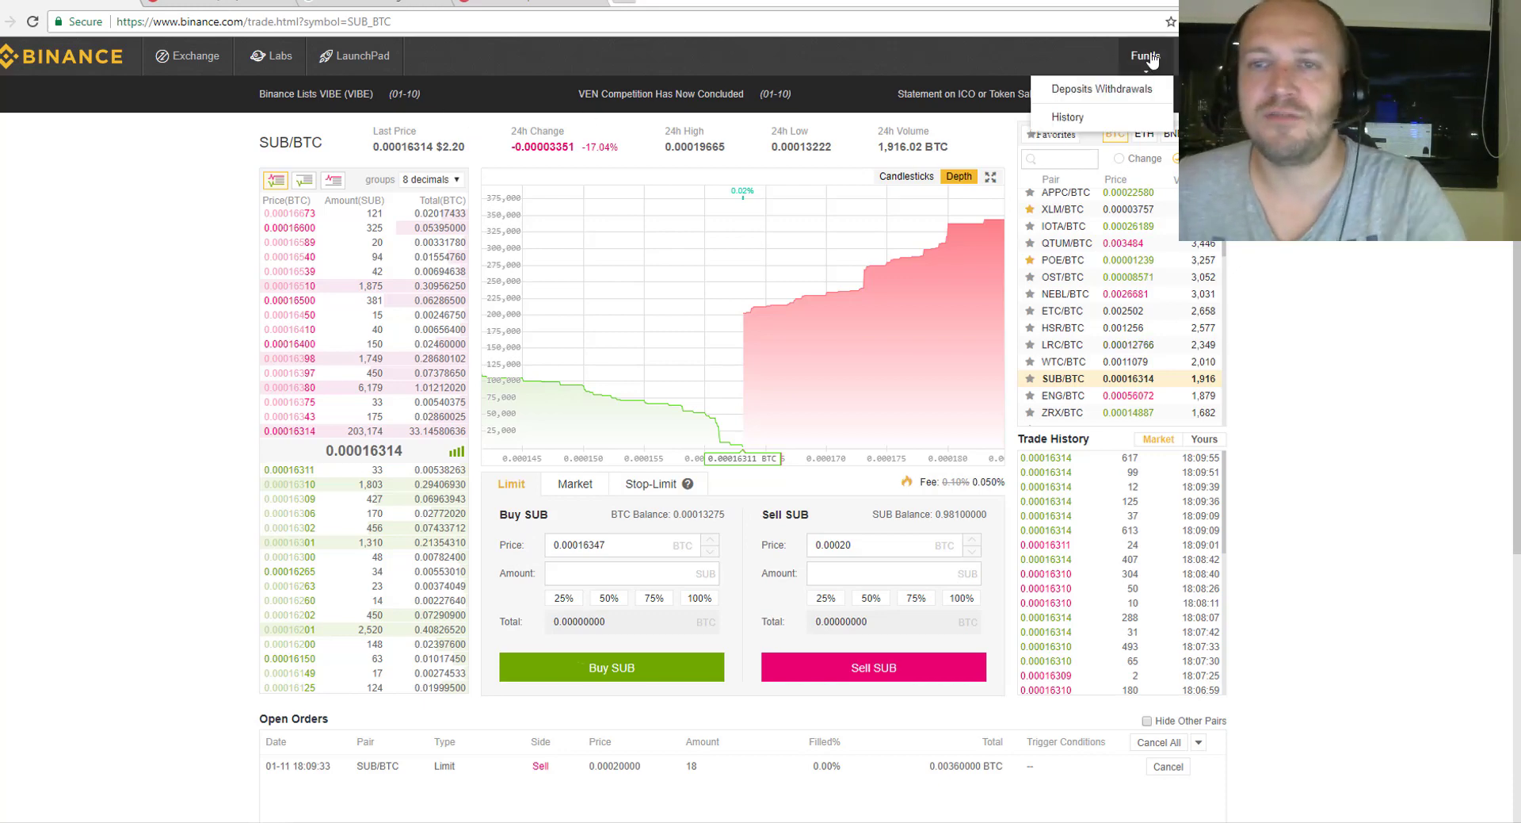
pyautogui.click(1121, 90)
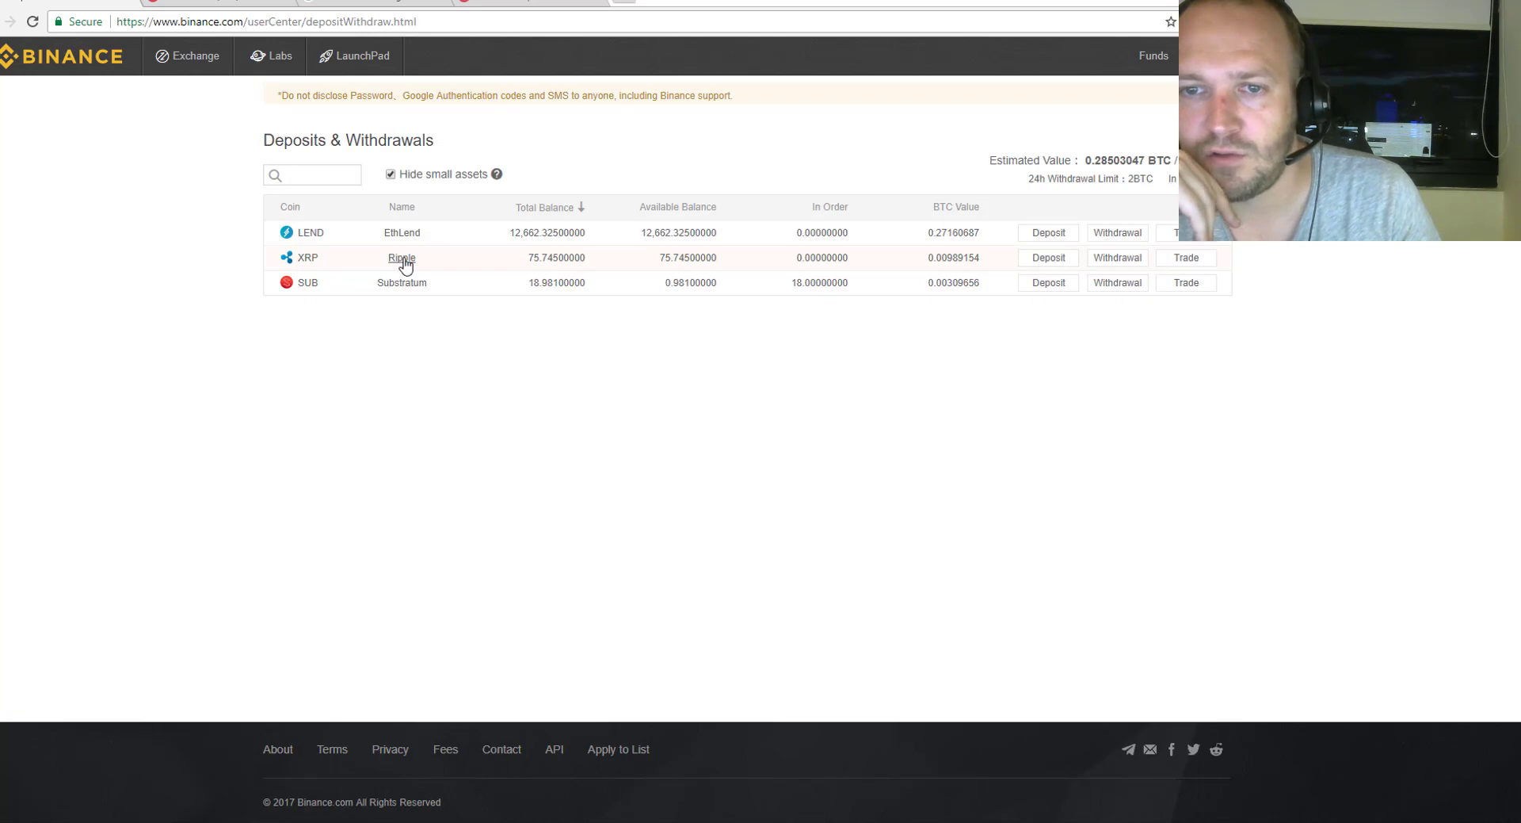
pyautogui.moveTo(202, 65)
pyautogui.click(198, 94)
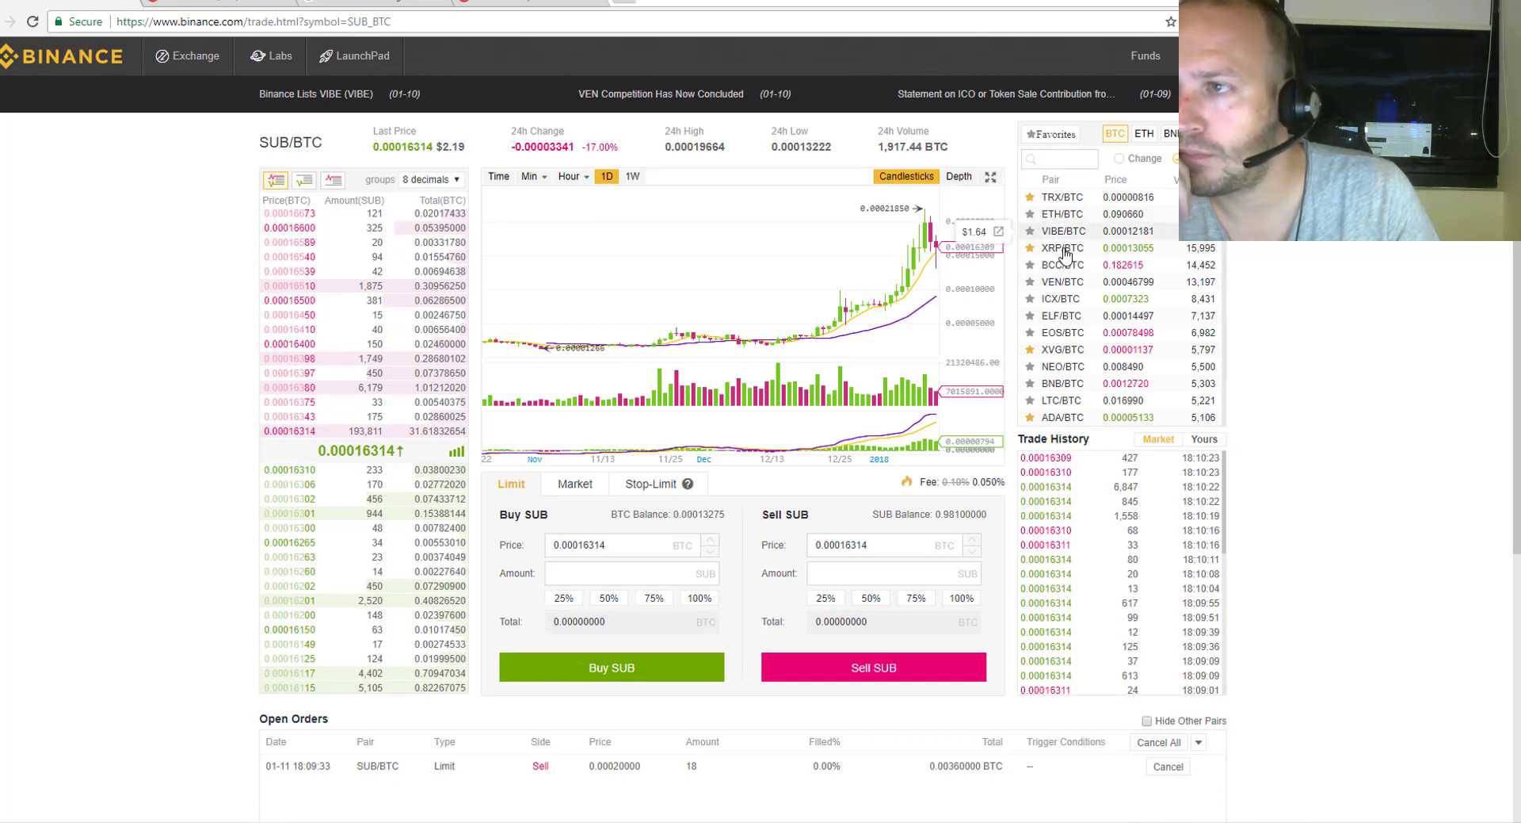
# Open the XRP/BTC market and review its order history and last price
pyautogui.click(1062, 247)
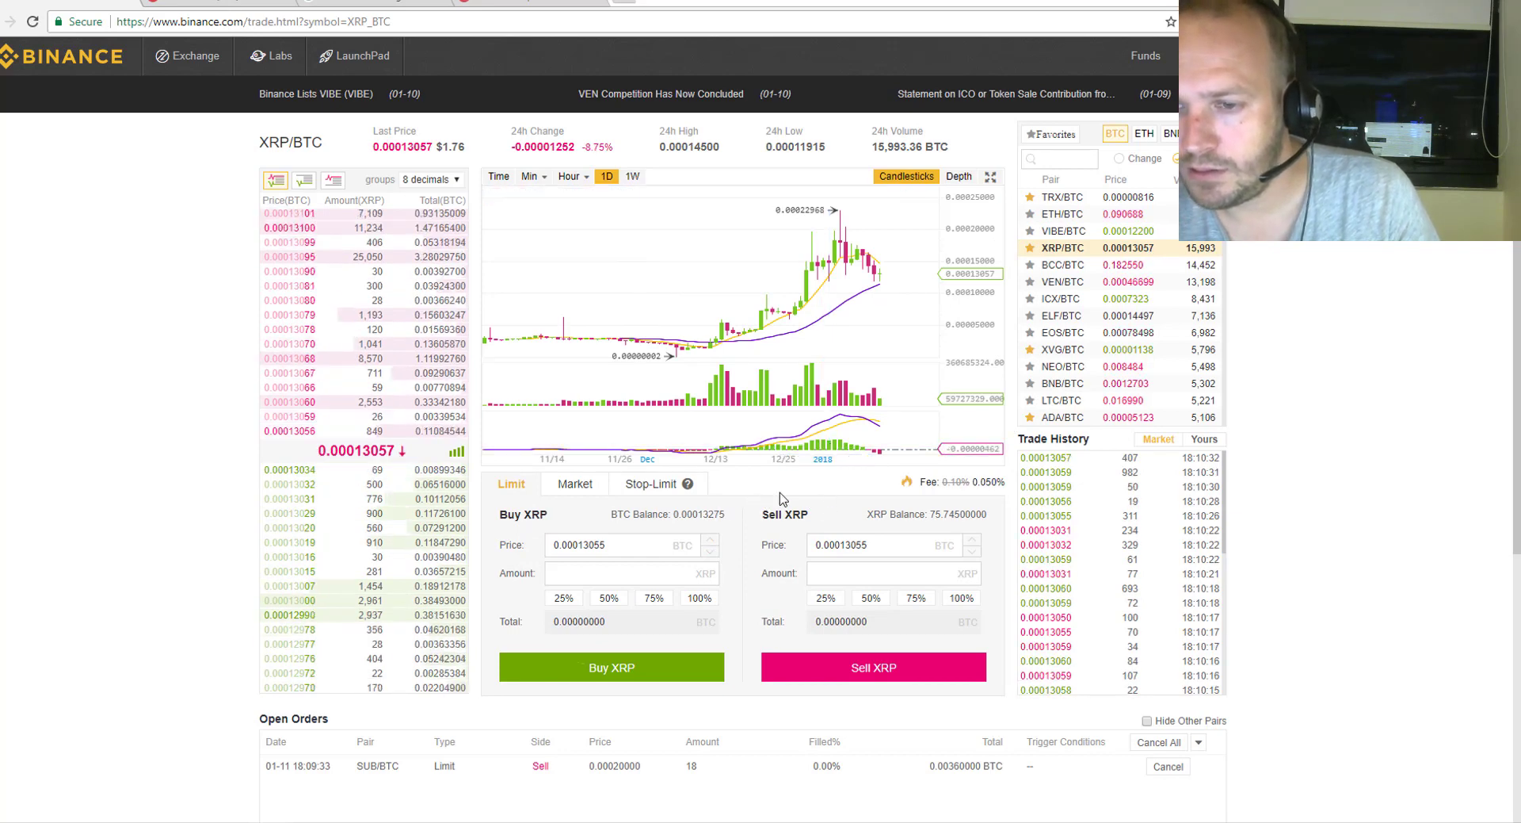
pyautogui.scroll(-3, 781, 498)
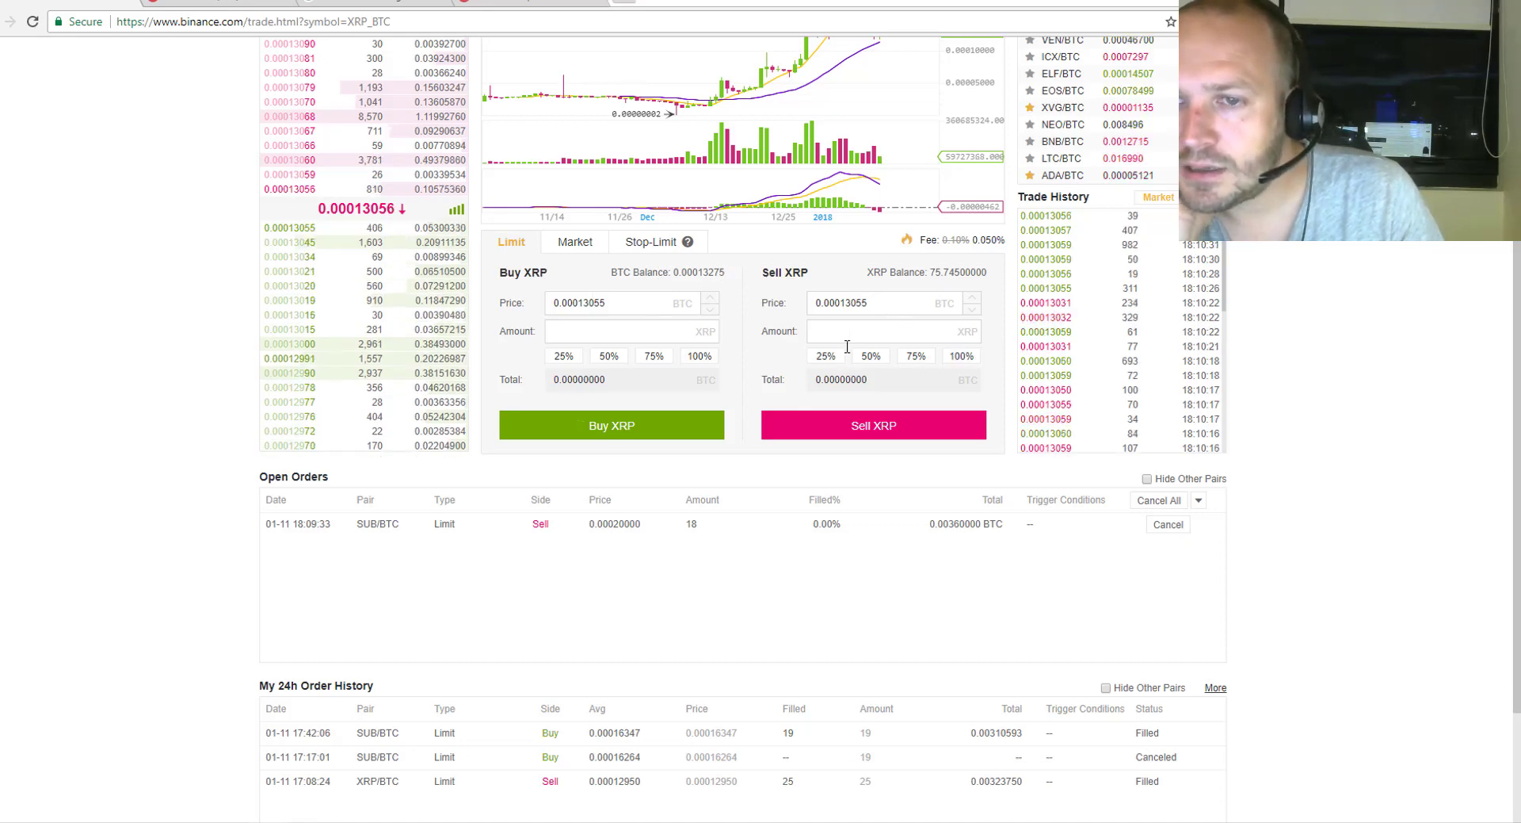
pyautogui.scroll(3, 833, 400)
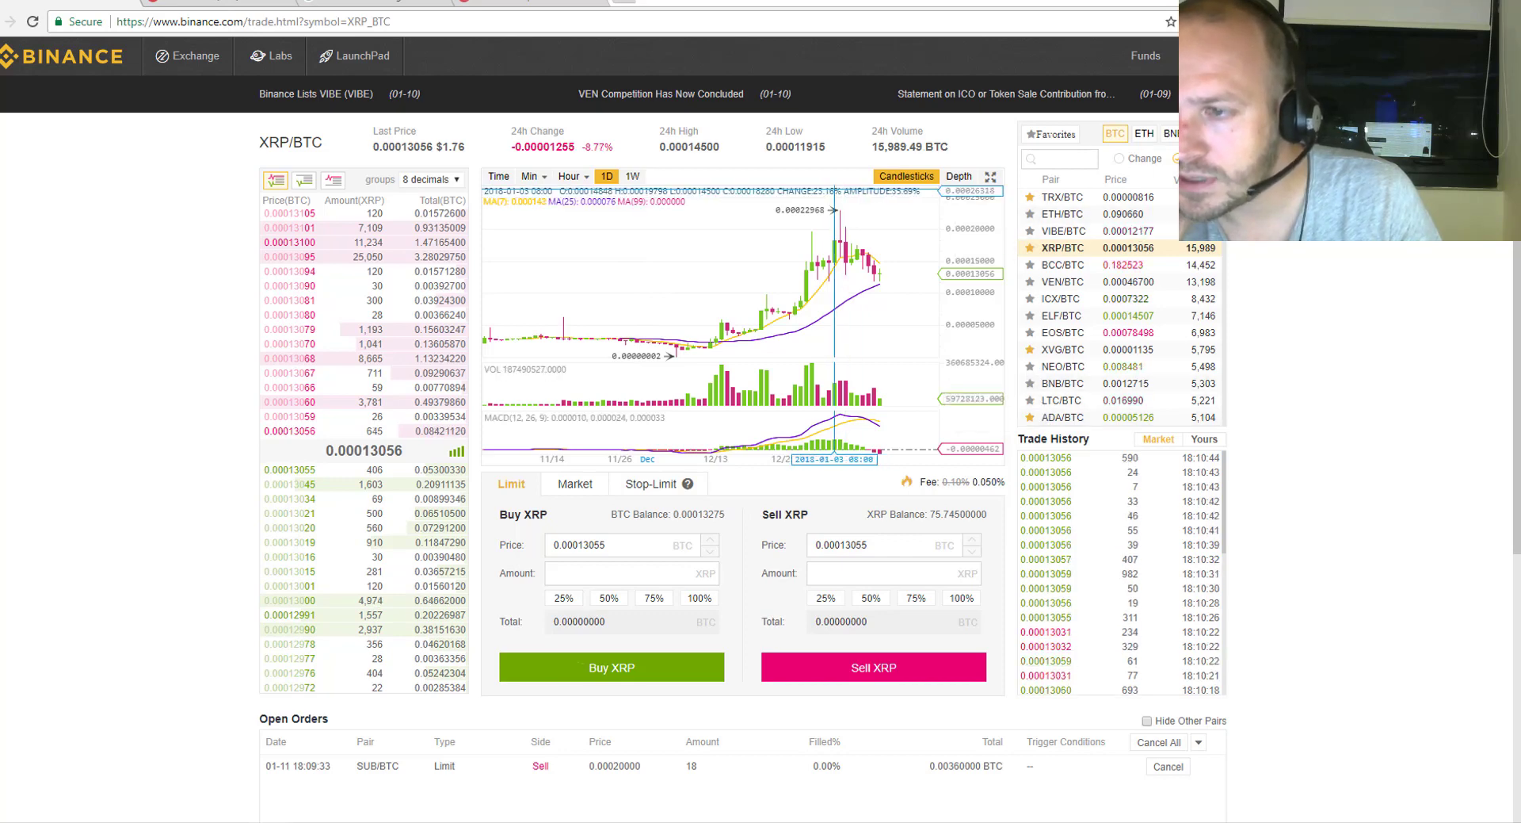
pyautogui.moveTo(372, 127); pyautogui.dragTo(459, 145)
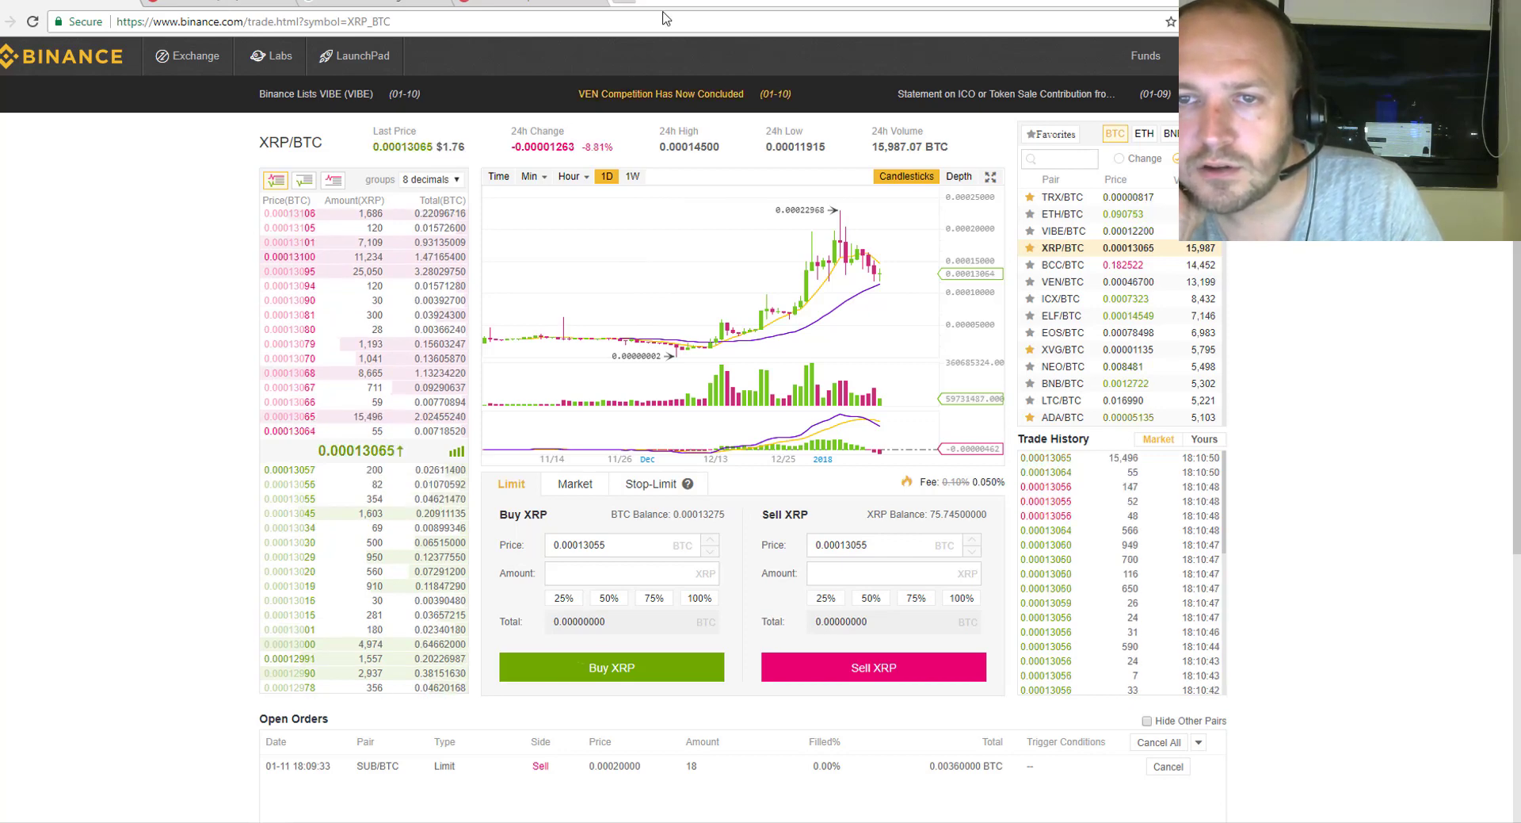
# Switch to the CEX.IO trade page in a new browser tab and open the XRP/USD market
pyautogui.click(619, 2)
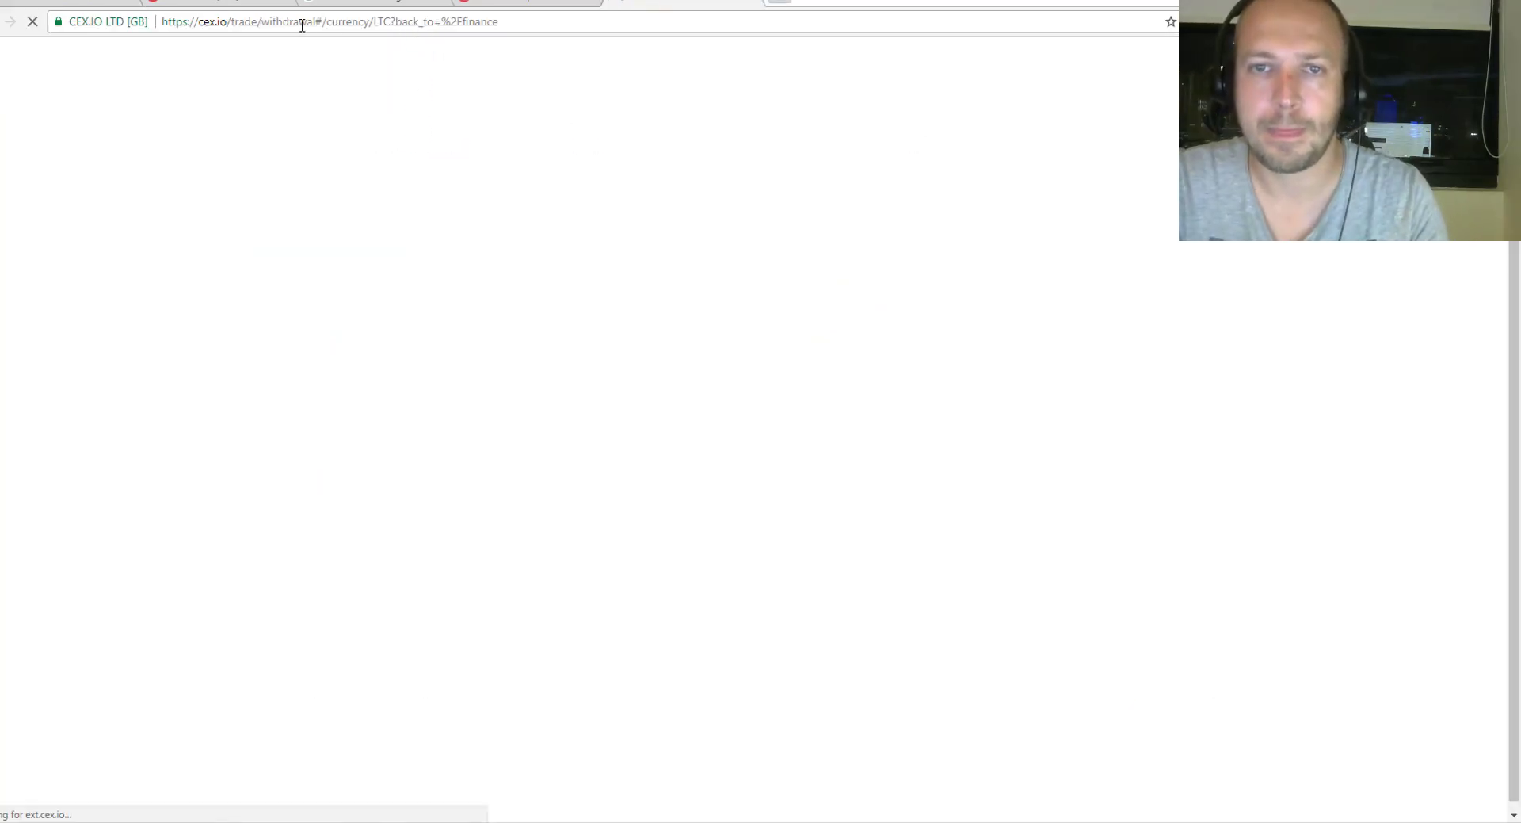
pyautogui.moveTo(230, 21); pyautogui.dragTo(764, 69)
pyautogui.press('BackSpace')
pyautogui.press('Return')
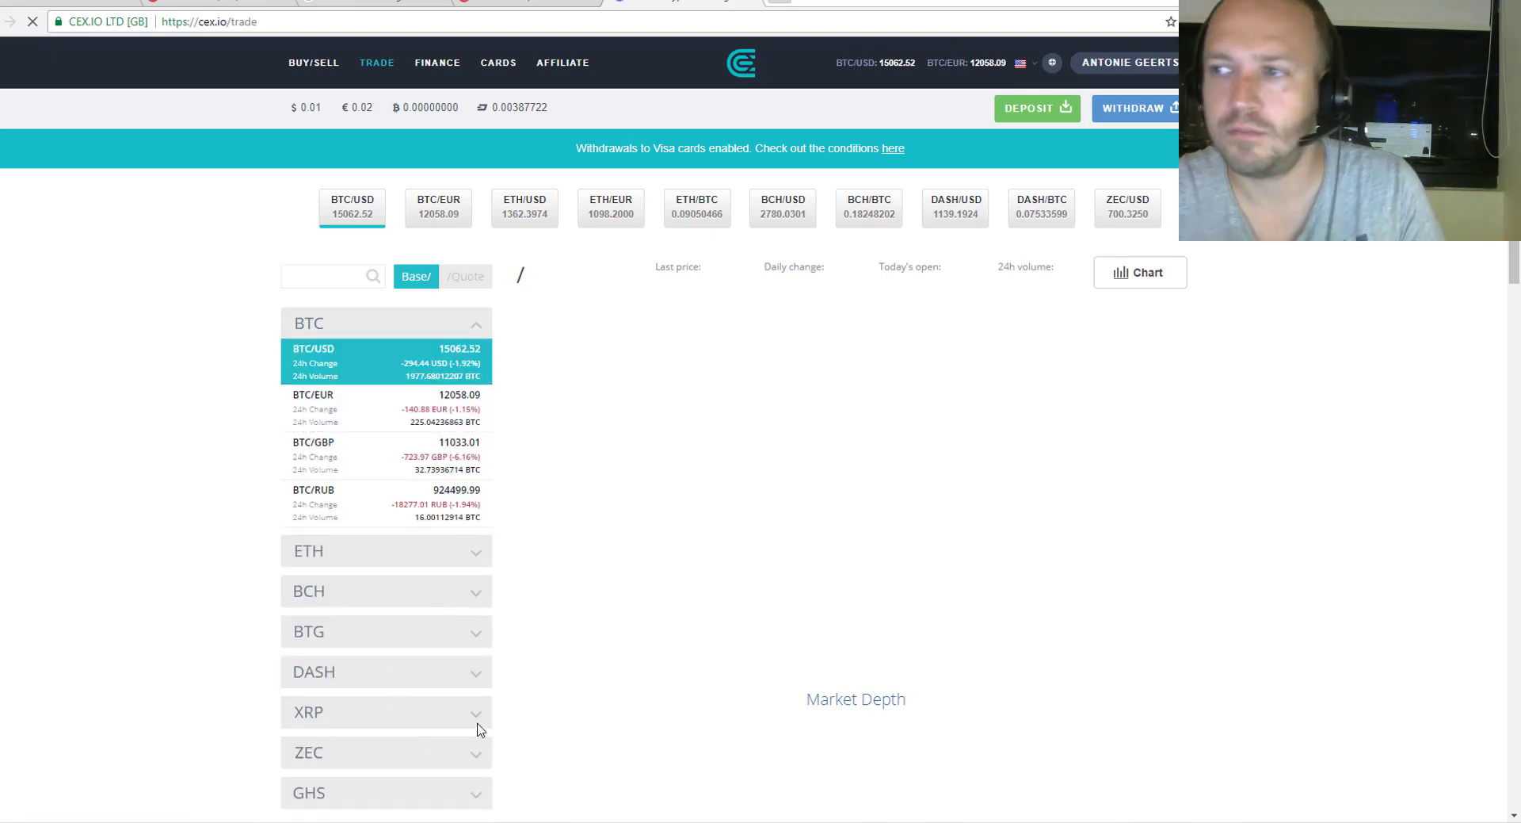
pyautogui.click(470, 708)
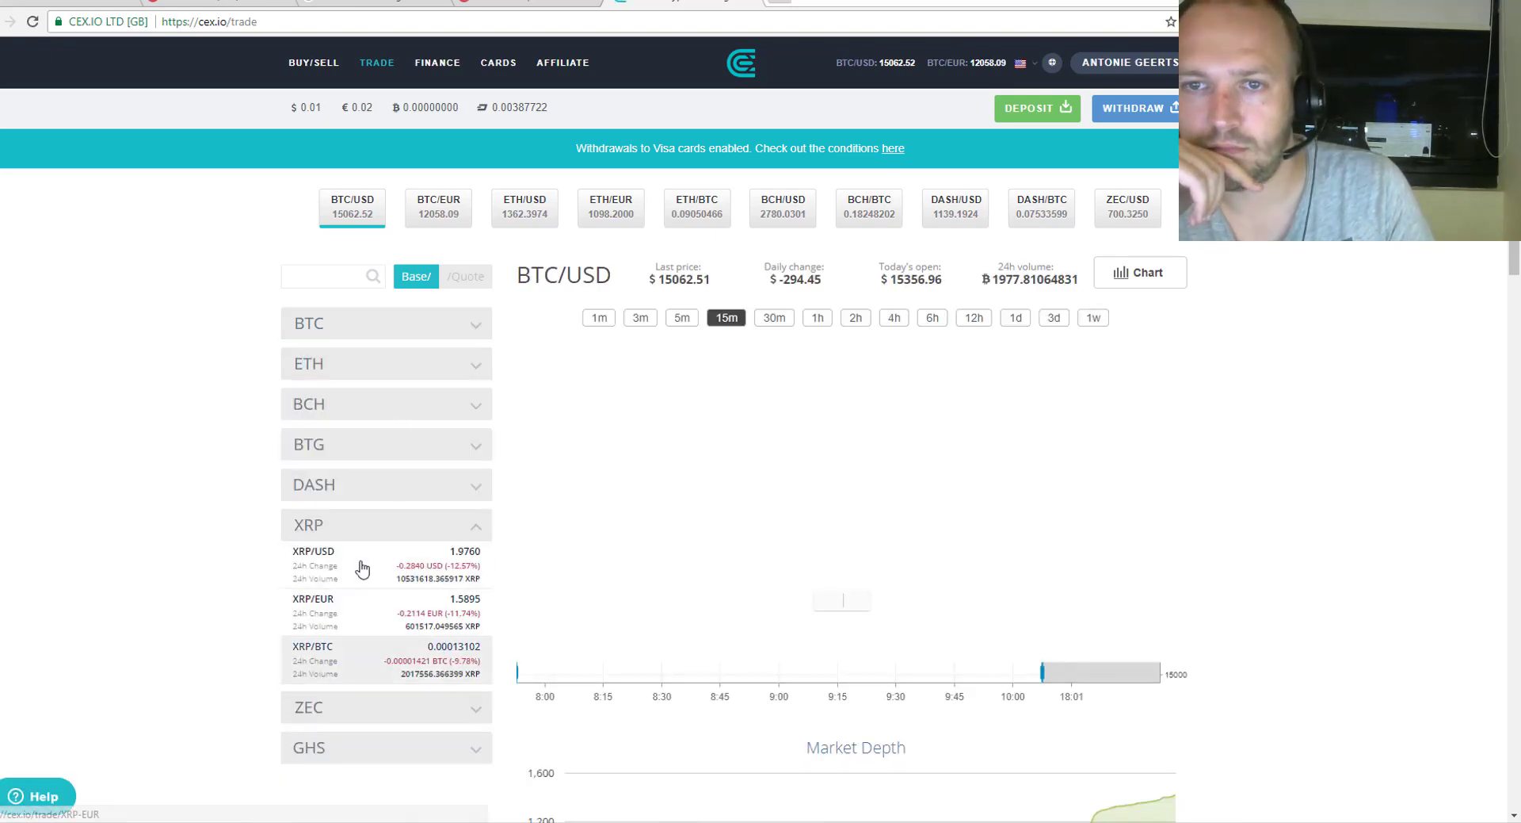
pyautogui.click(308, 547)
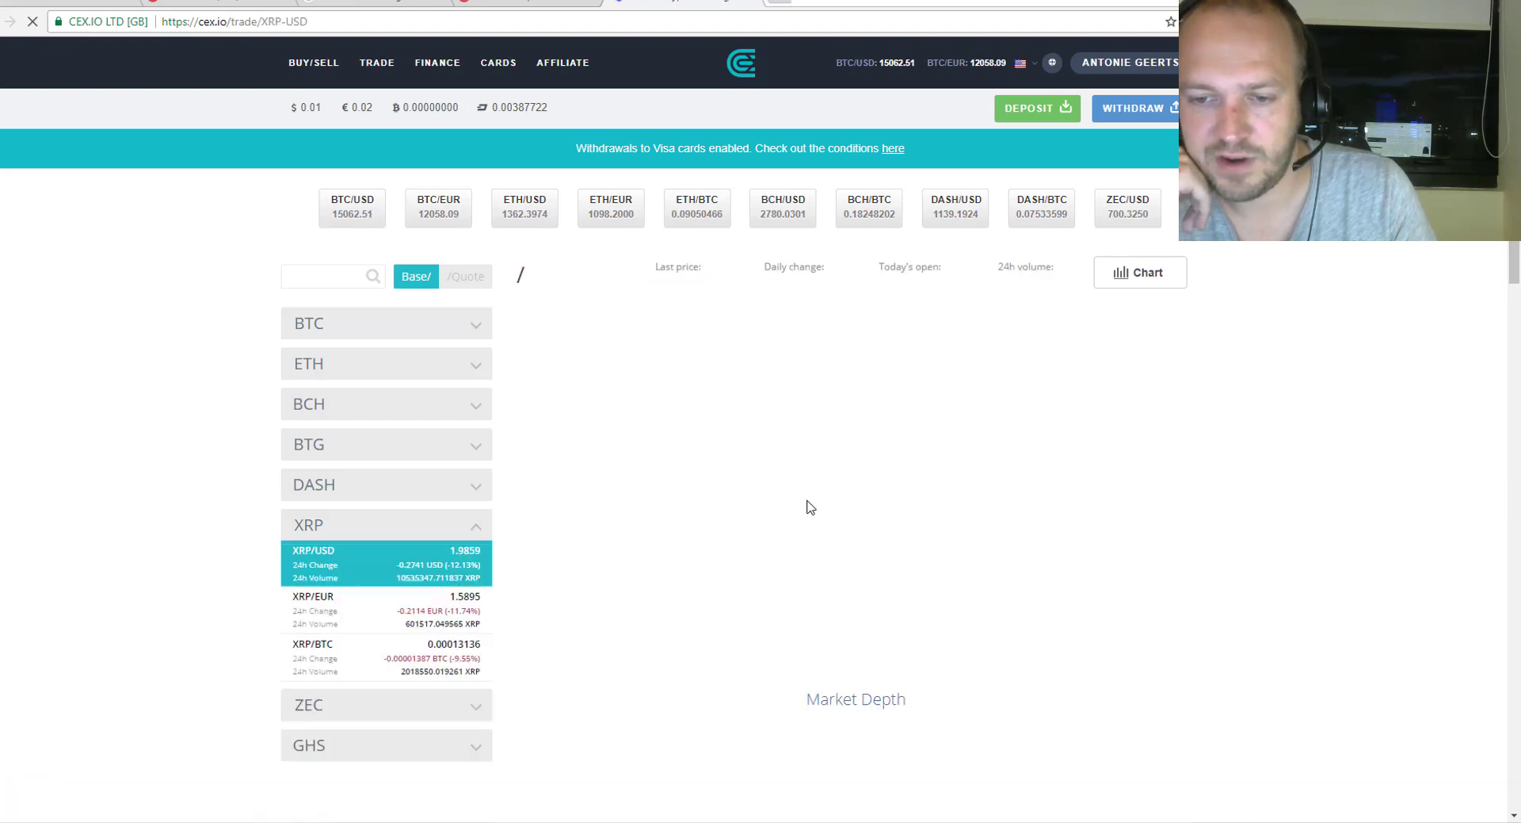
# Examine the XRP/USD market depth, sell price and order book on CEX.IO, and switch back to Binance's XRP/BTC market
pyautogui.scroll(-3, 812, 464)
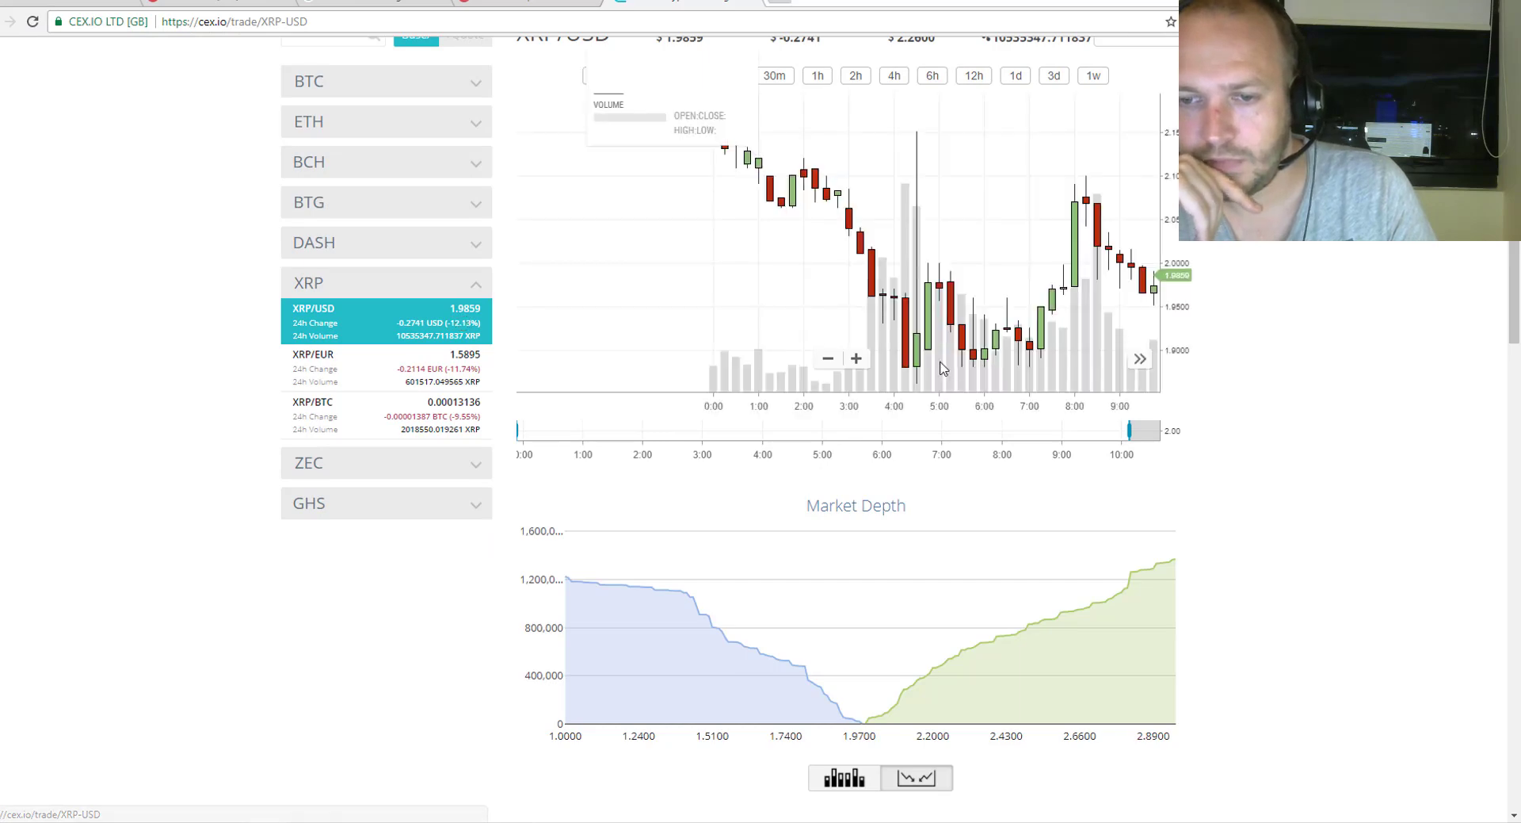
pyautogui.scroll(-3, 1303, 428)
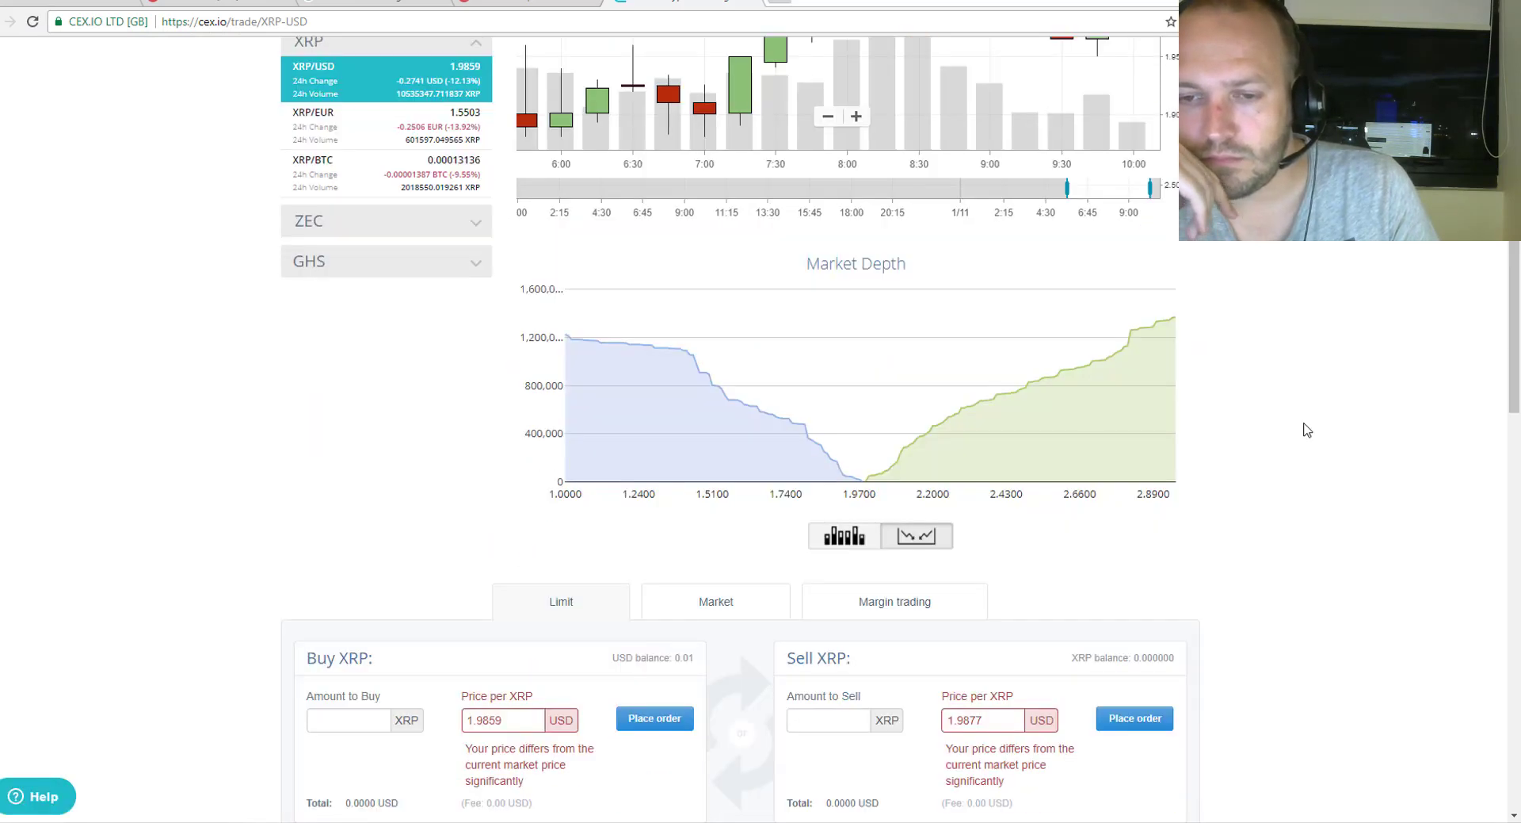
pyautogui.scroll(-6, 1307, 430)
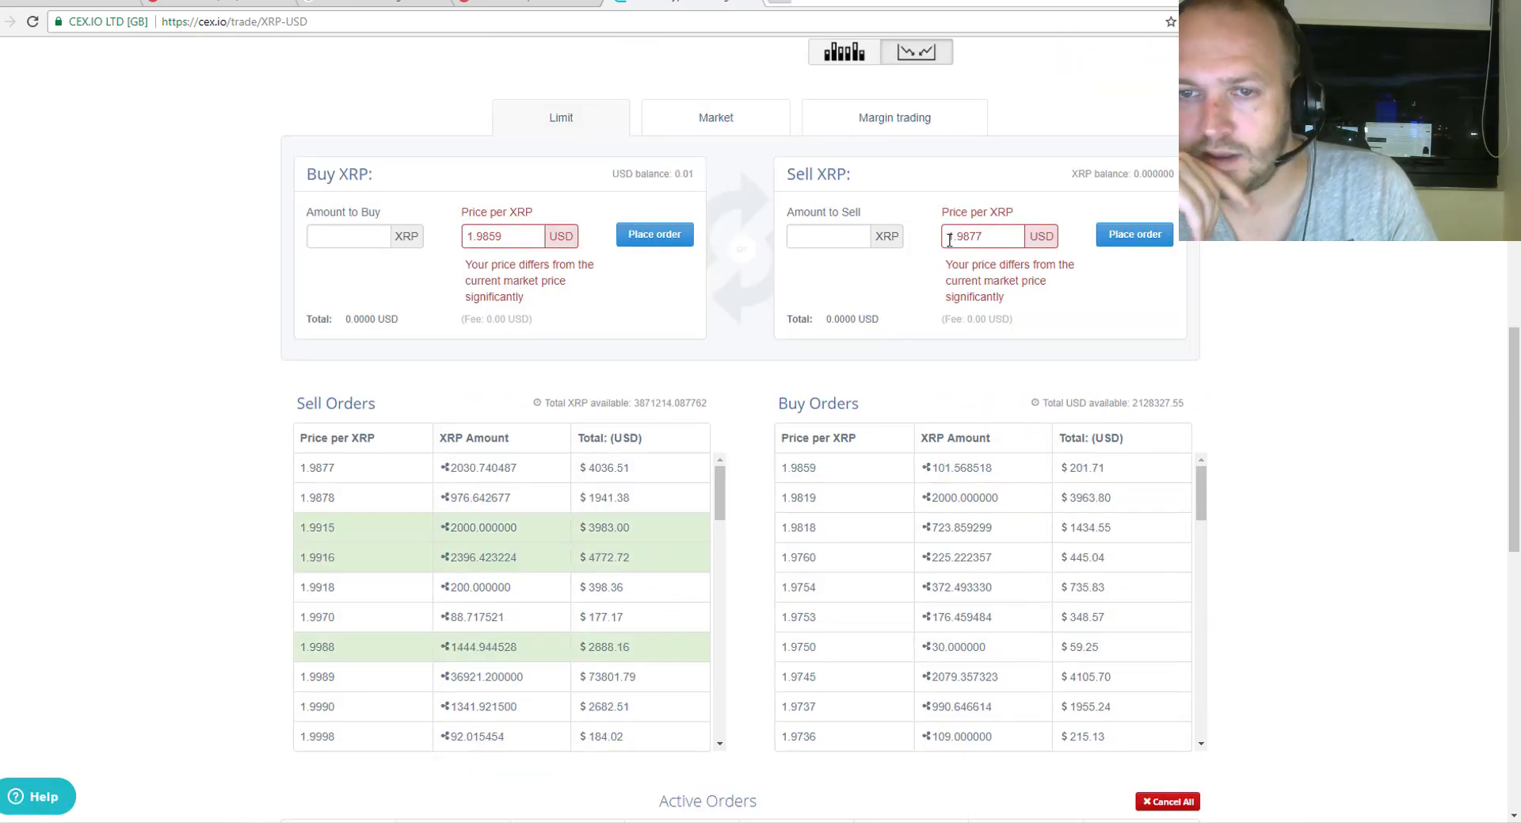
pyautogui.moveTo(950, 240); pyautogui.dragTo(987, 239)
pyautogui.click(987, 240)
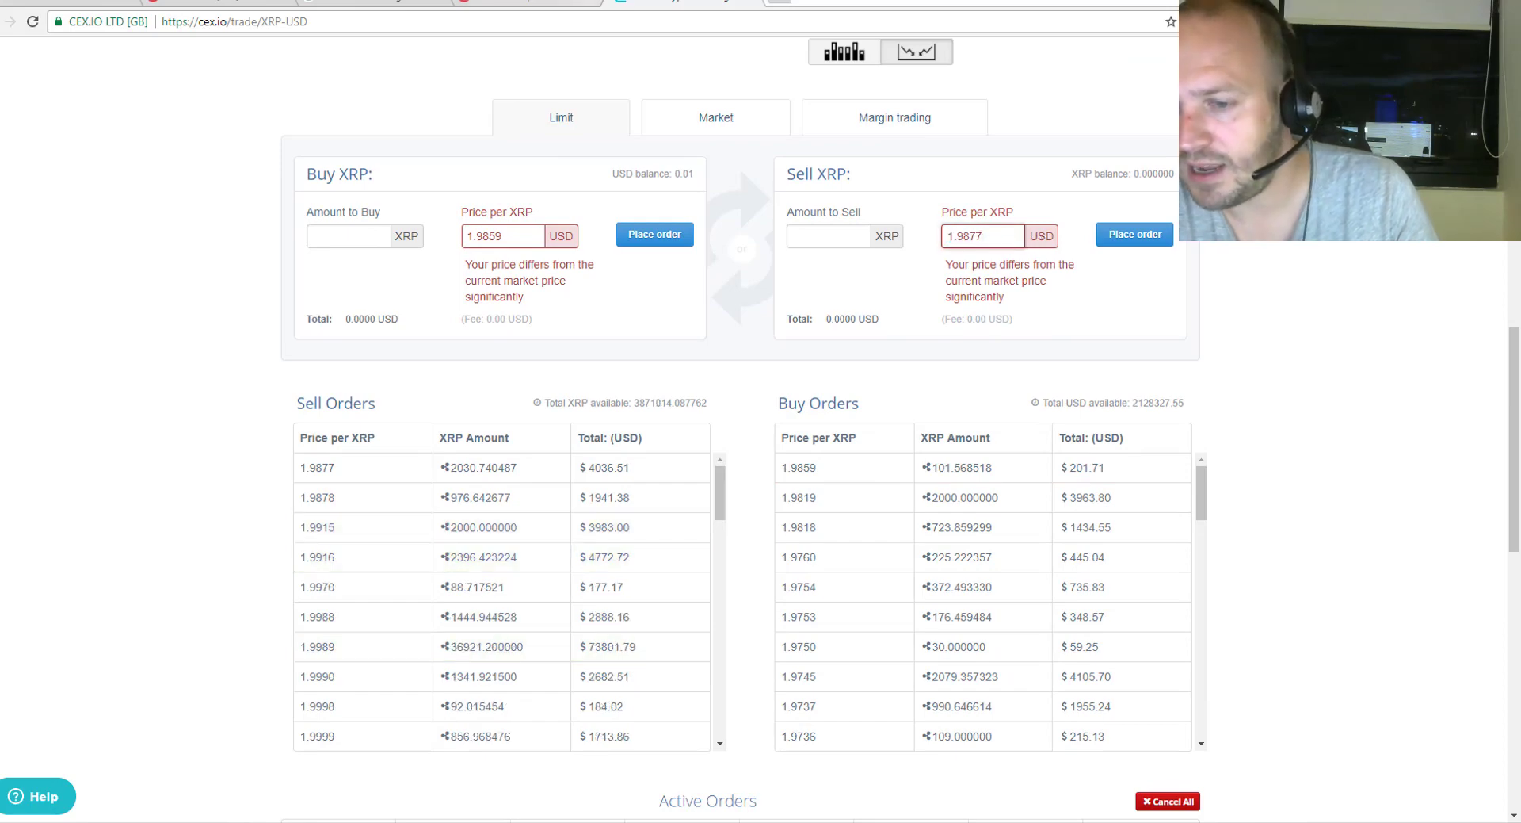
pyautogui.hotkey('ctrl', 'Tab')
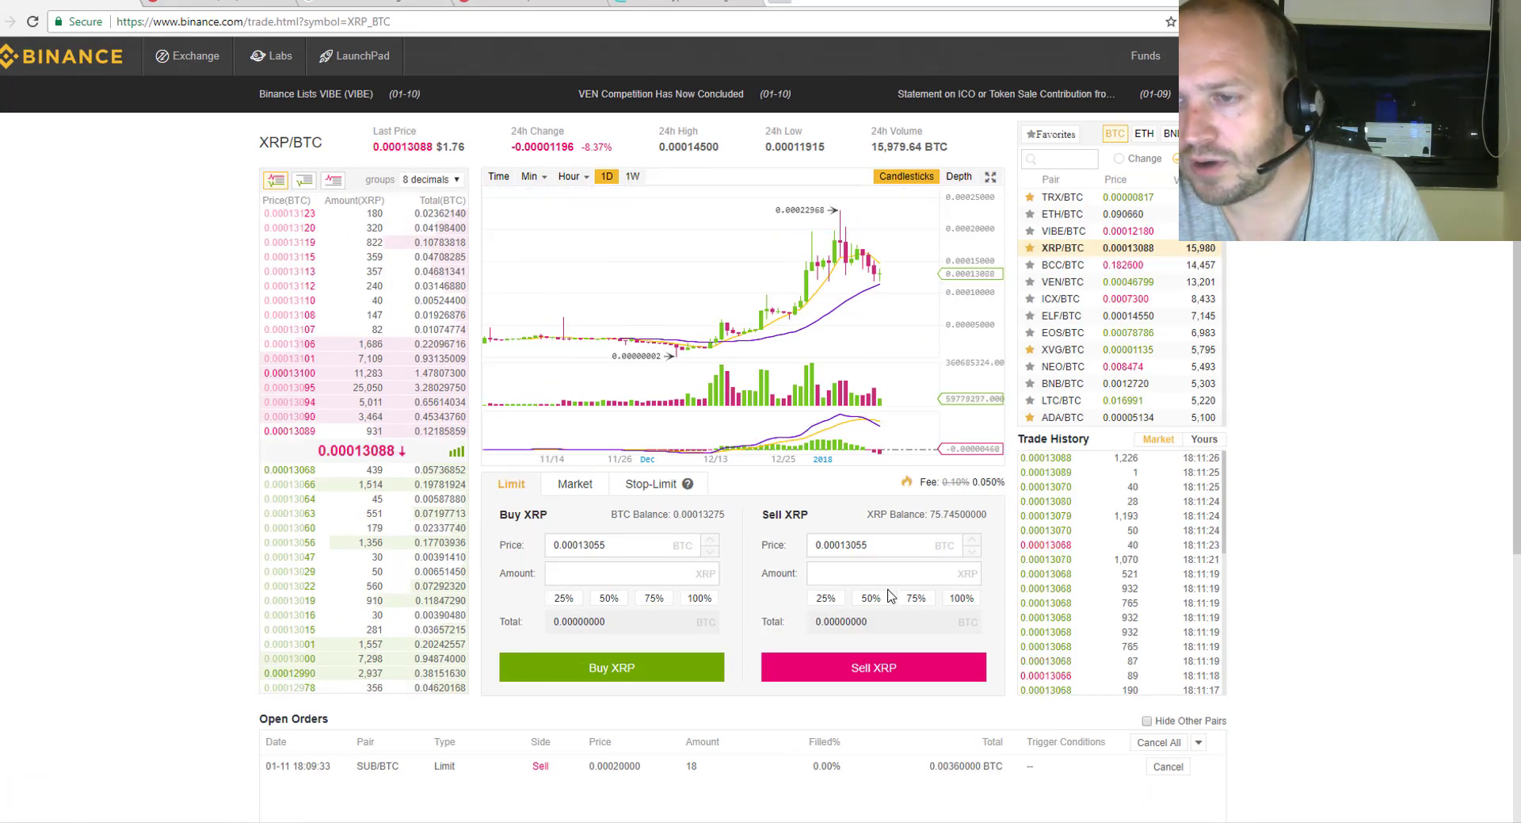